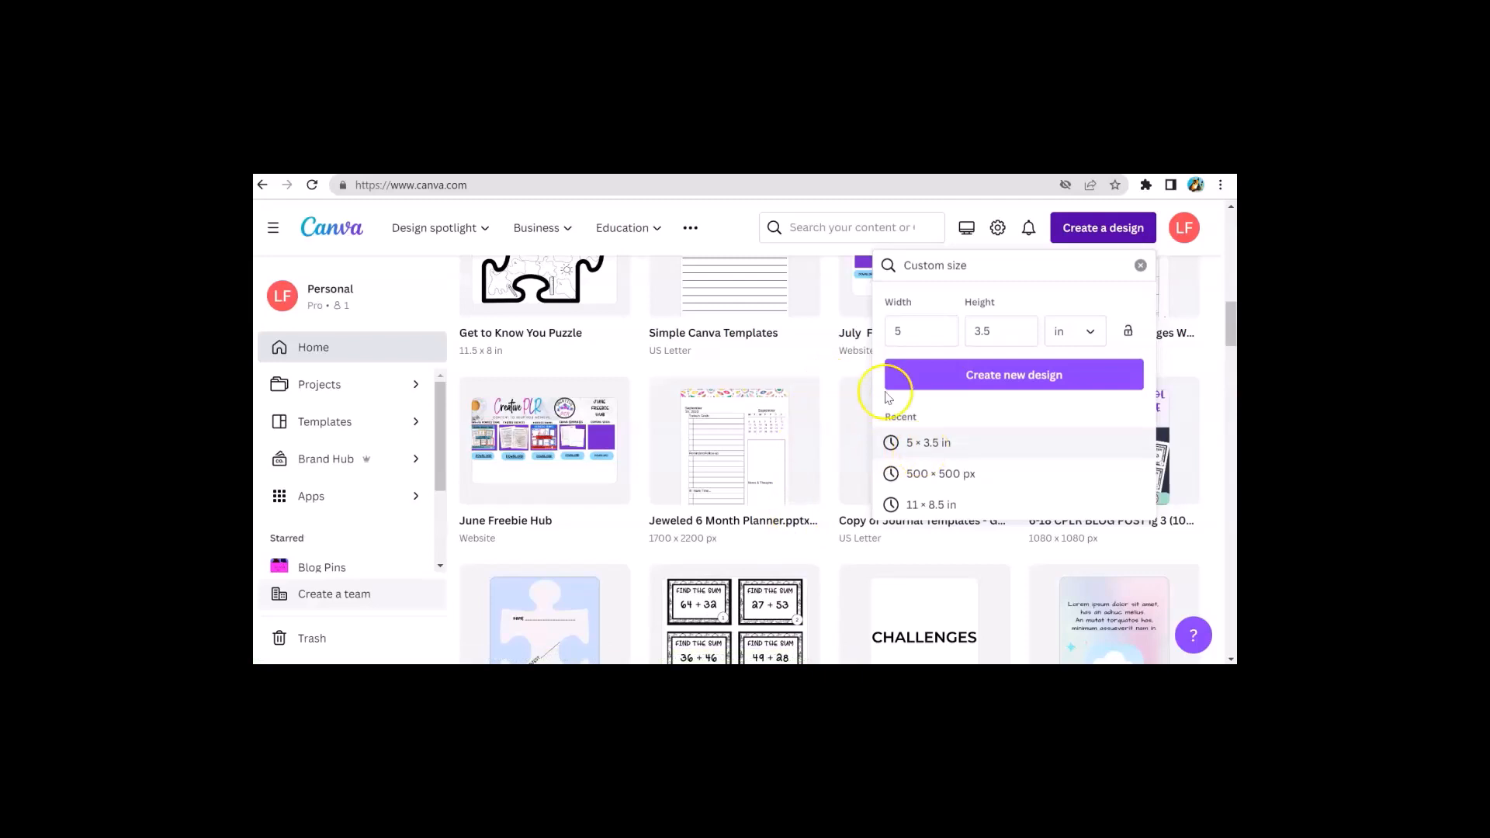
Replace the name card's yellow patterned background with the red patterned image from the uploads
click(846, 165)
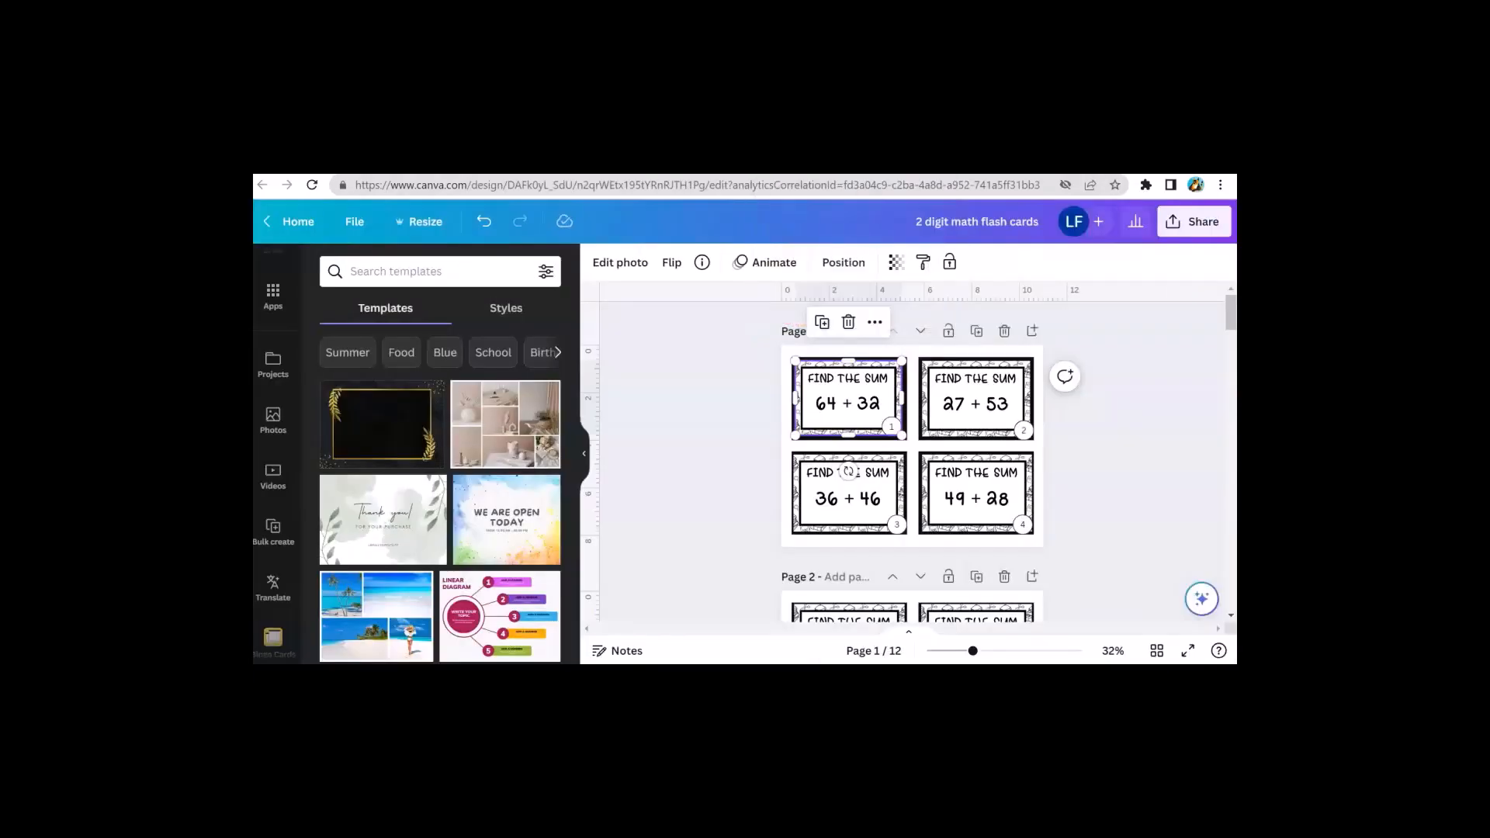
click(830, 417)
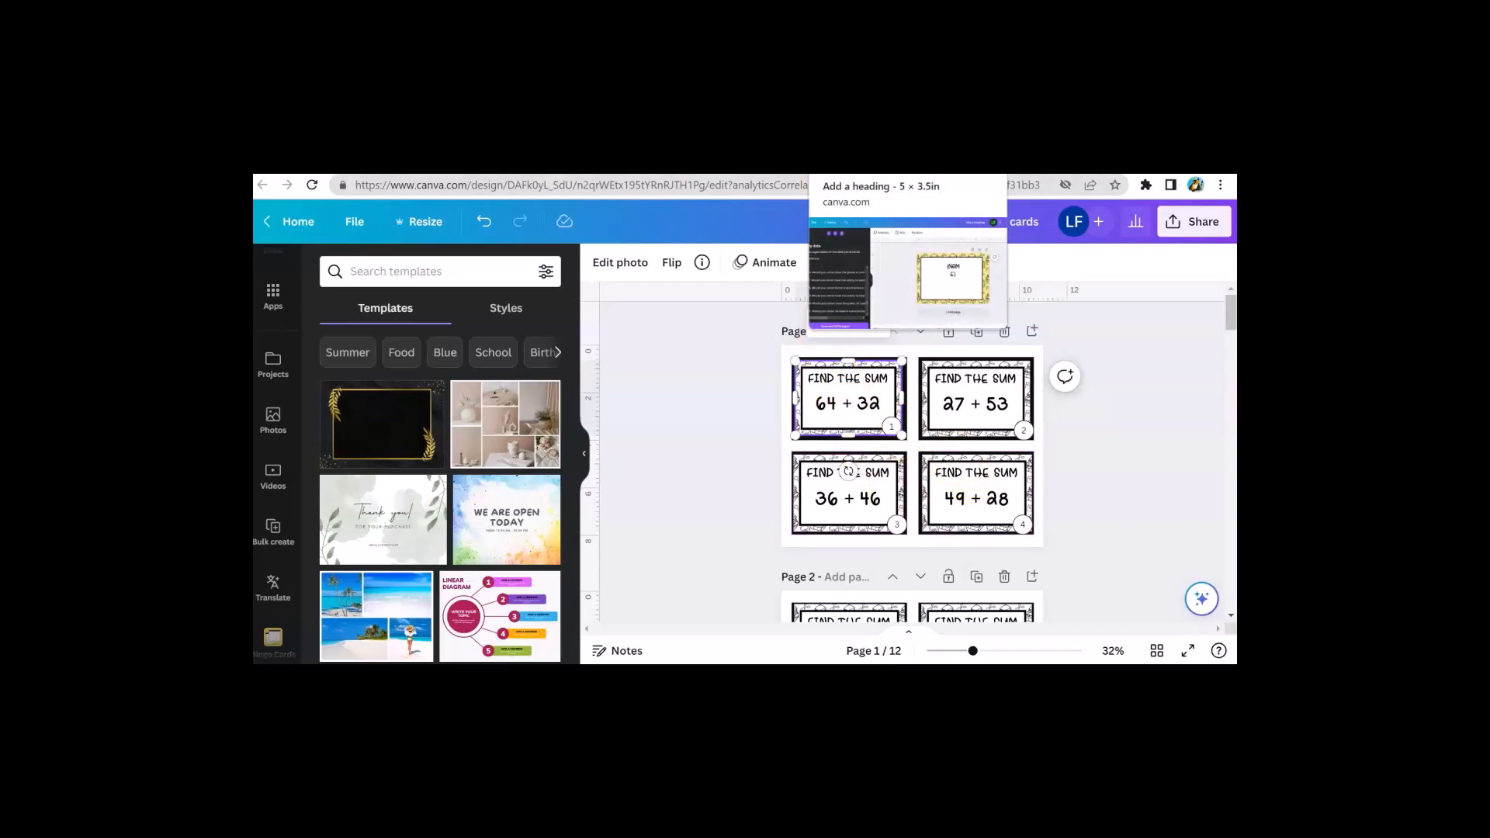
click(854, 163)
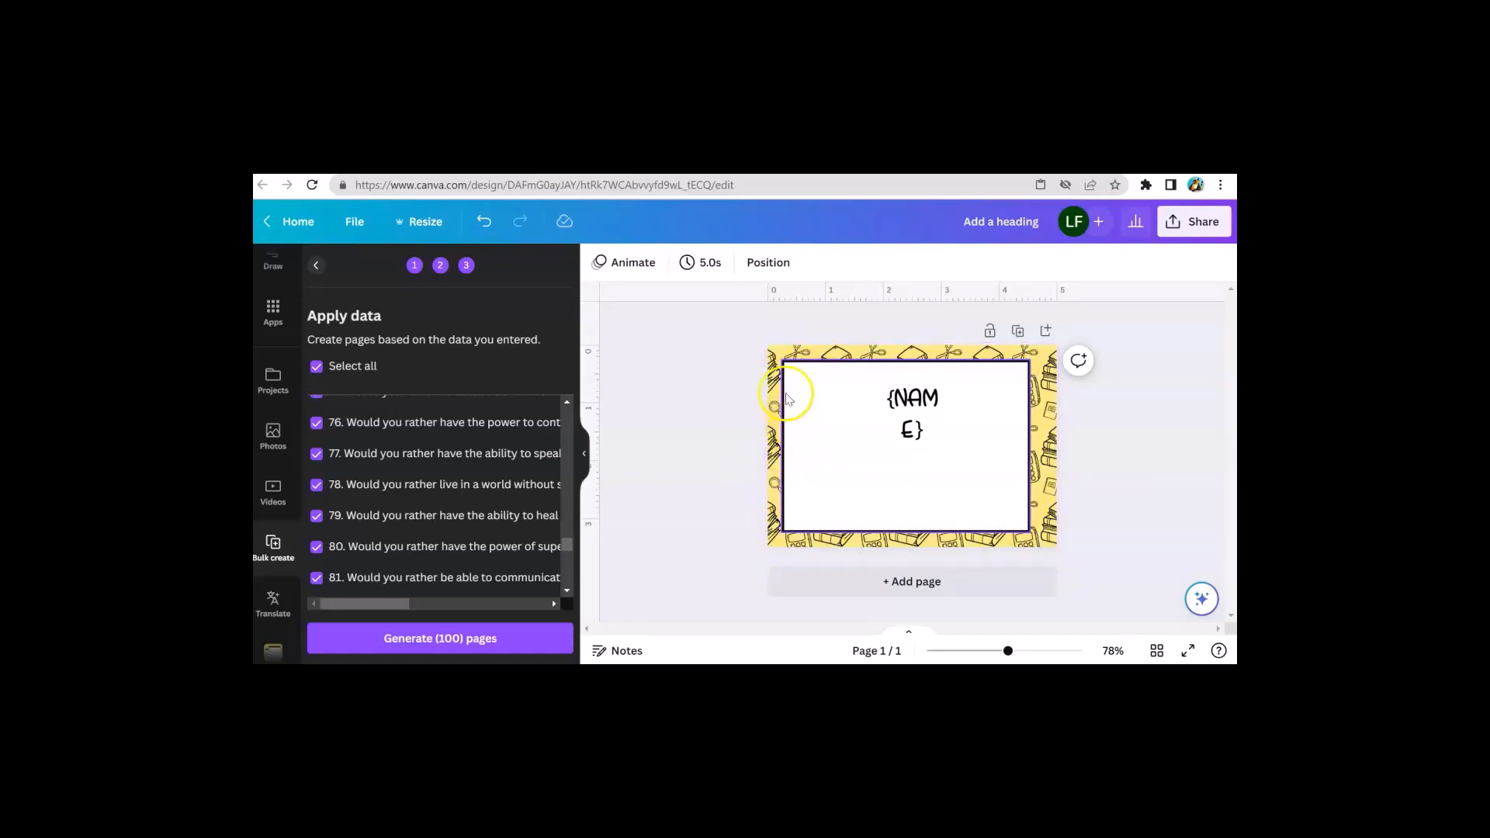
scroll(277, 513, up, 5)
click(268, 435)
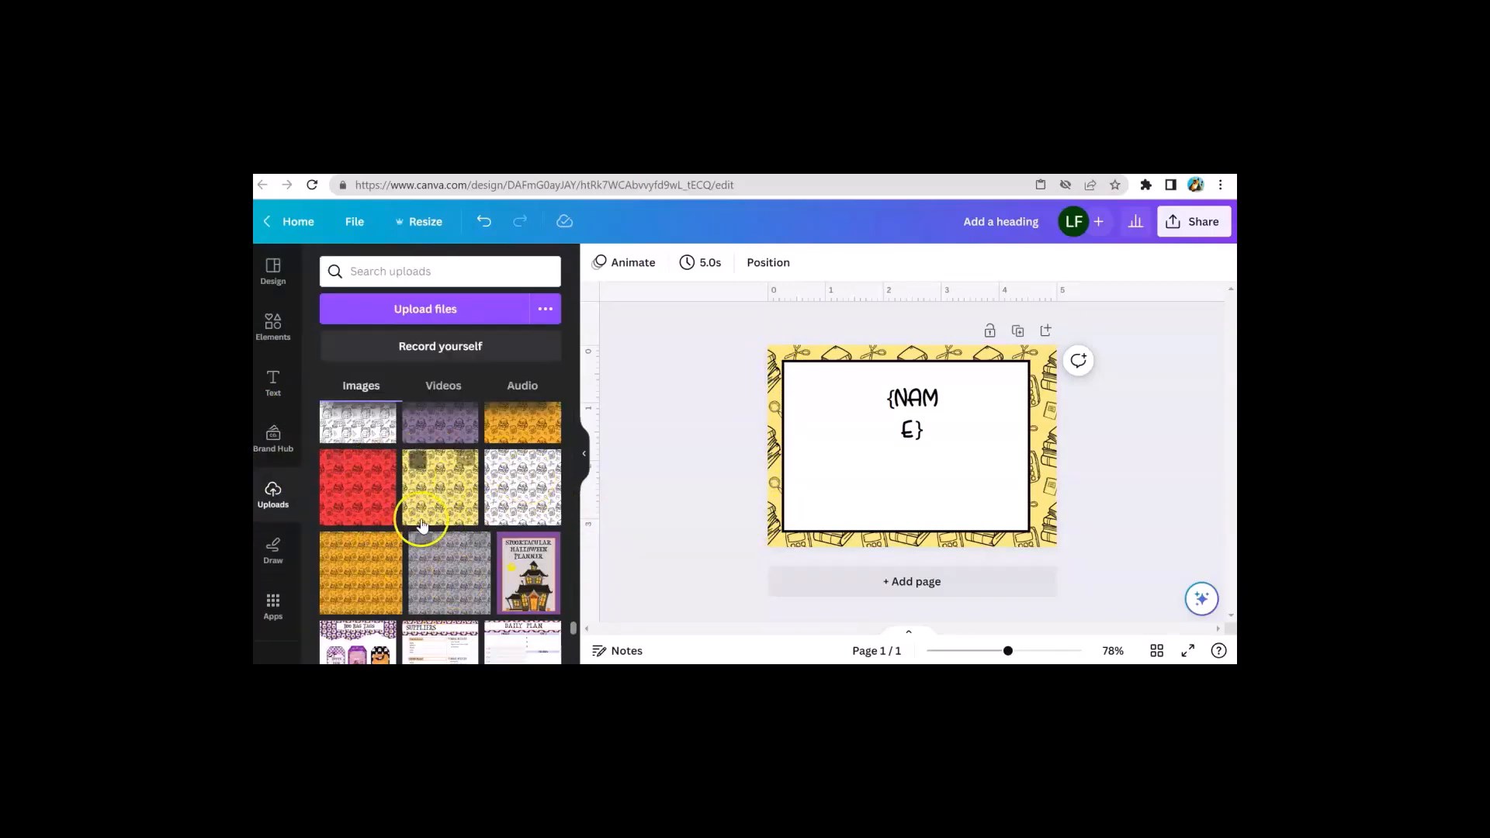
scroll(372, 454, up, 1)
scroll(419, 482, up, 1)
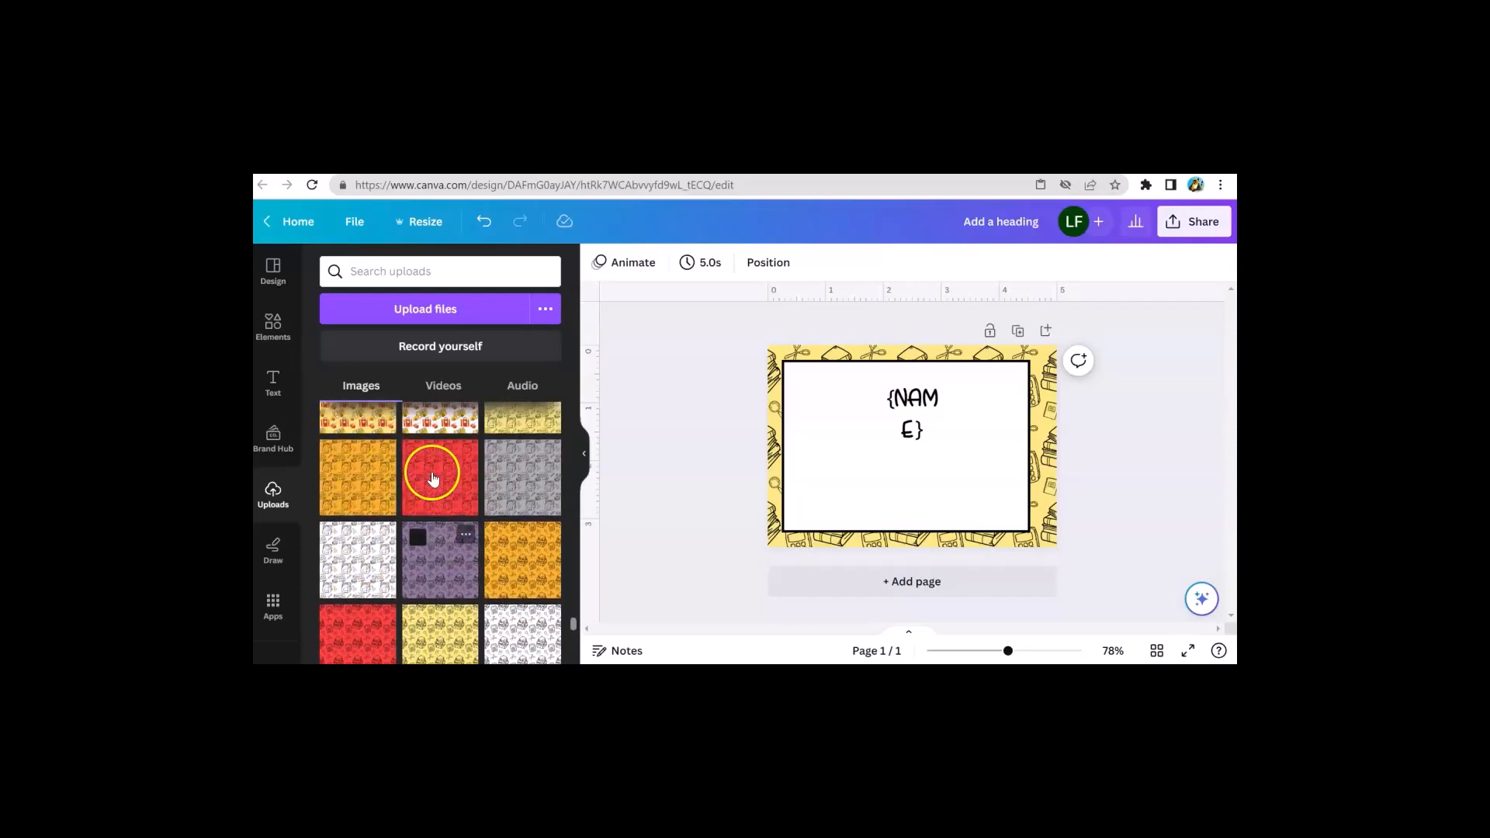
scroll(420, 493, up, 1)
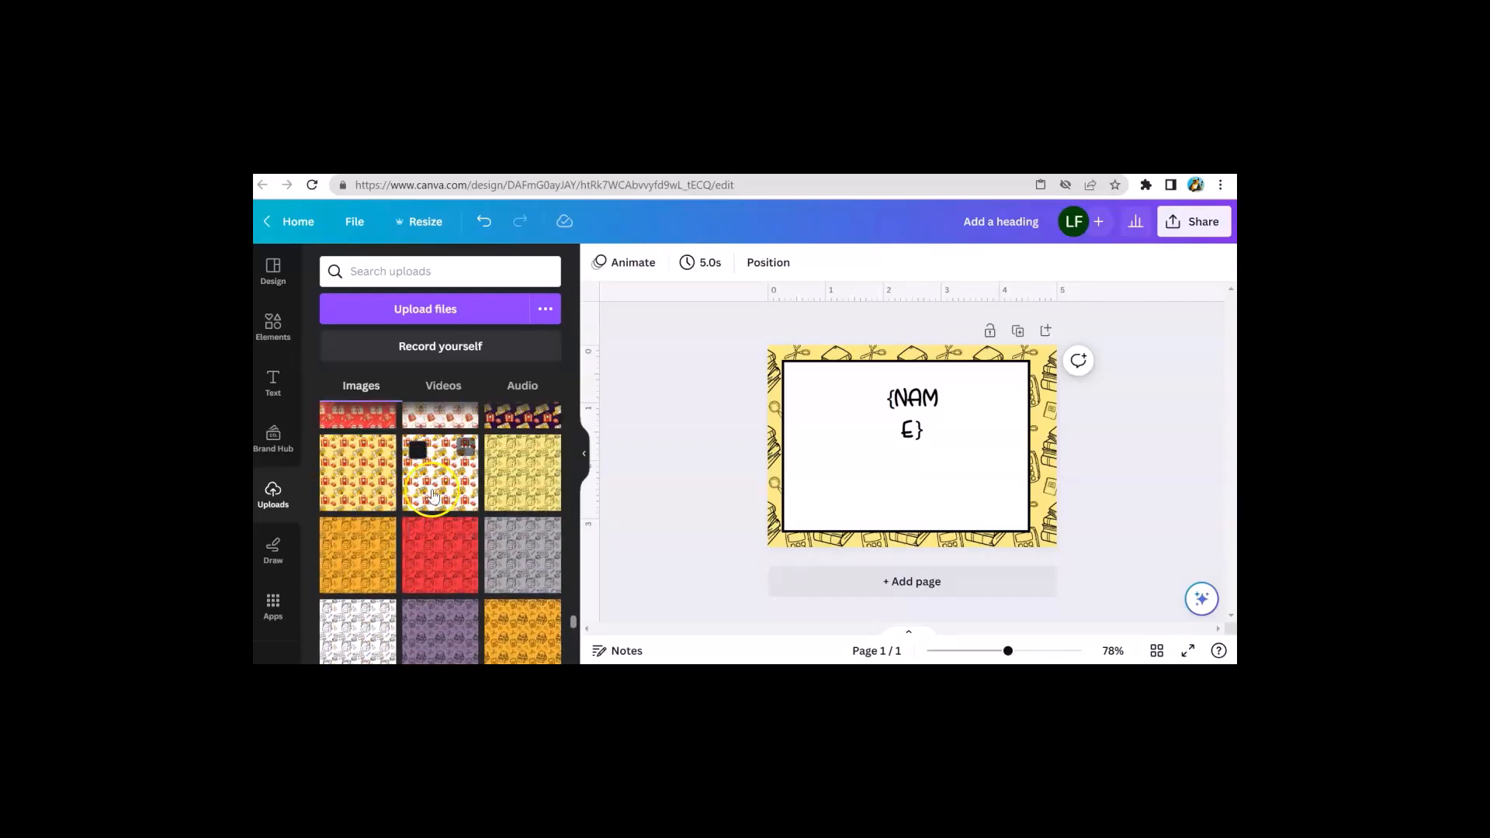
scroll(435, 489, down, 2)
scroll(436, 483, up, 1)
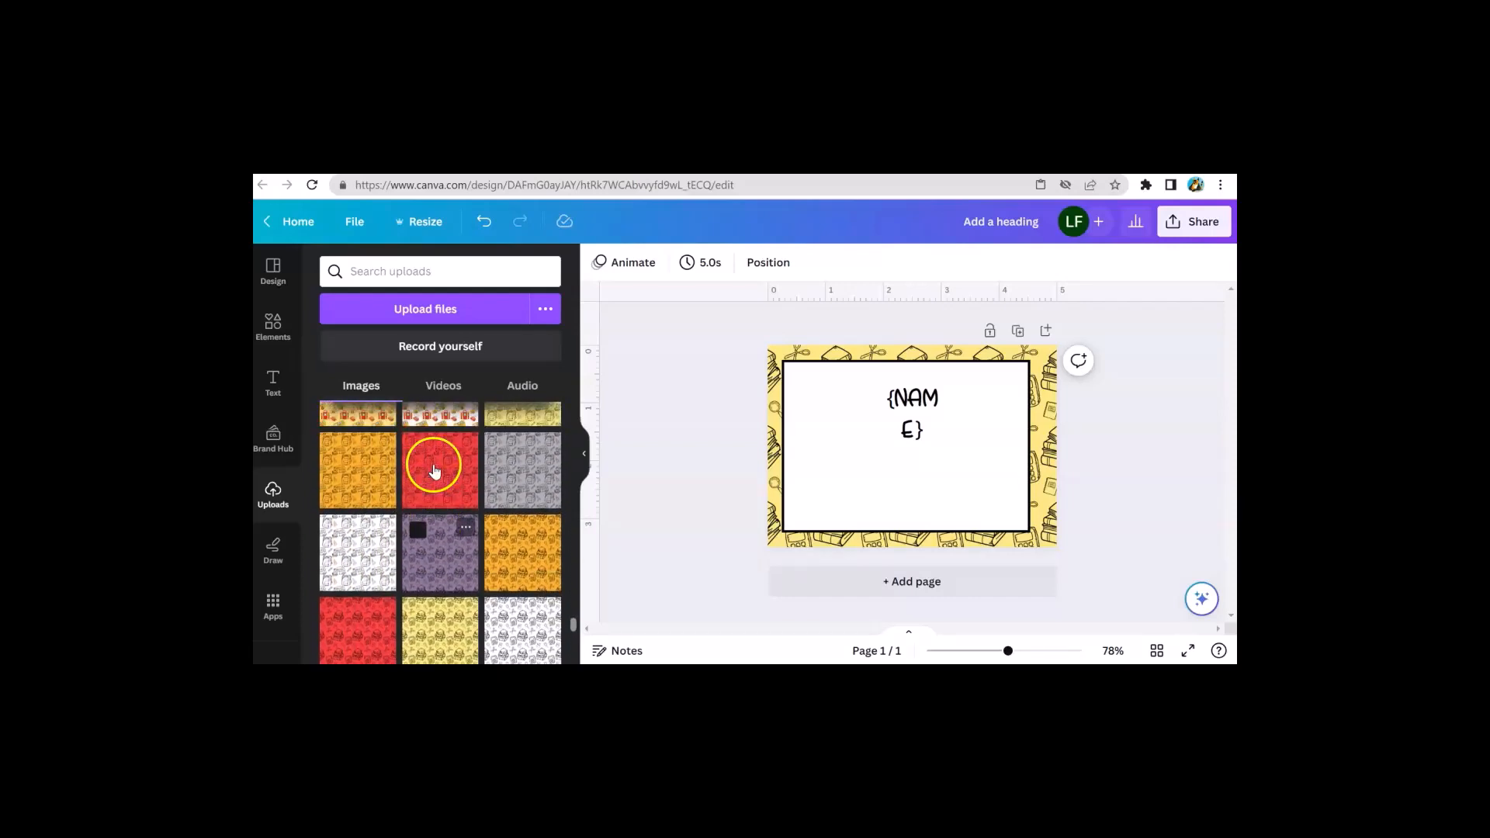
drag(436, 481, 864, 480)
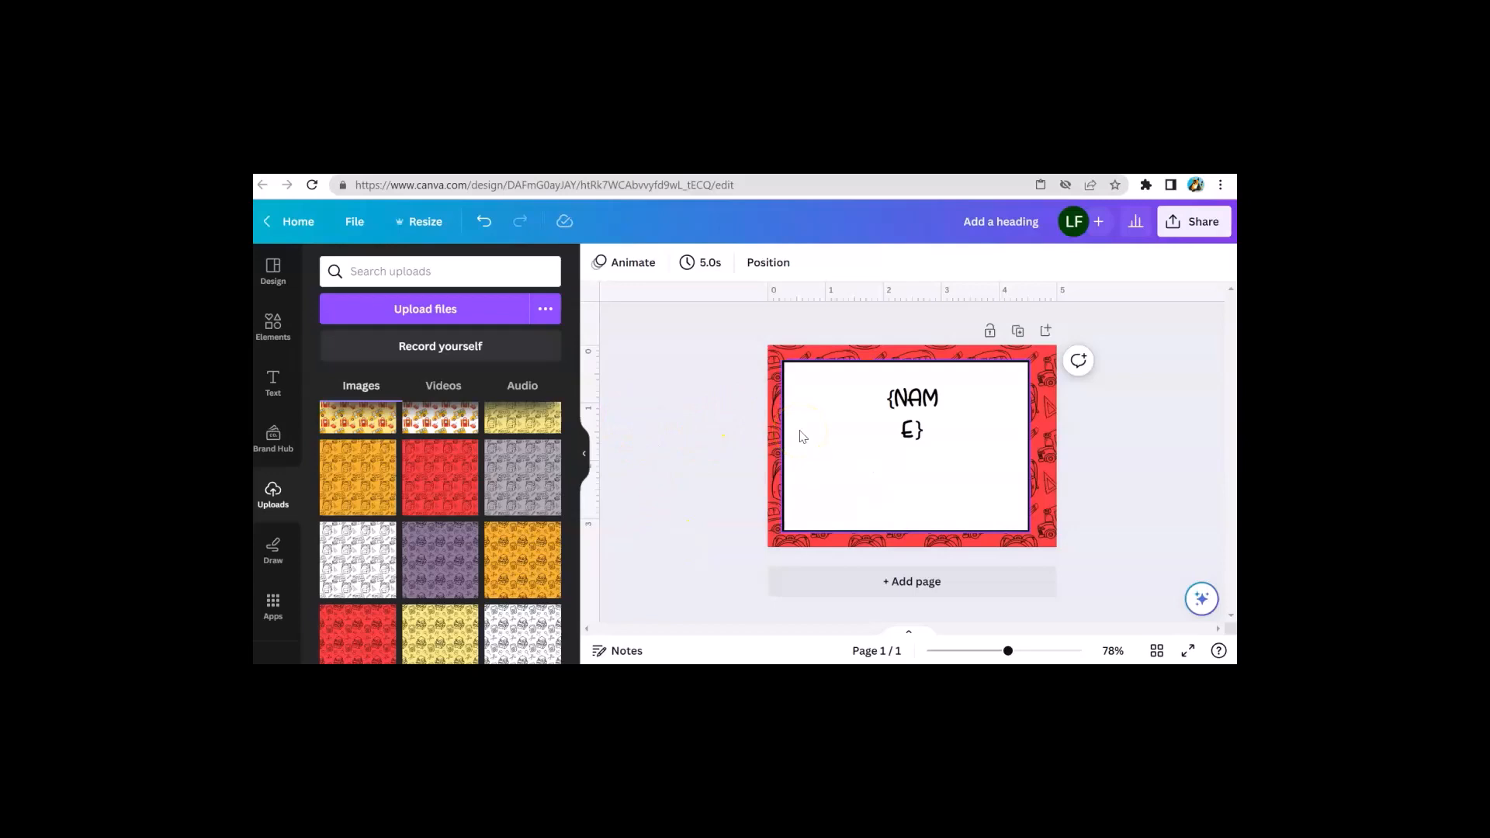
Nudge the white inner box slightly to the right on the card
click(273, 326)
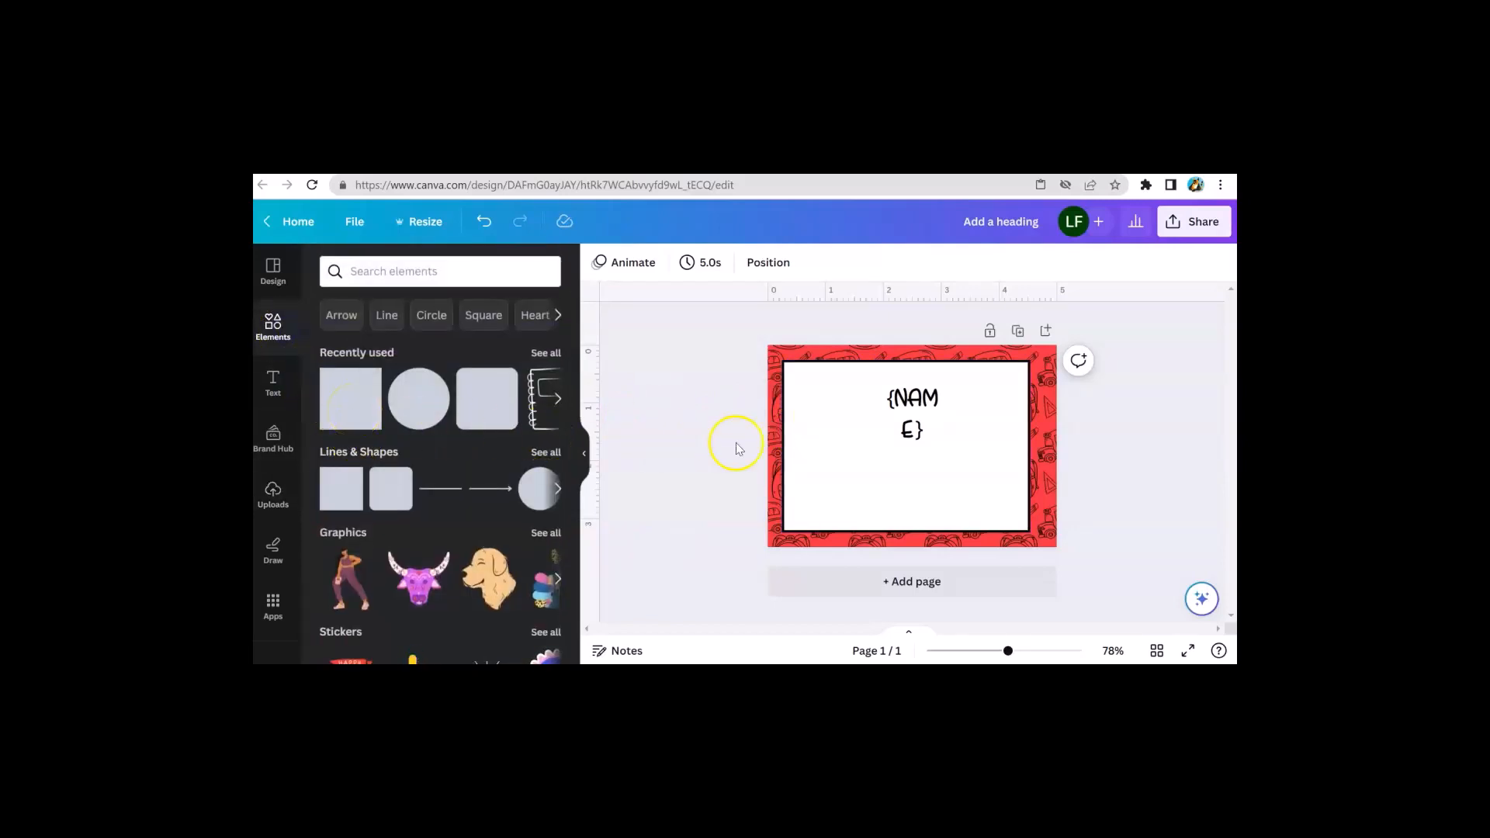
mouse_move(826, 479)
mouse_down()
mouse_move(870, 476)
mouse_move(837, 486)
mouse_up()
drag(834, 485, 832, 480)
click(687, 462)
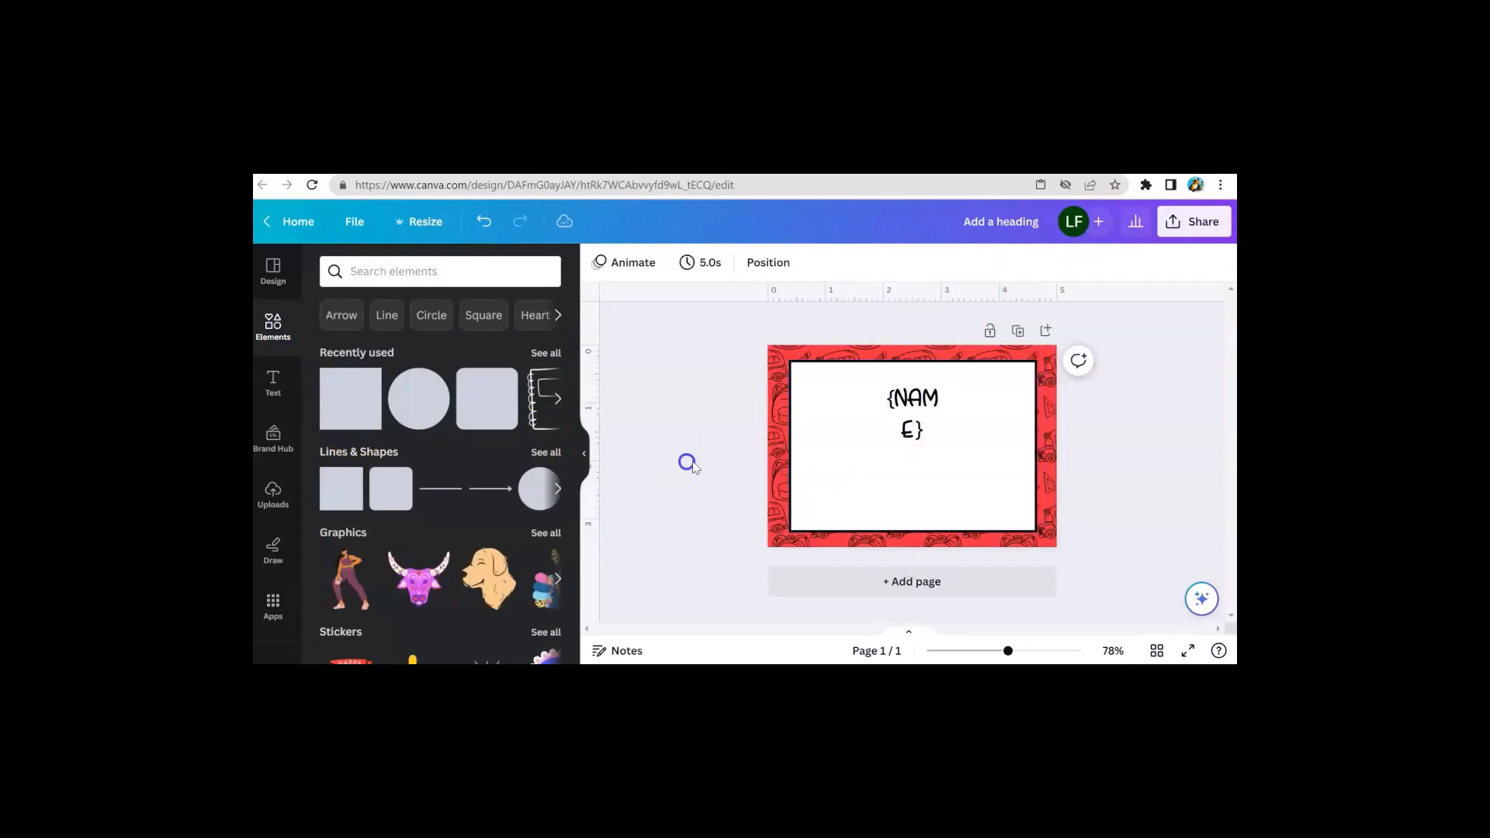
click(833, 480)
click(689, 462)
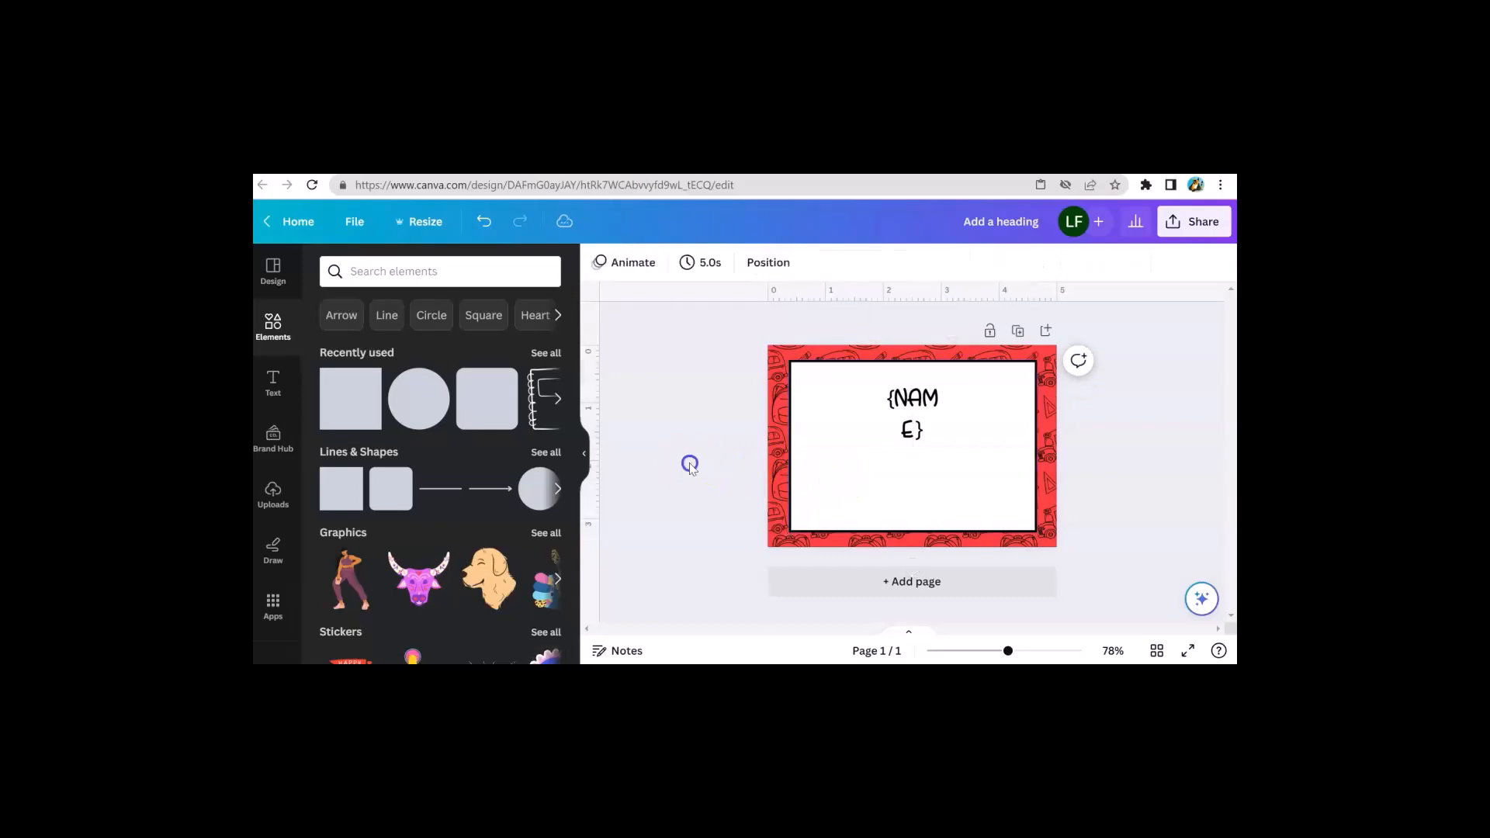
Move the {NAME} text box slightly up on the card
click(896, 431)
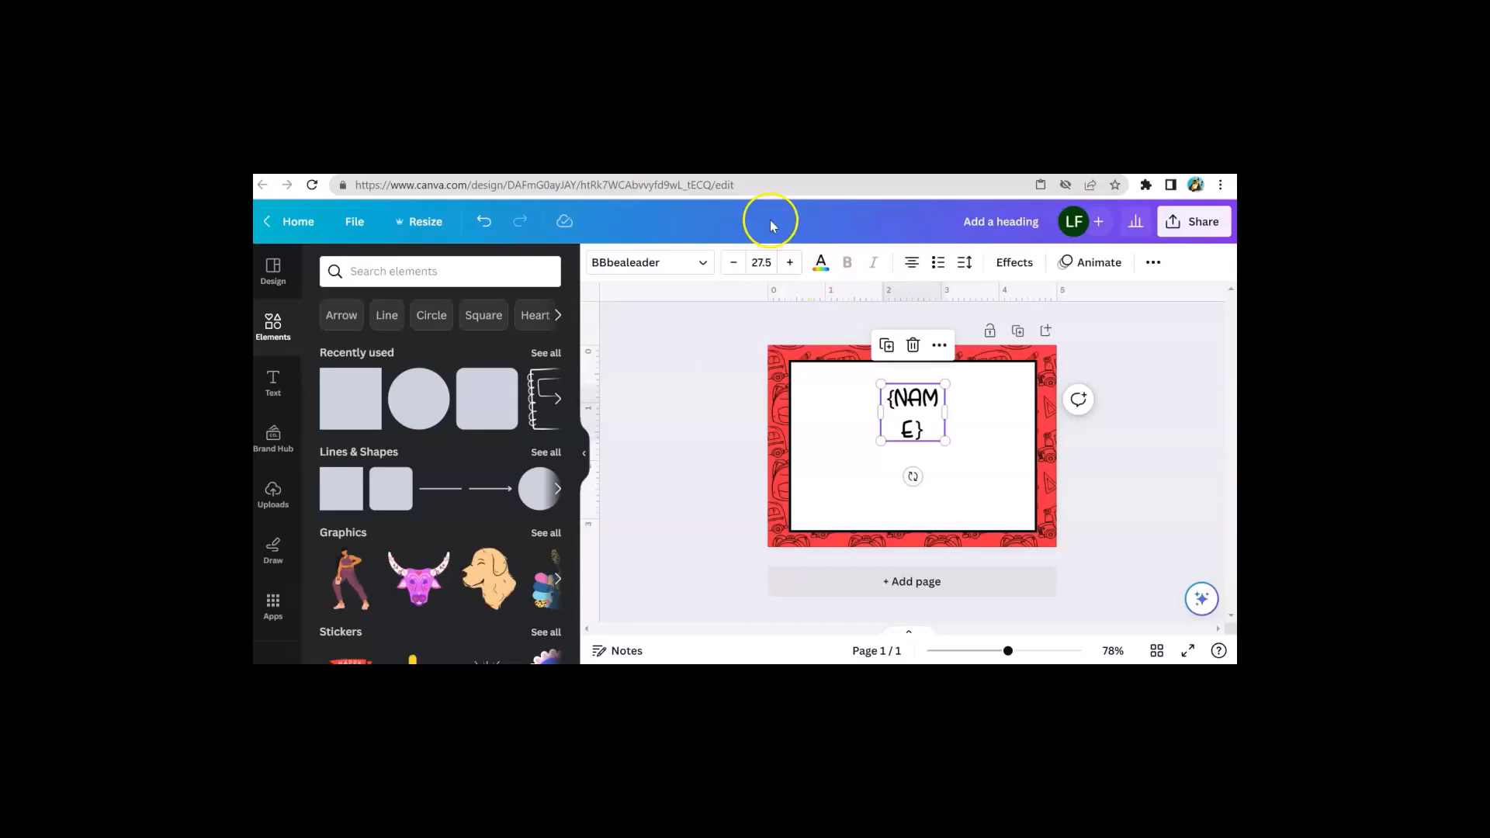
double_click(928, 430)
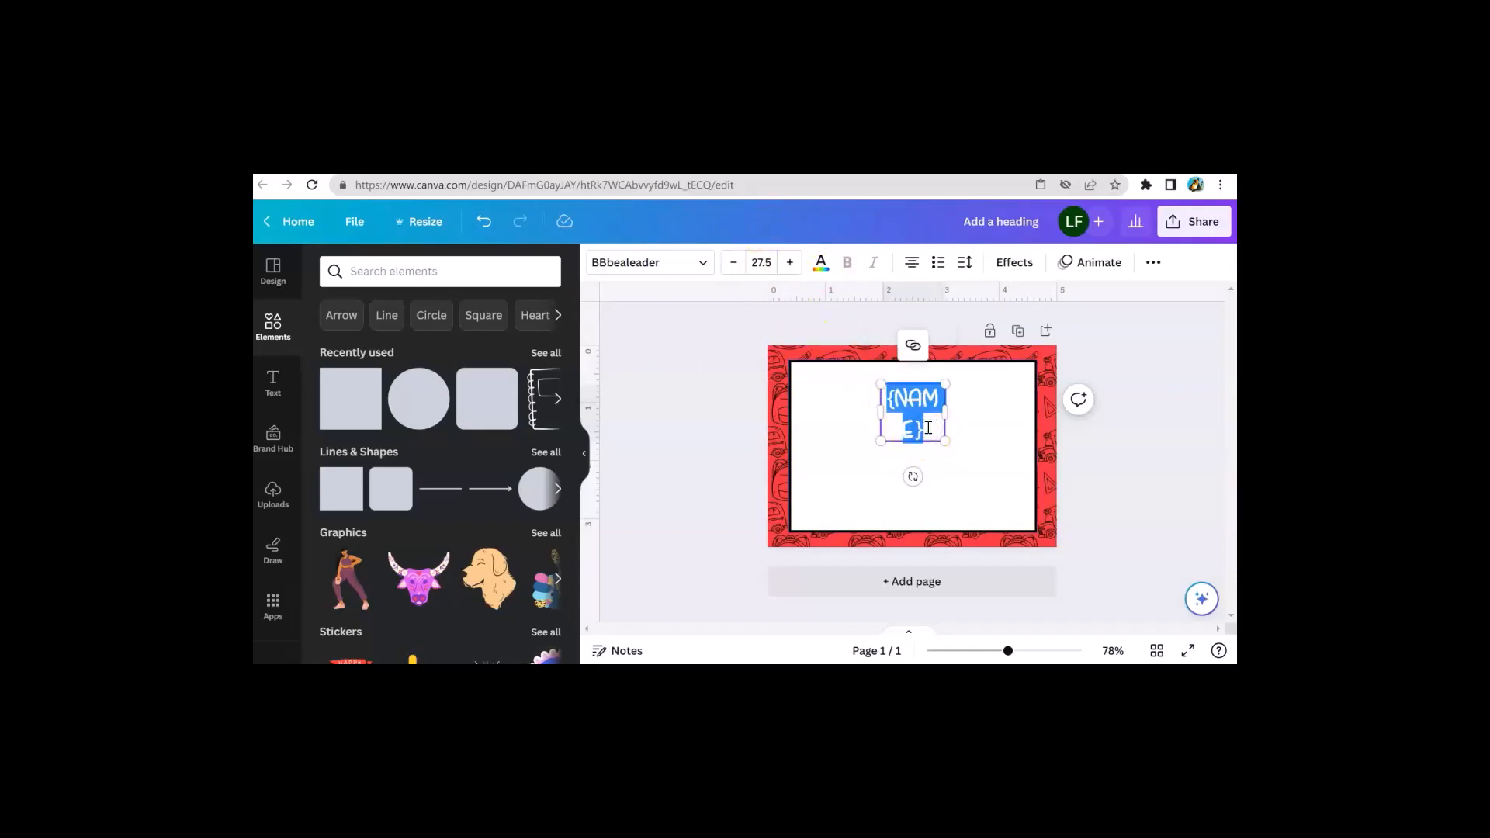
click(672, 402)
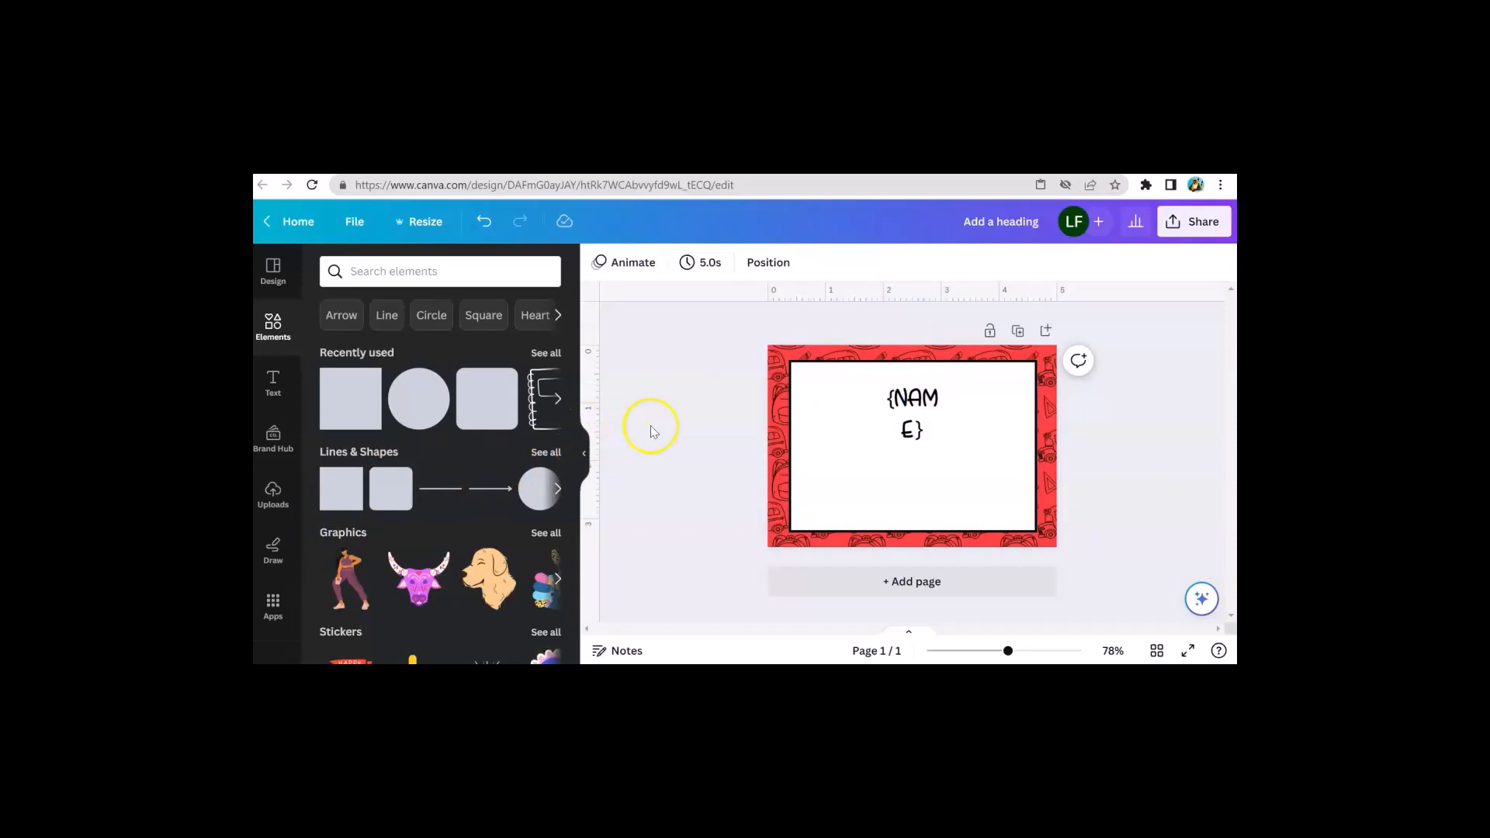
click(910, 415)
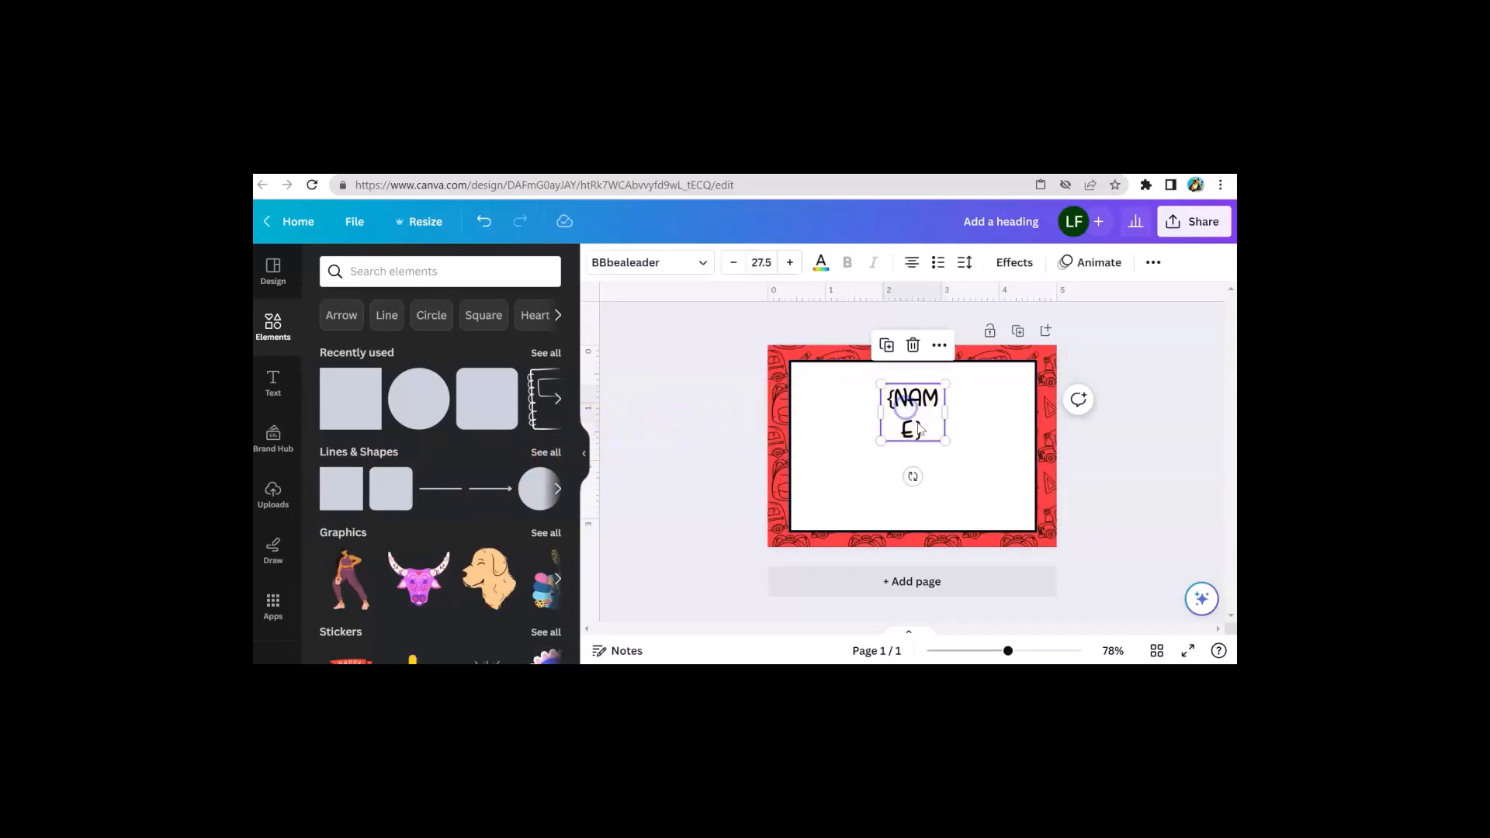
click(656, 403)
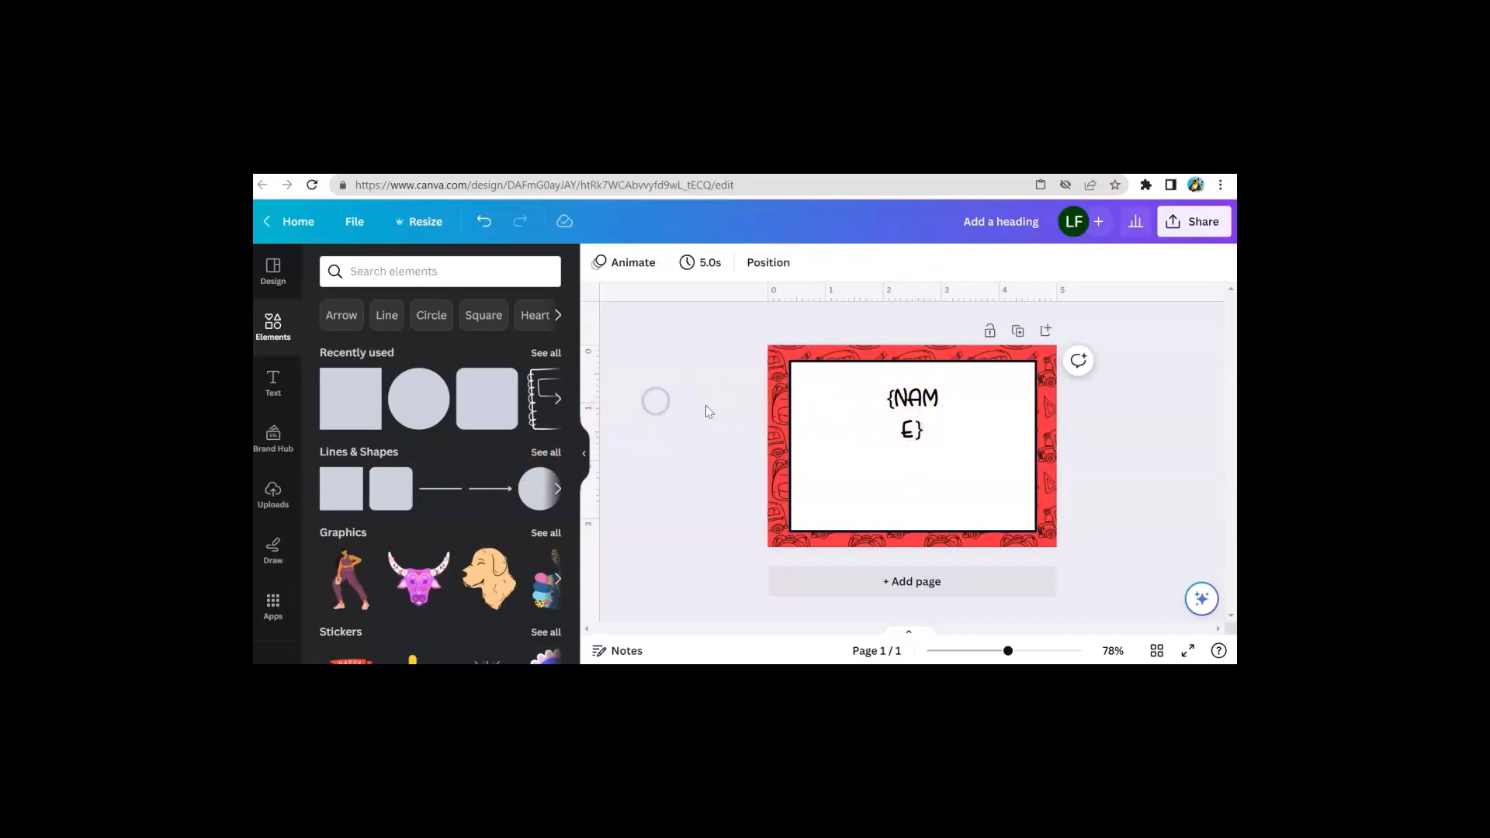
click(921, 425)
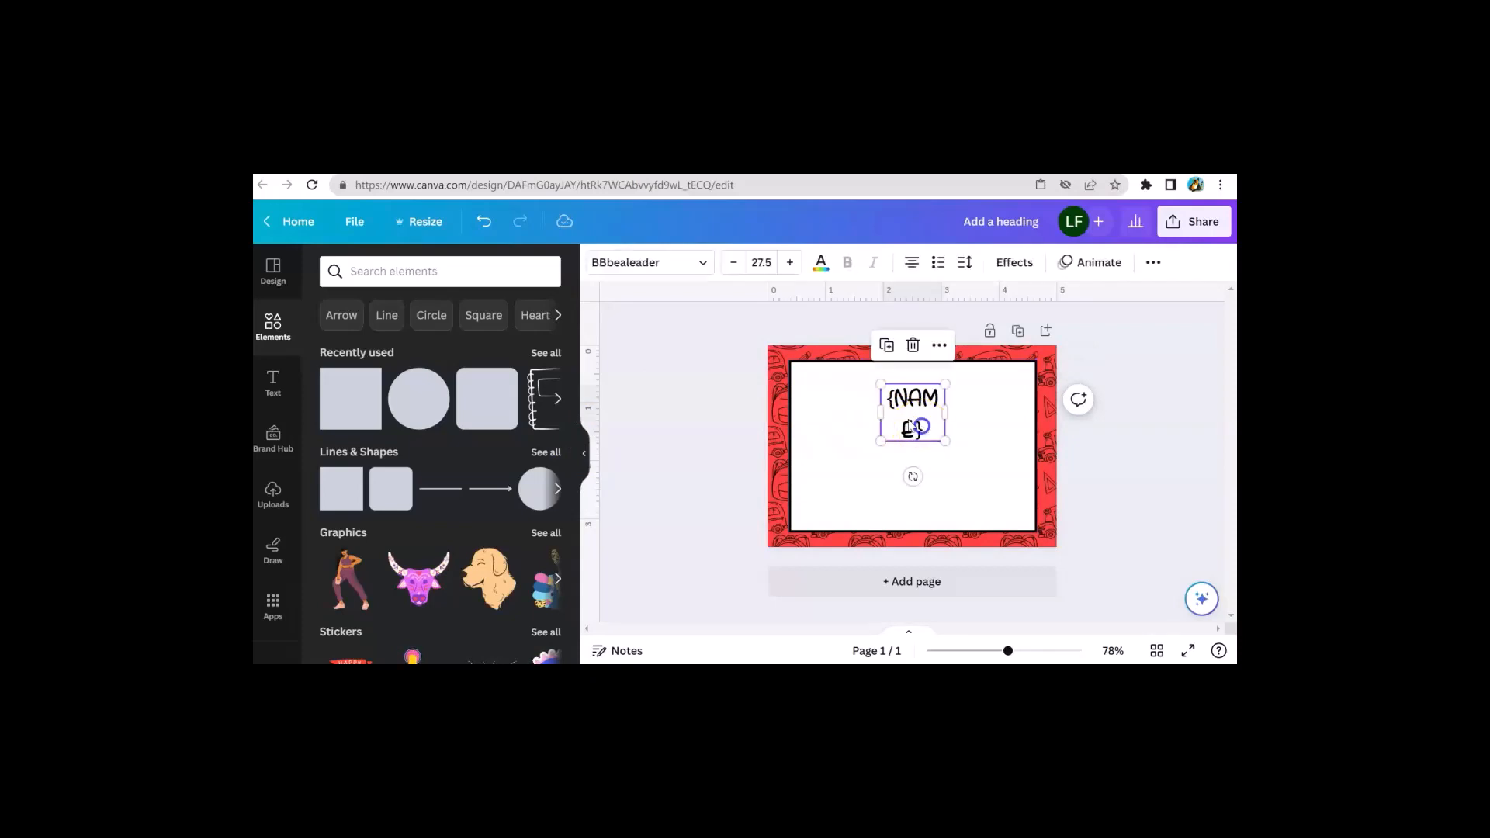
click(658, 396)
click(785, 406)
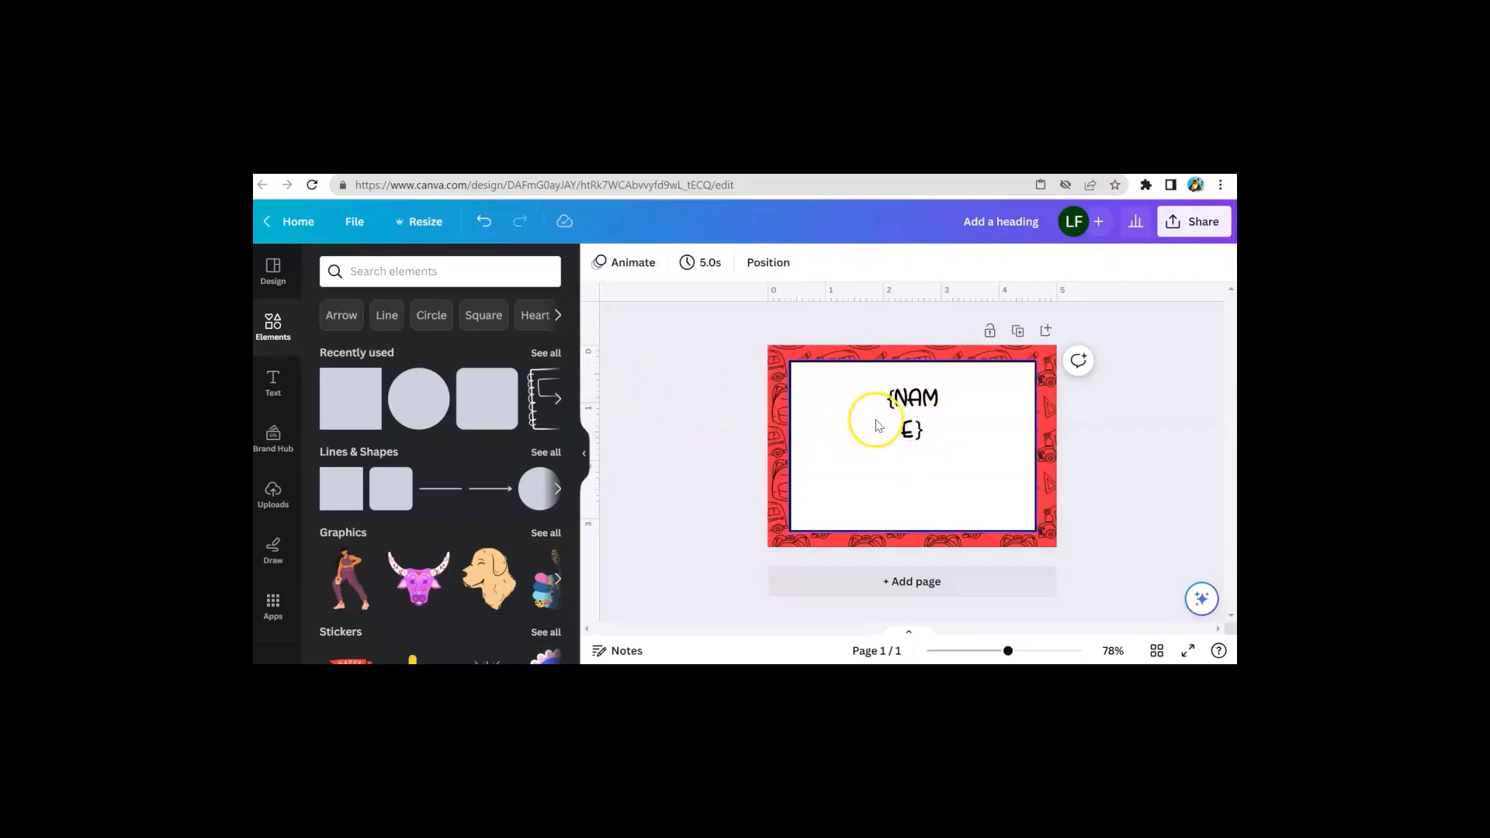
click(884, 422)
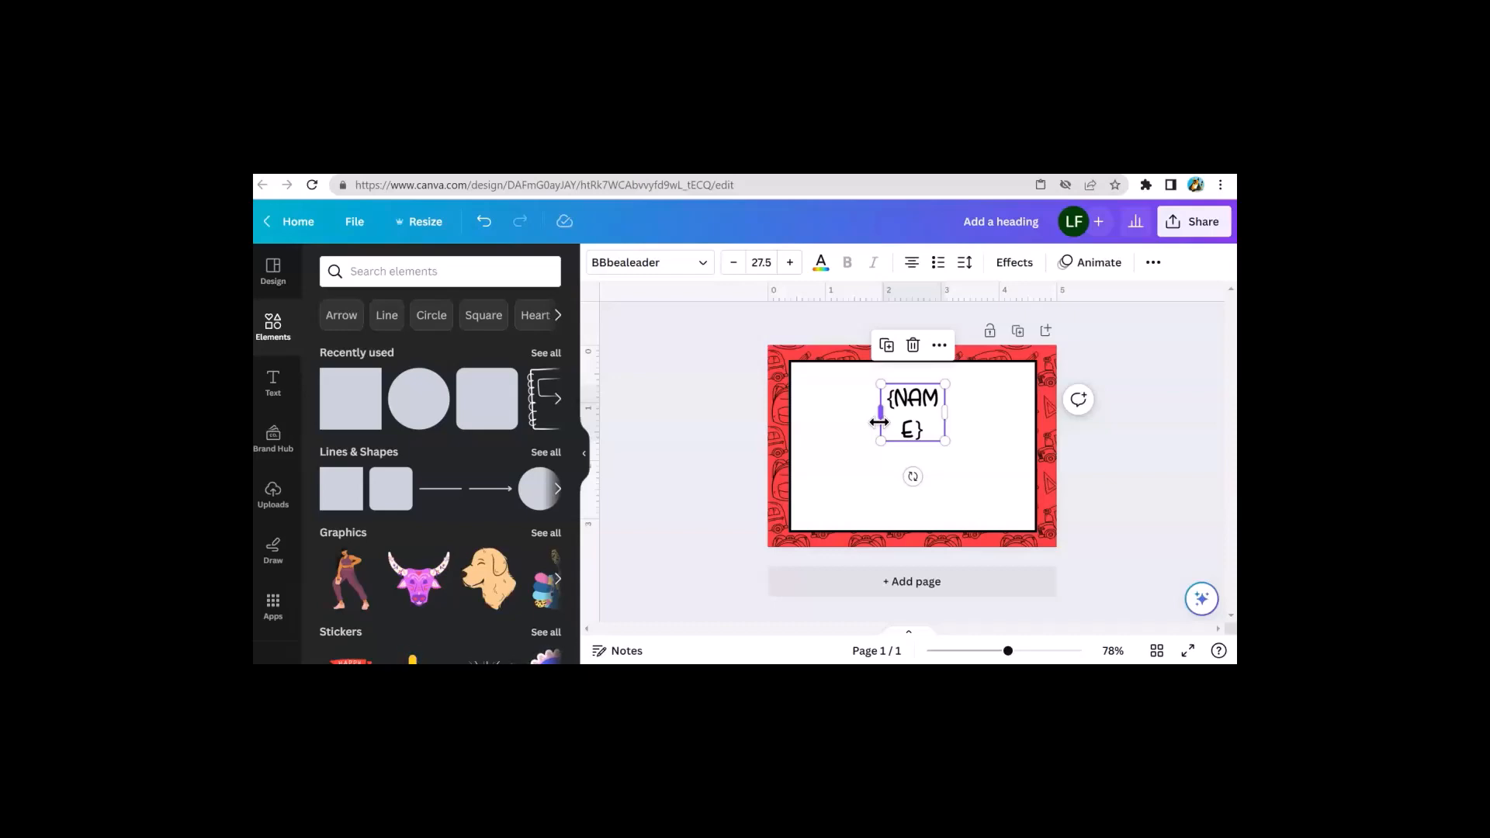
drag(916, 412, 916, 400)
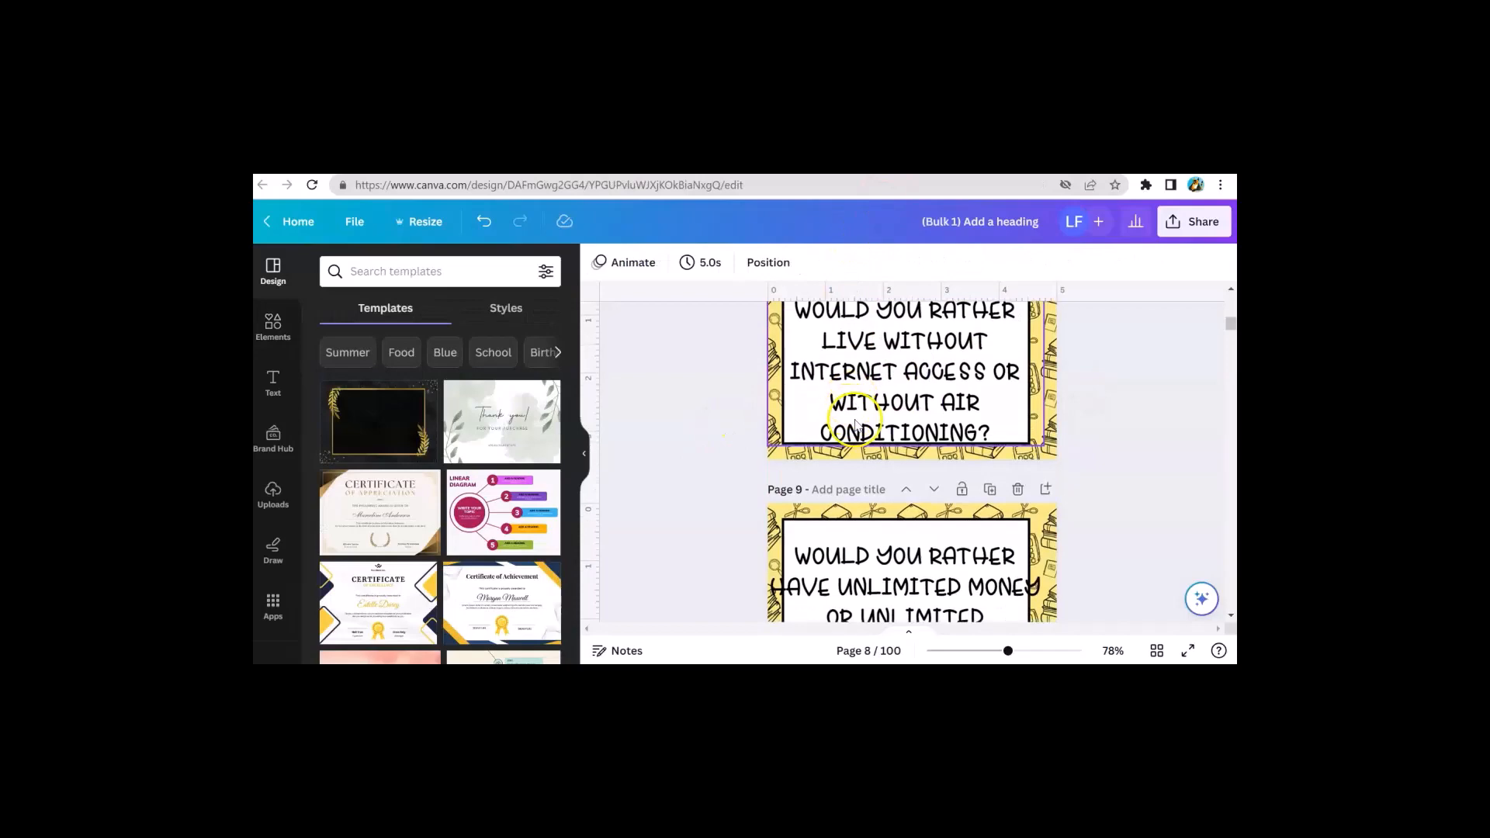
Widen the {NAME} text box slightly and decrease its font size by three steps
scroll(864, 420, down, 5)
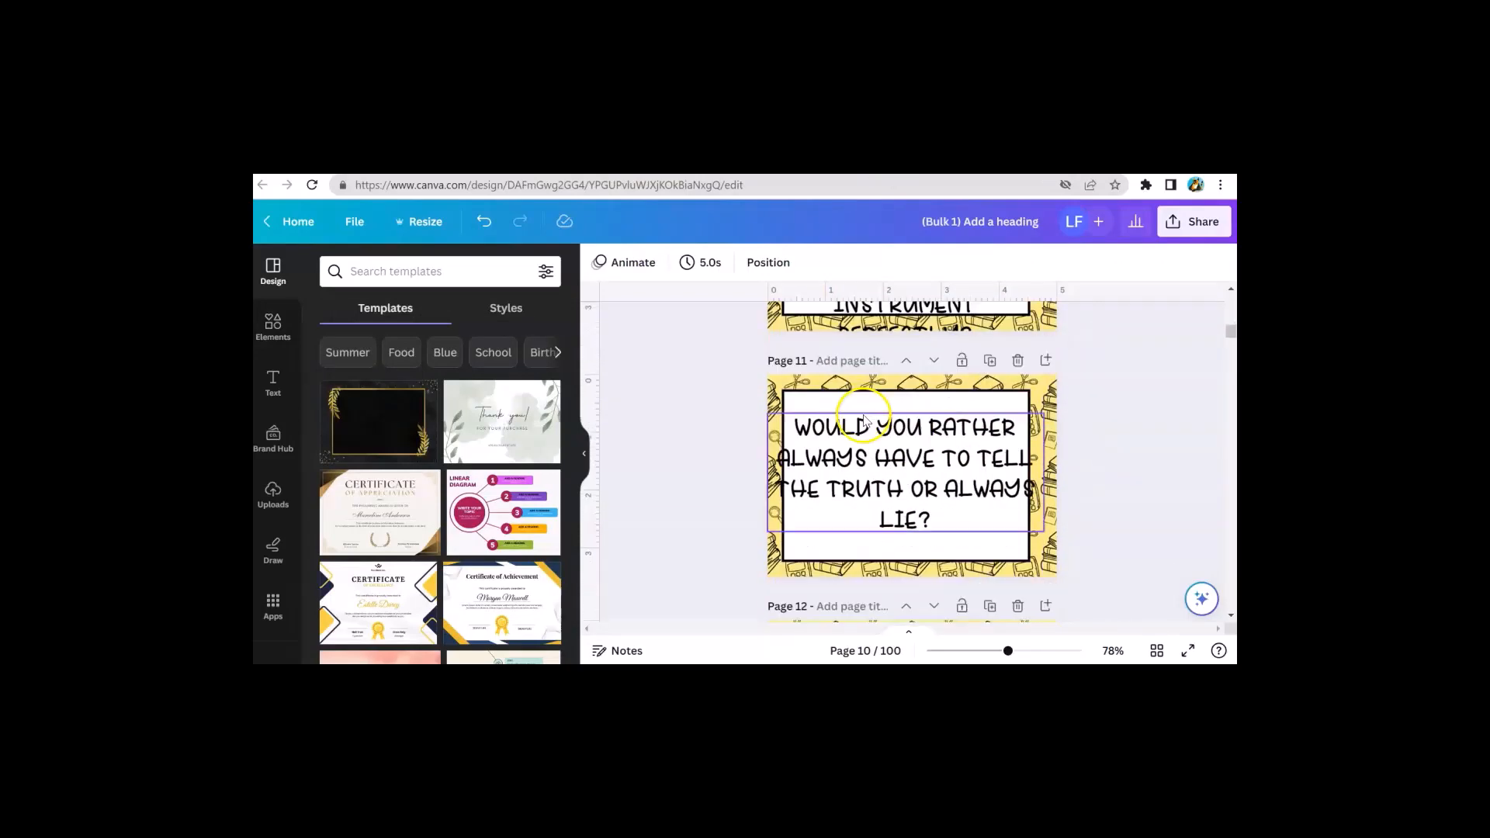
scroll(864, 421, up, 3)
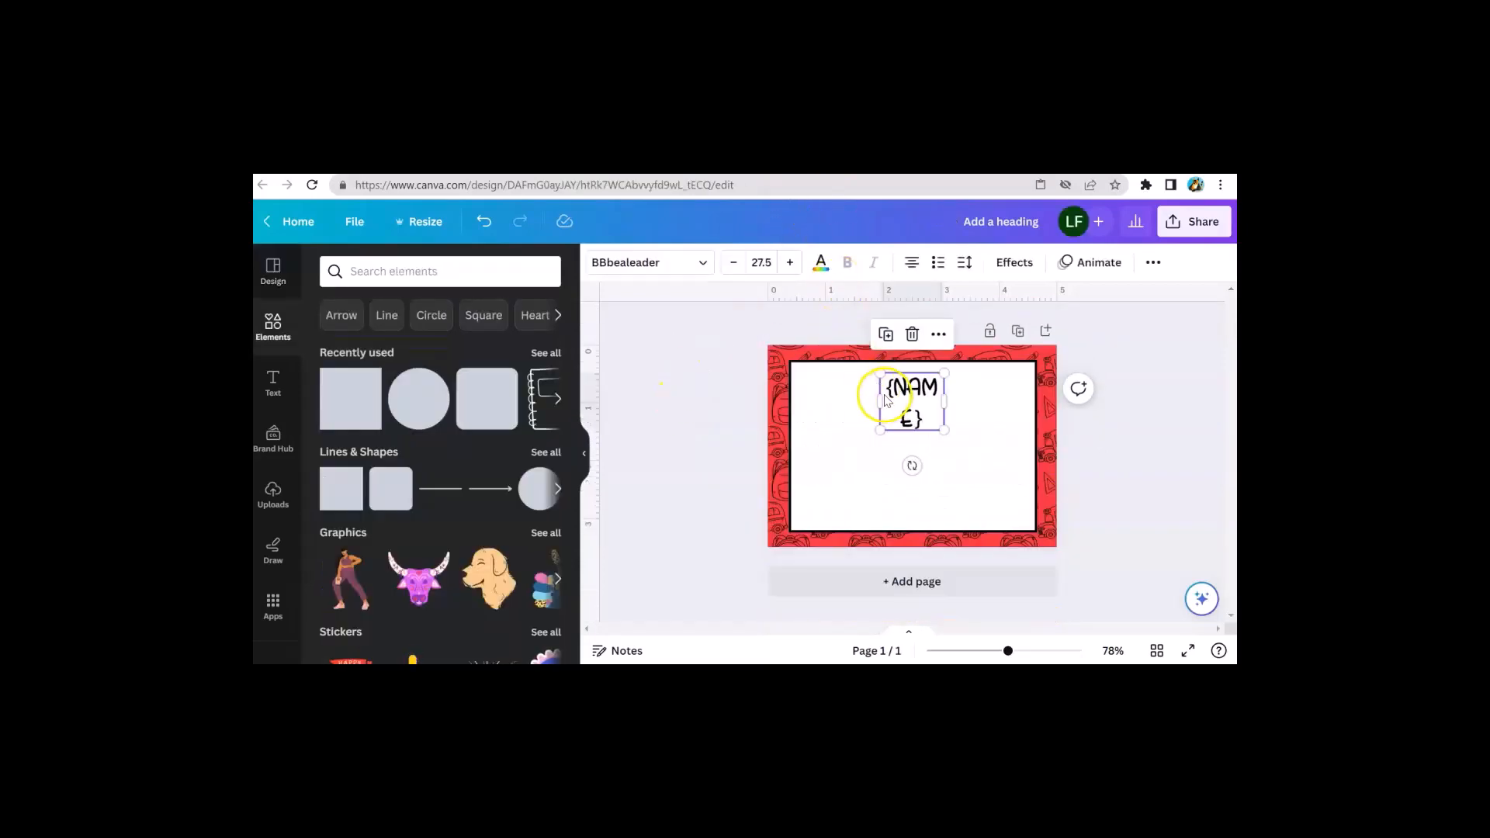
drag(880, 400, 884, 400)
click(734, 263)
click(734, 263)
click(734, 263)
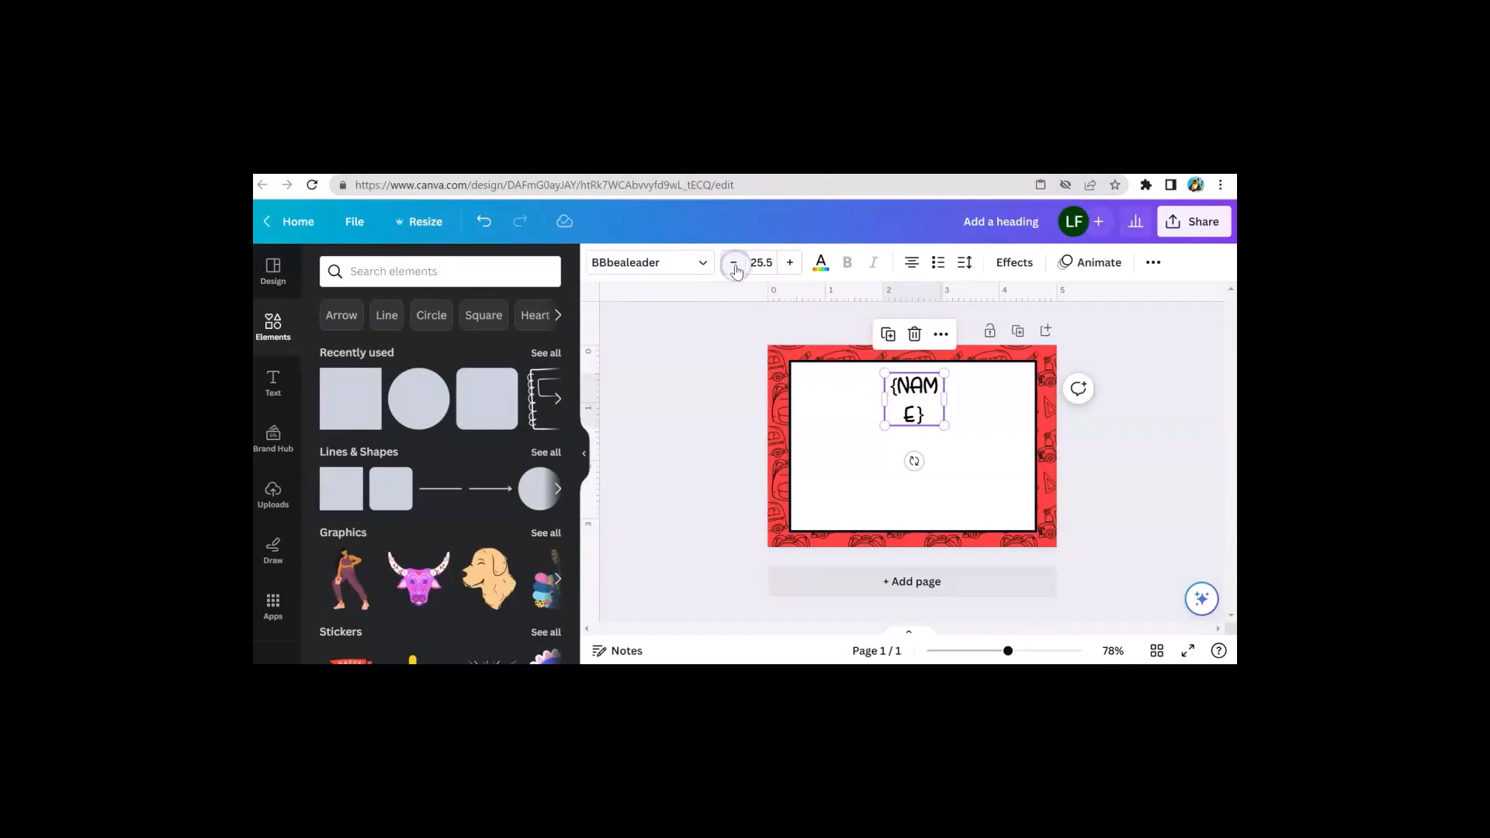
click(734, 263)
click(735, 263)
click(728, 412)
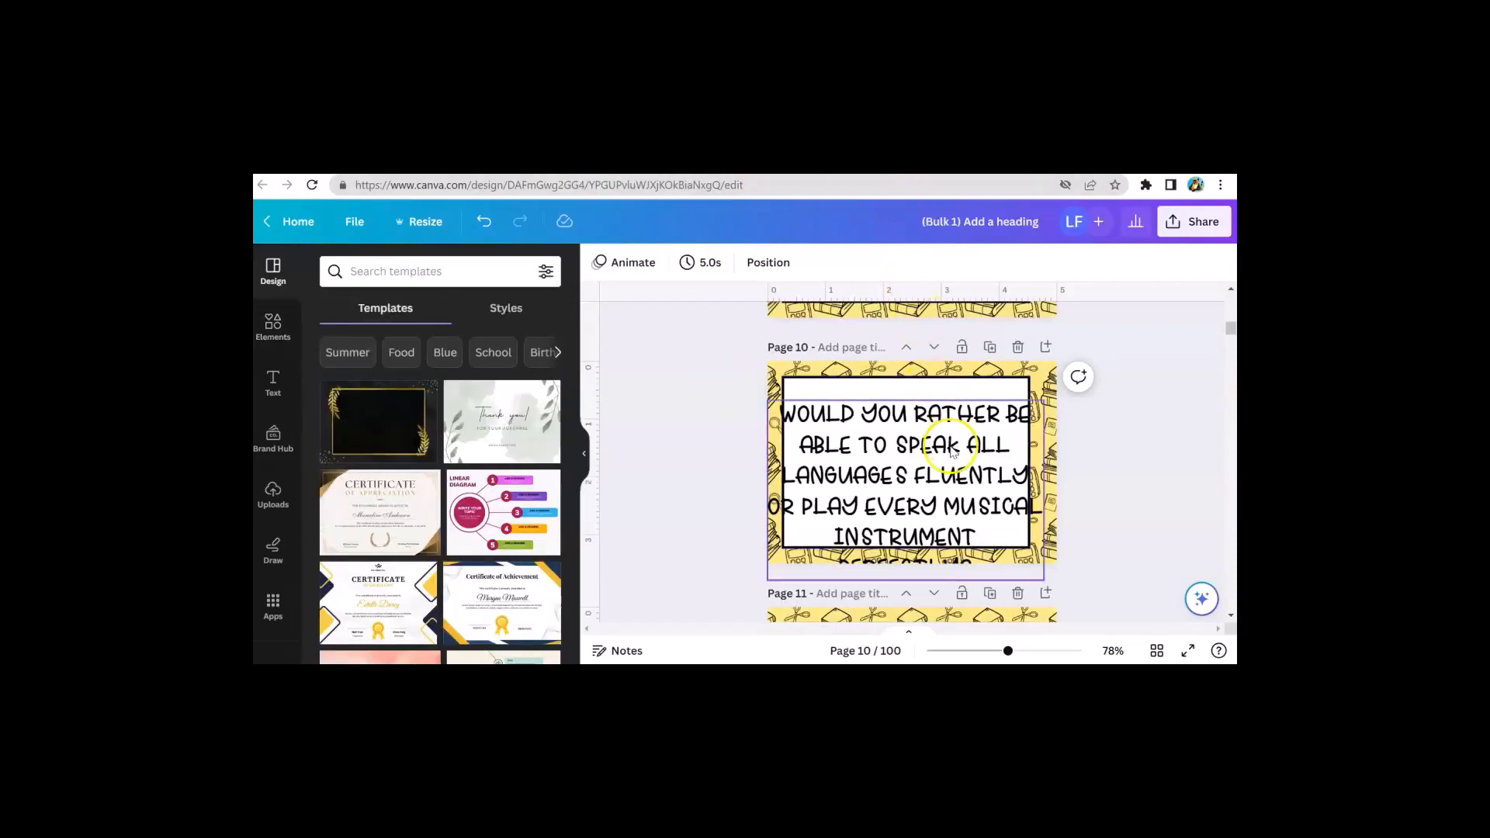
On page 10, narrow the question text box from both sides and set its font size to 22.5
click(951, 456)
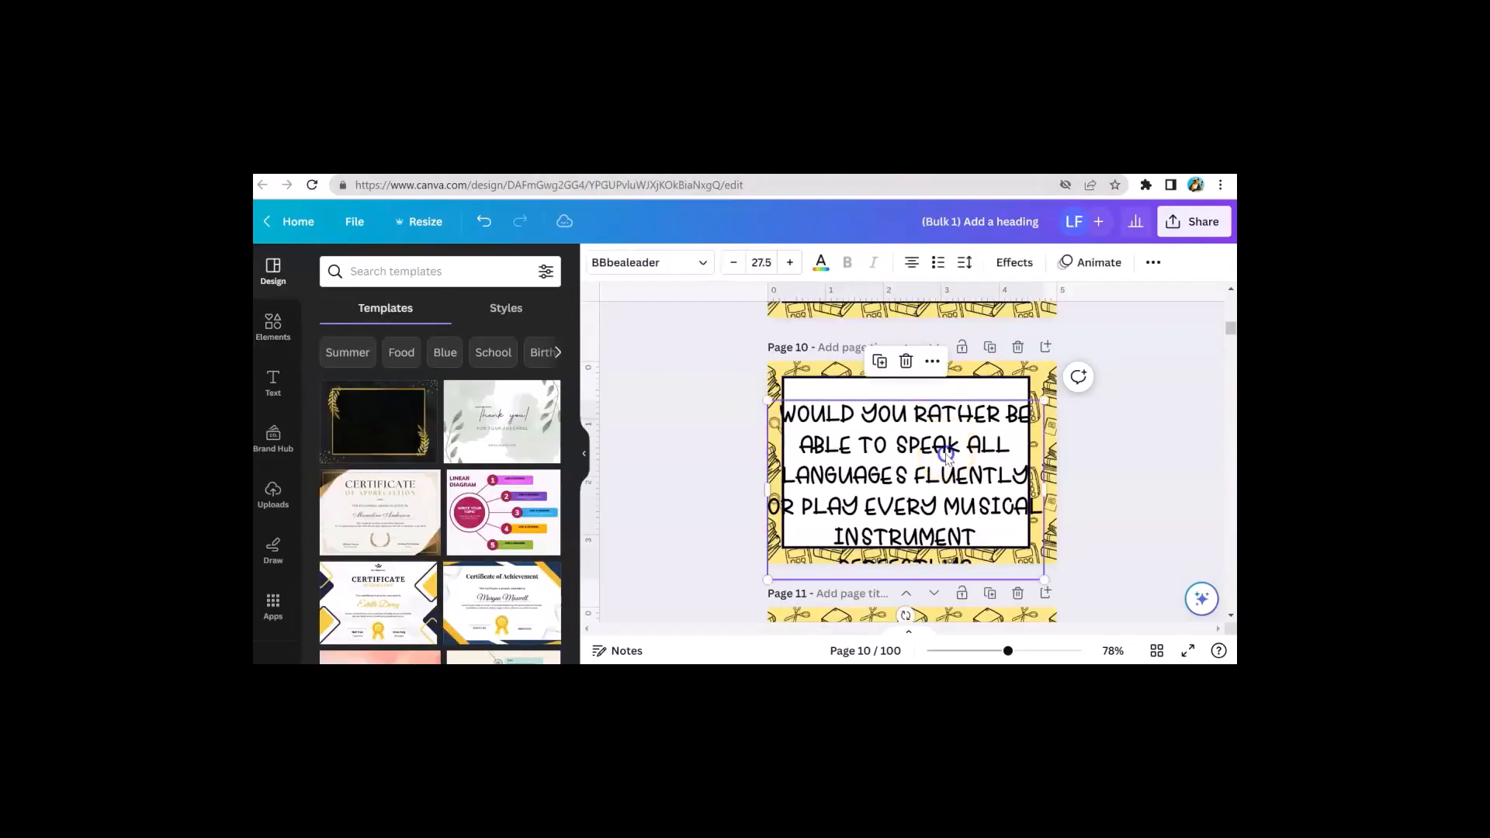
drag(766, 492, 795, 480)
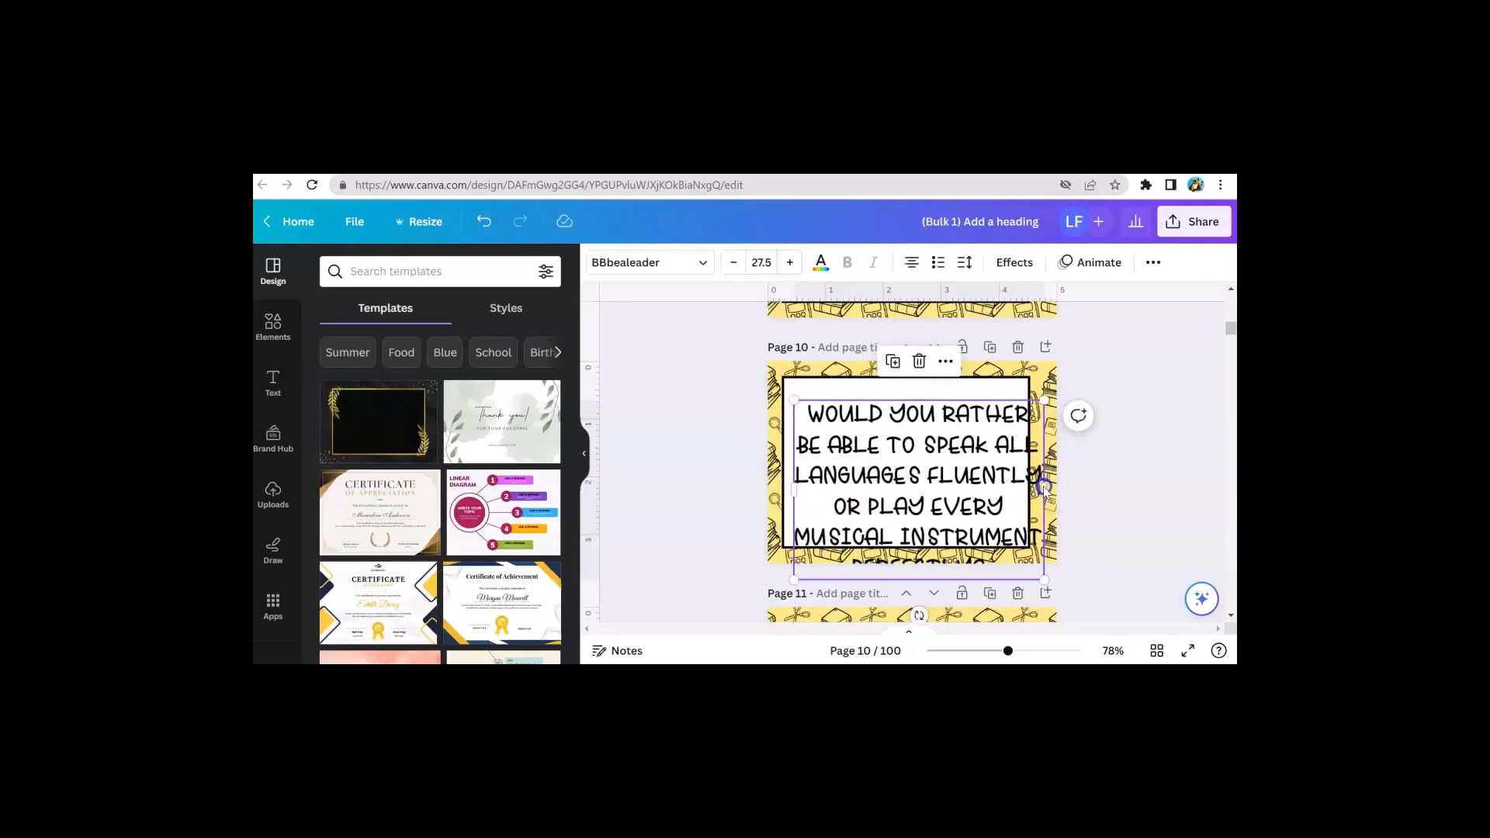
double_click(1044, 488)
drag(1044, 487, 1022, 483)
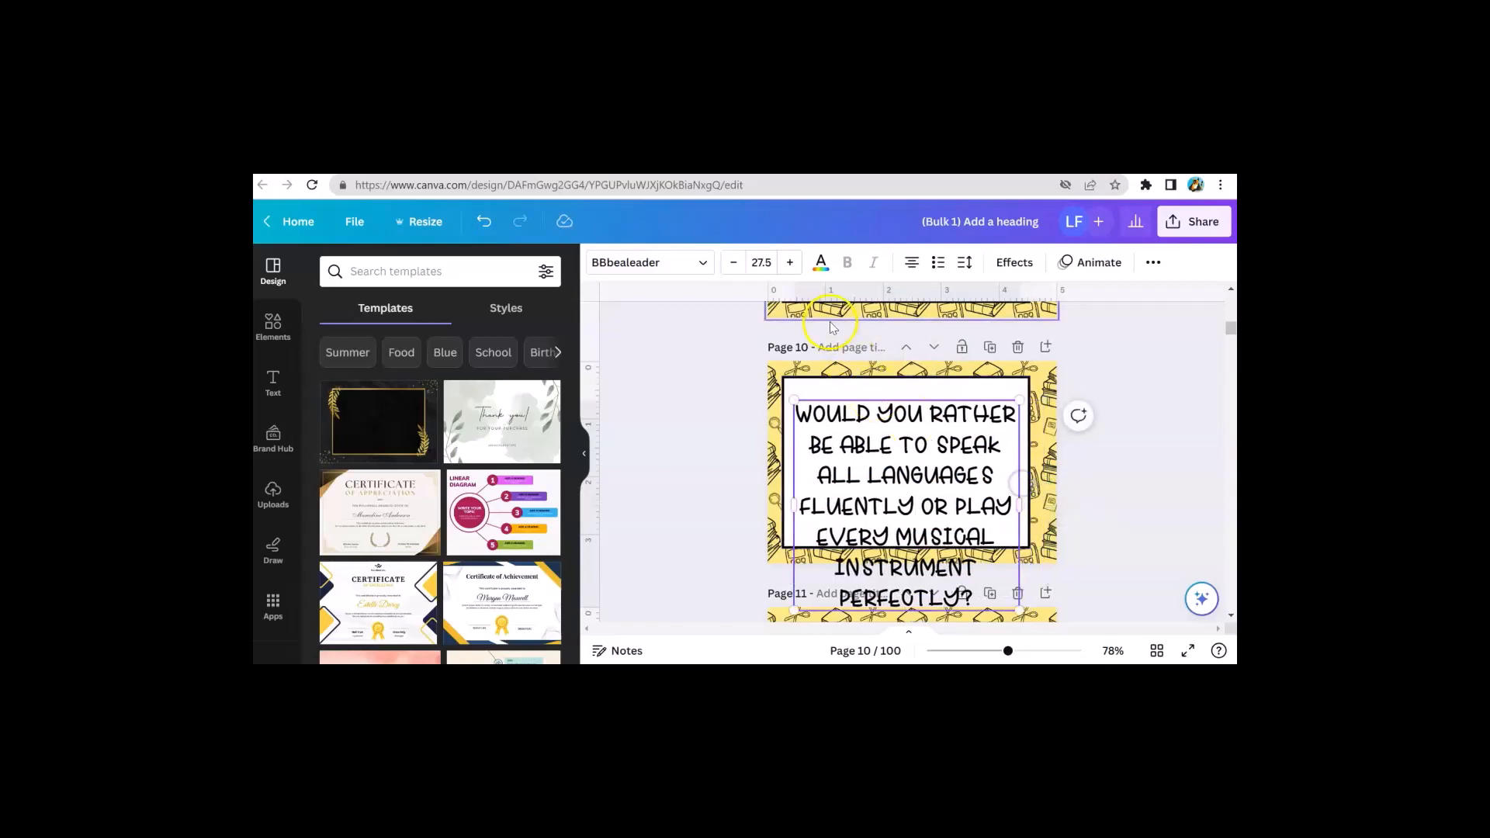
click(730, 264)
click(731, 263)
click(730, 263)
click(731, 263)
click(730, 263)
click(731, 263)
click(731, 263)
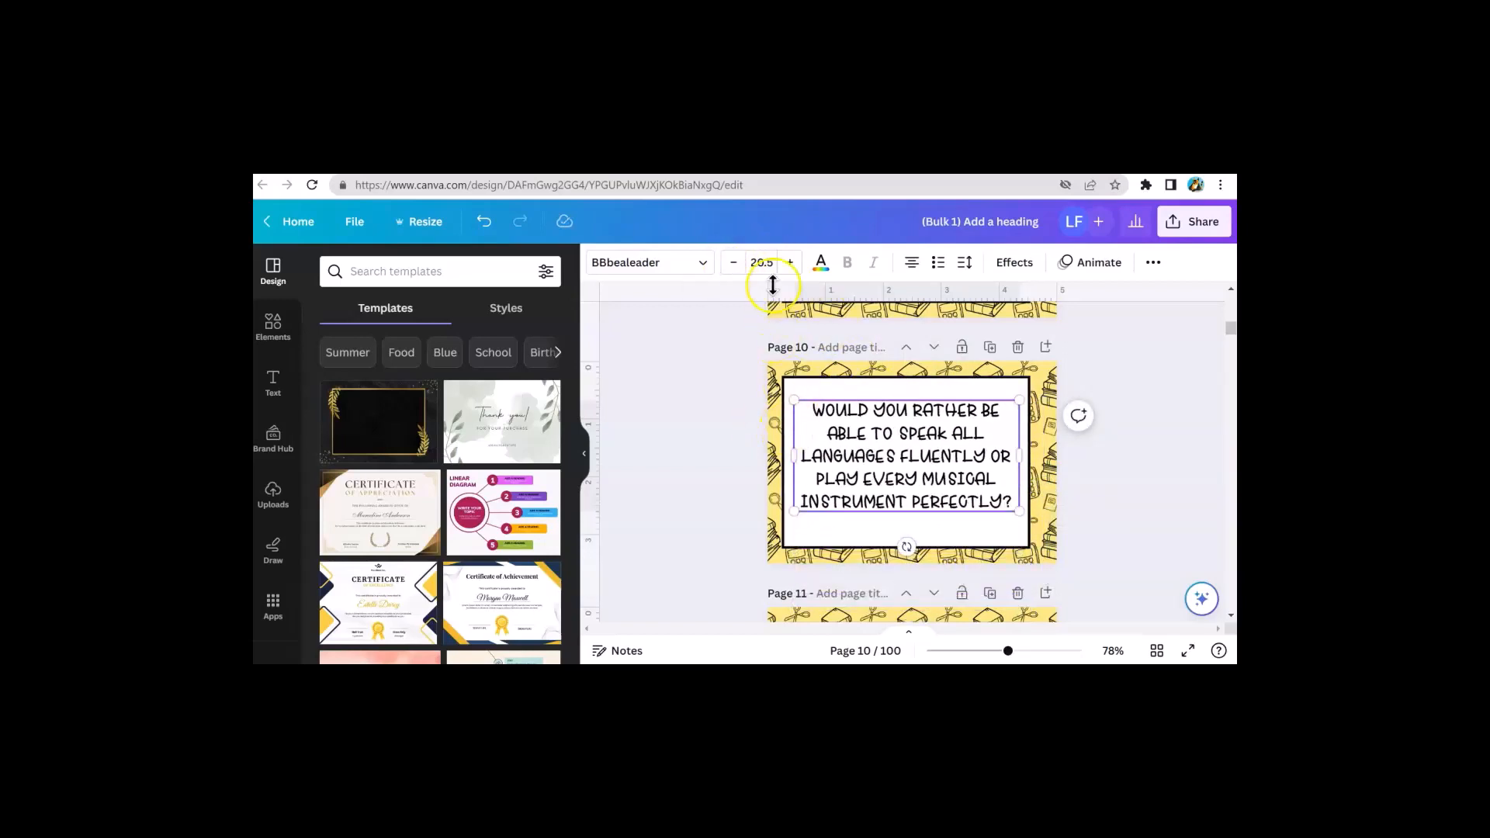
click(787, 267)
click(788, 268)
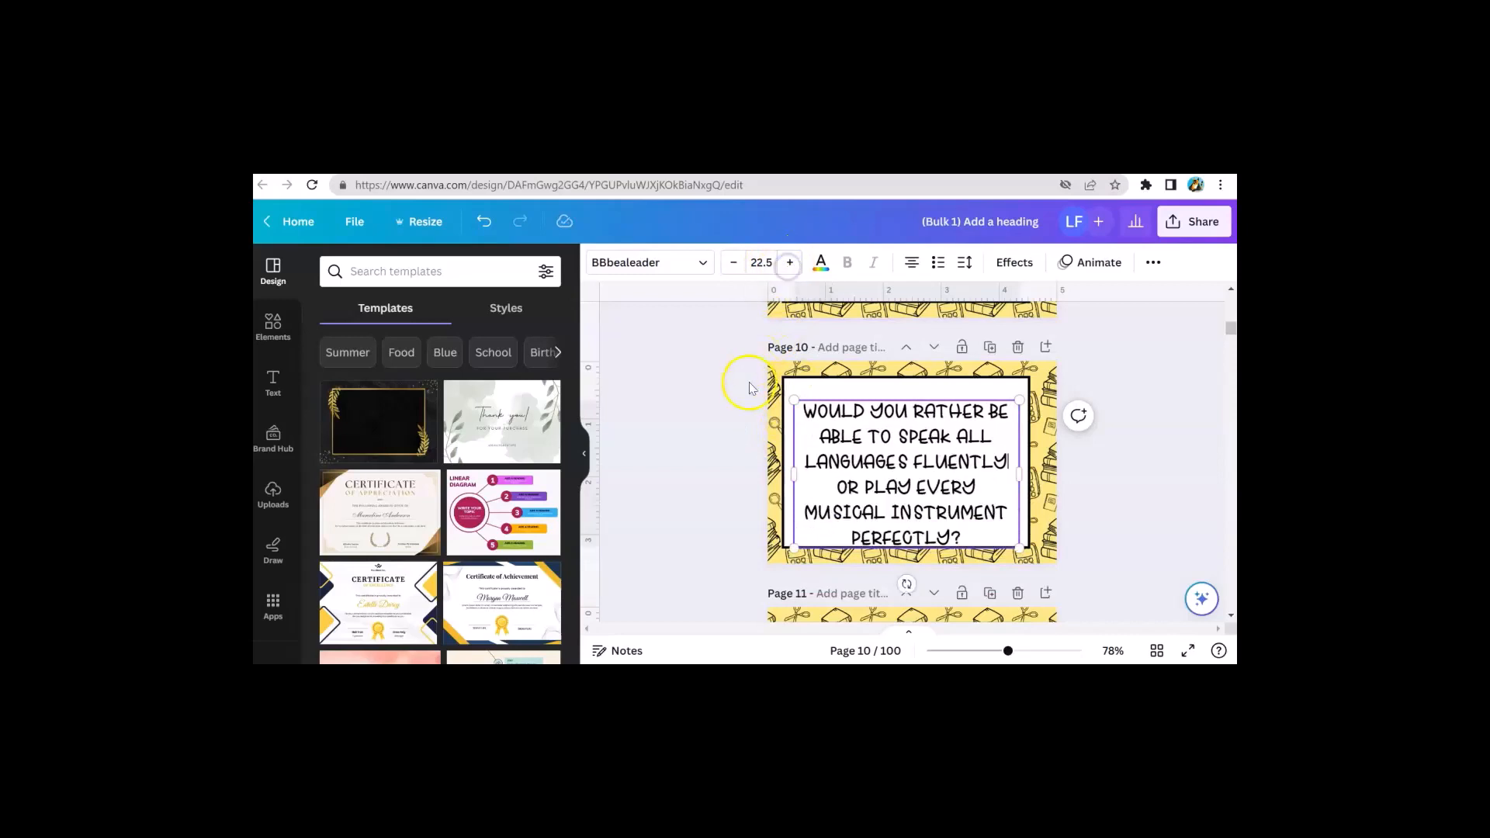
click(702, 419)
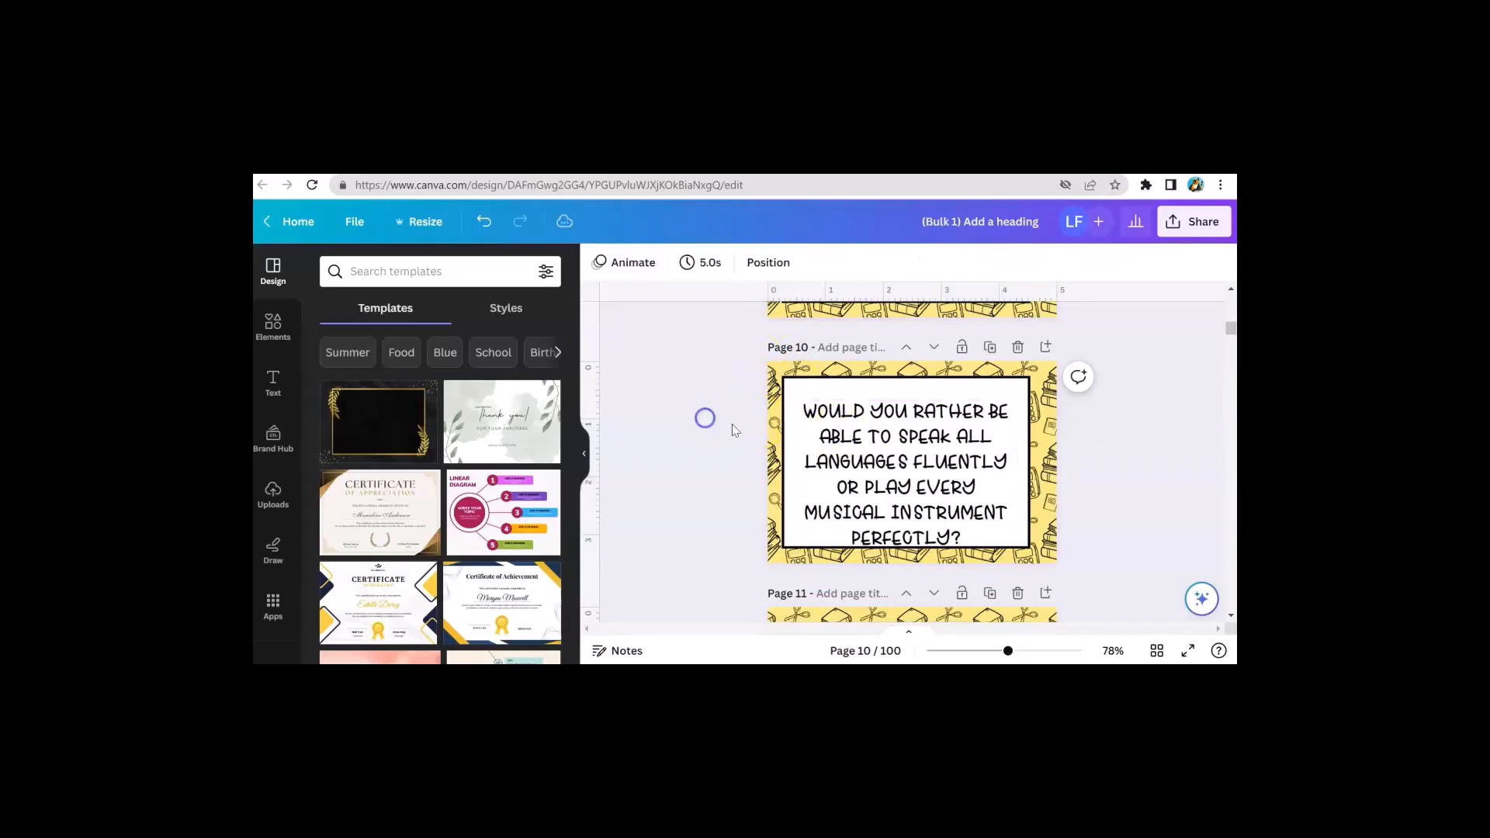
On page 11, narrow the question text box from both sides to fit inside the white frame
click(925, 463)
scroll(916, 465, down, 3)
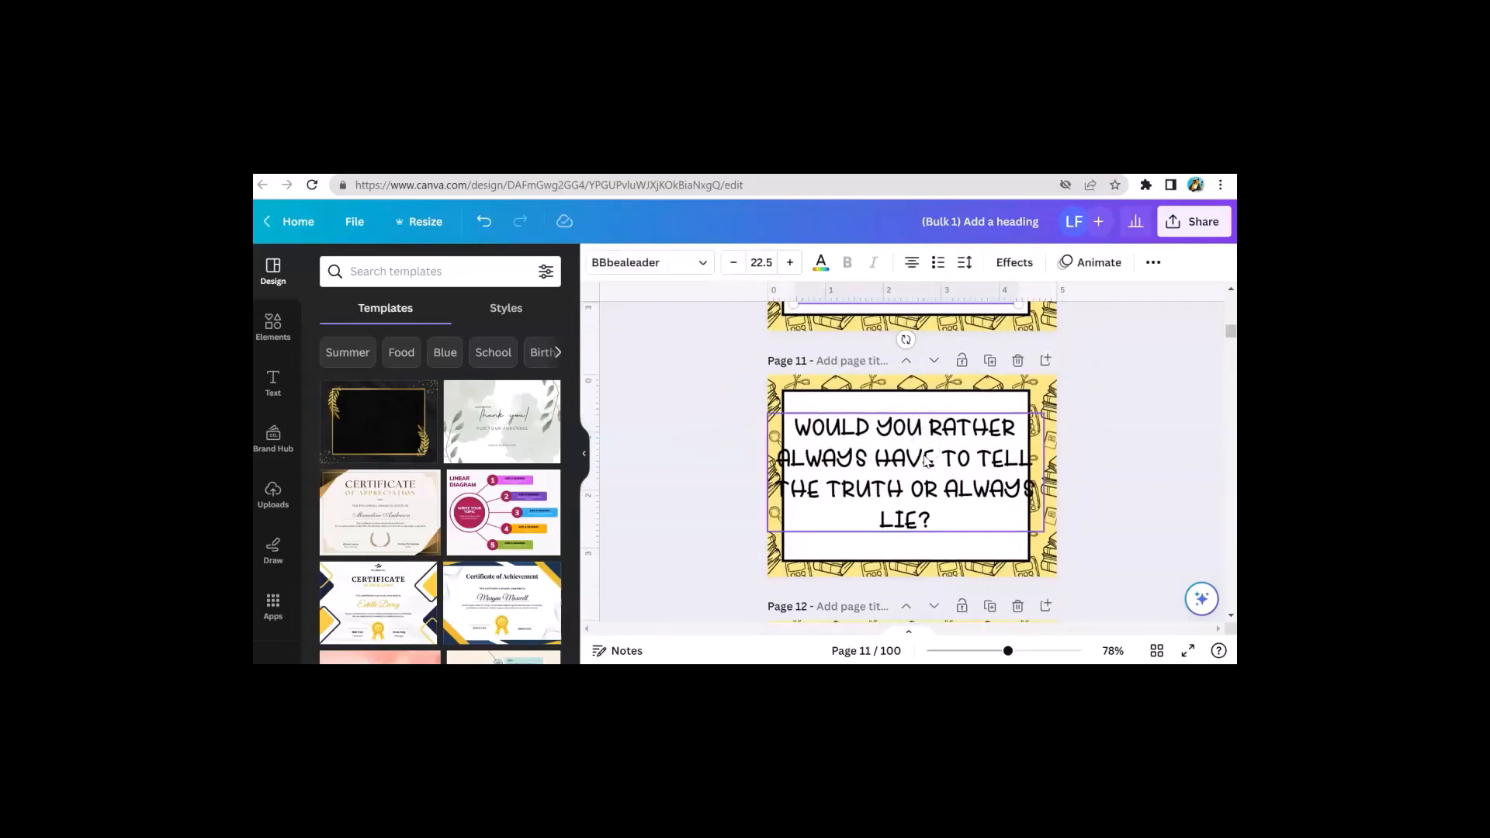
click(810, 469)
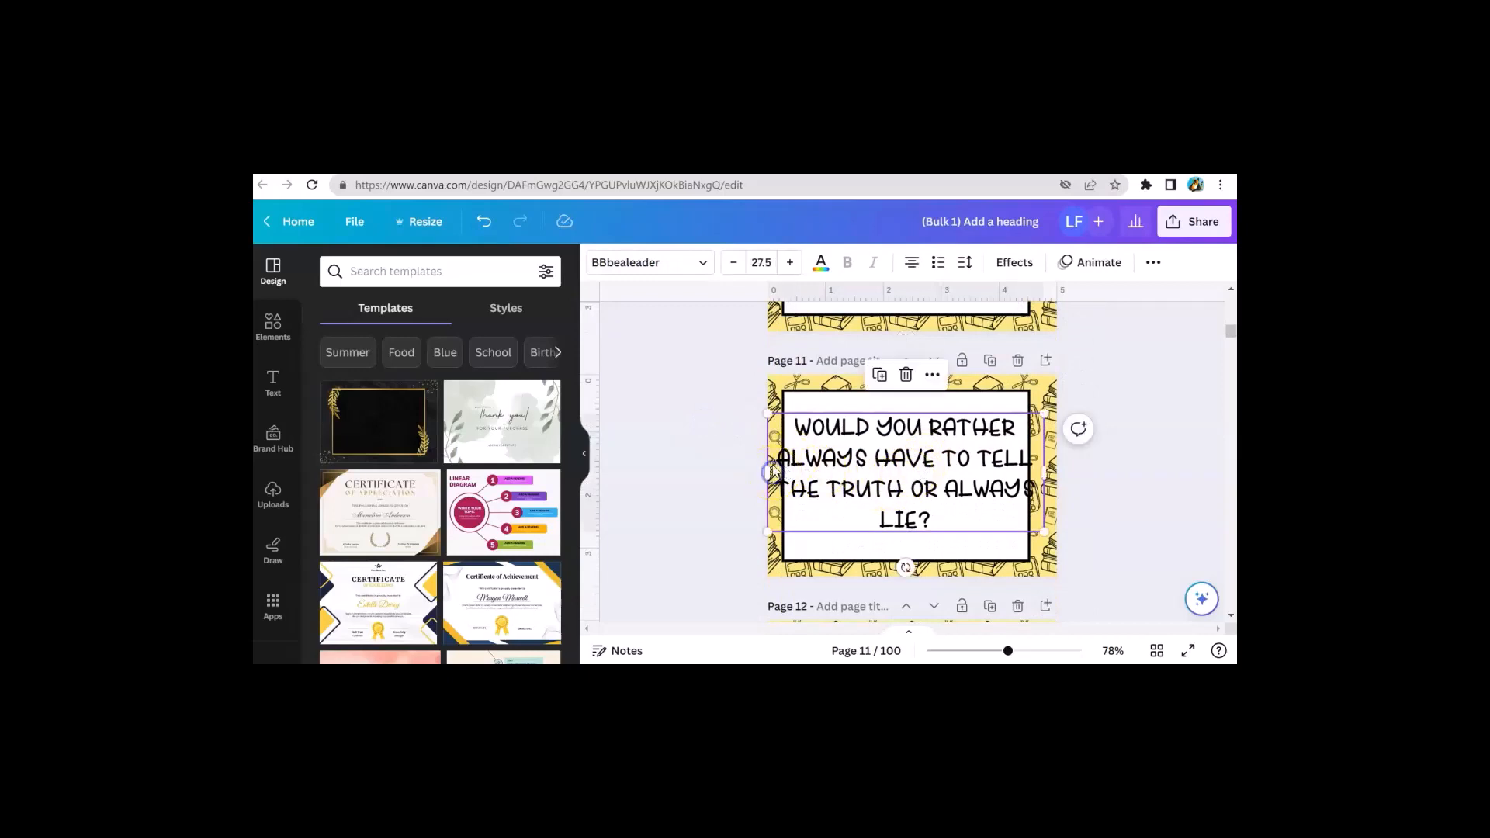
drag(766, 468, 794, 470)
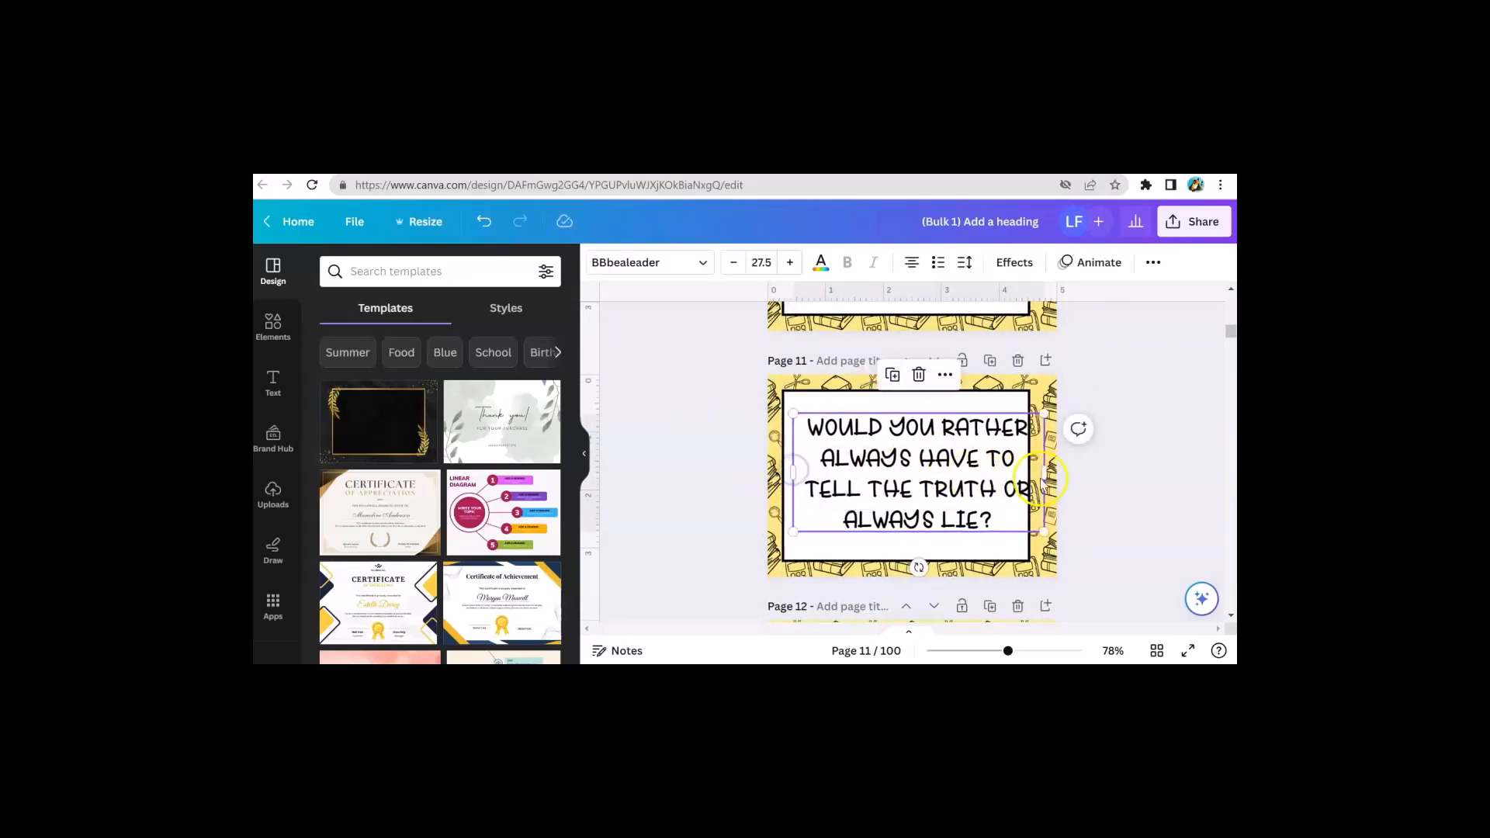
drag(1044, 470, 1017, 470)
click(1125, 512)
On page 12, narrow the question text box from both sides to fit inside the white frame
scroll(1141, 506, down, 3)
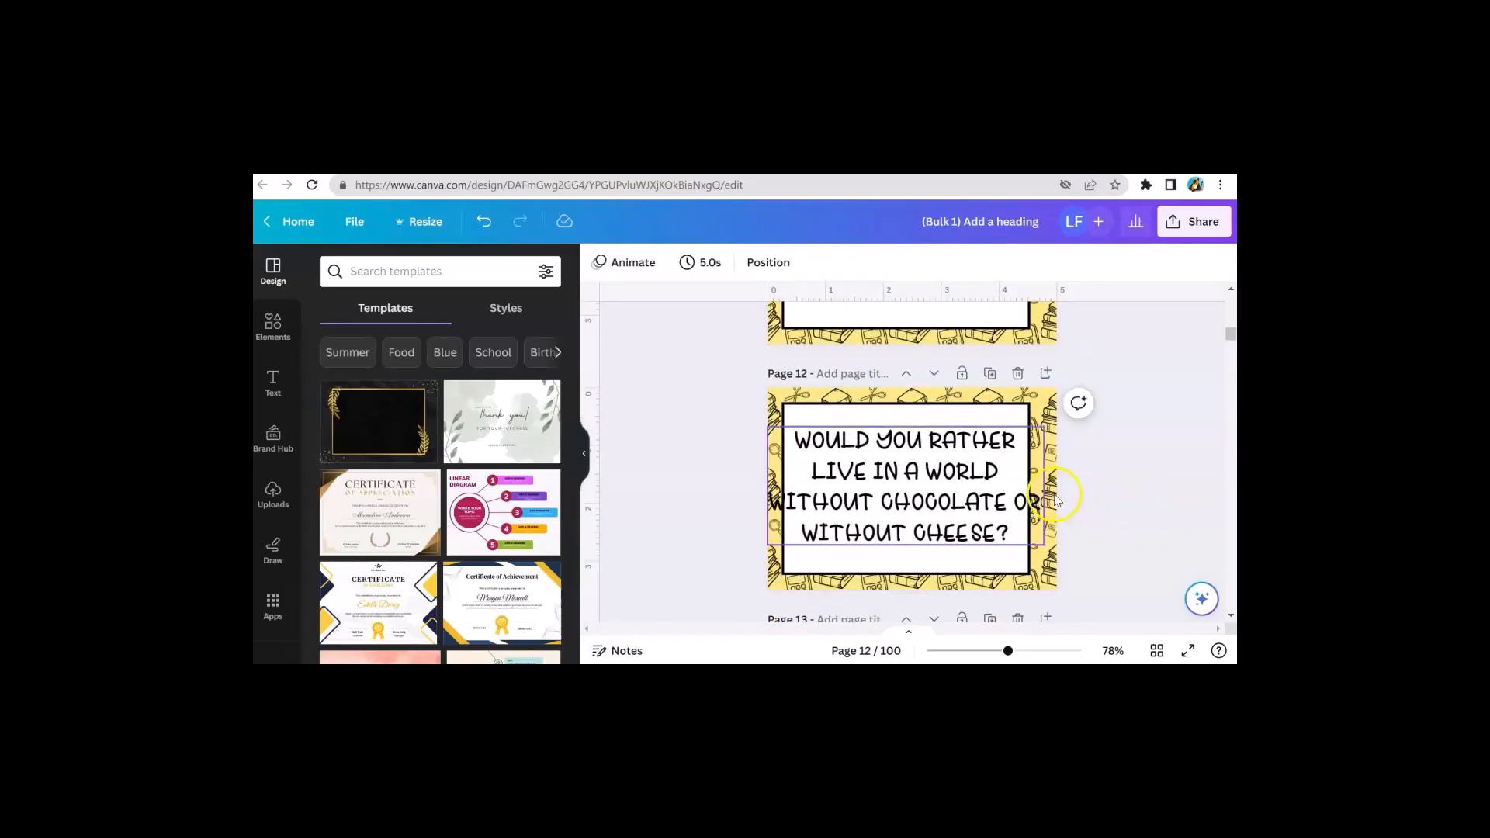
click(914, 497)
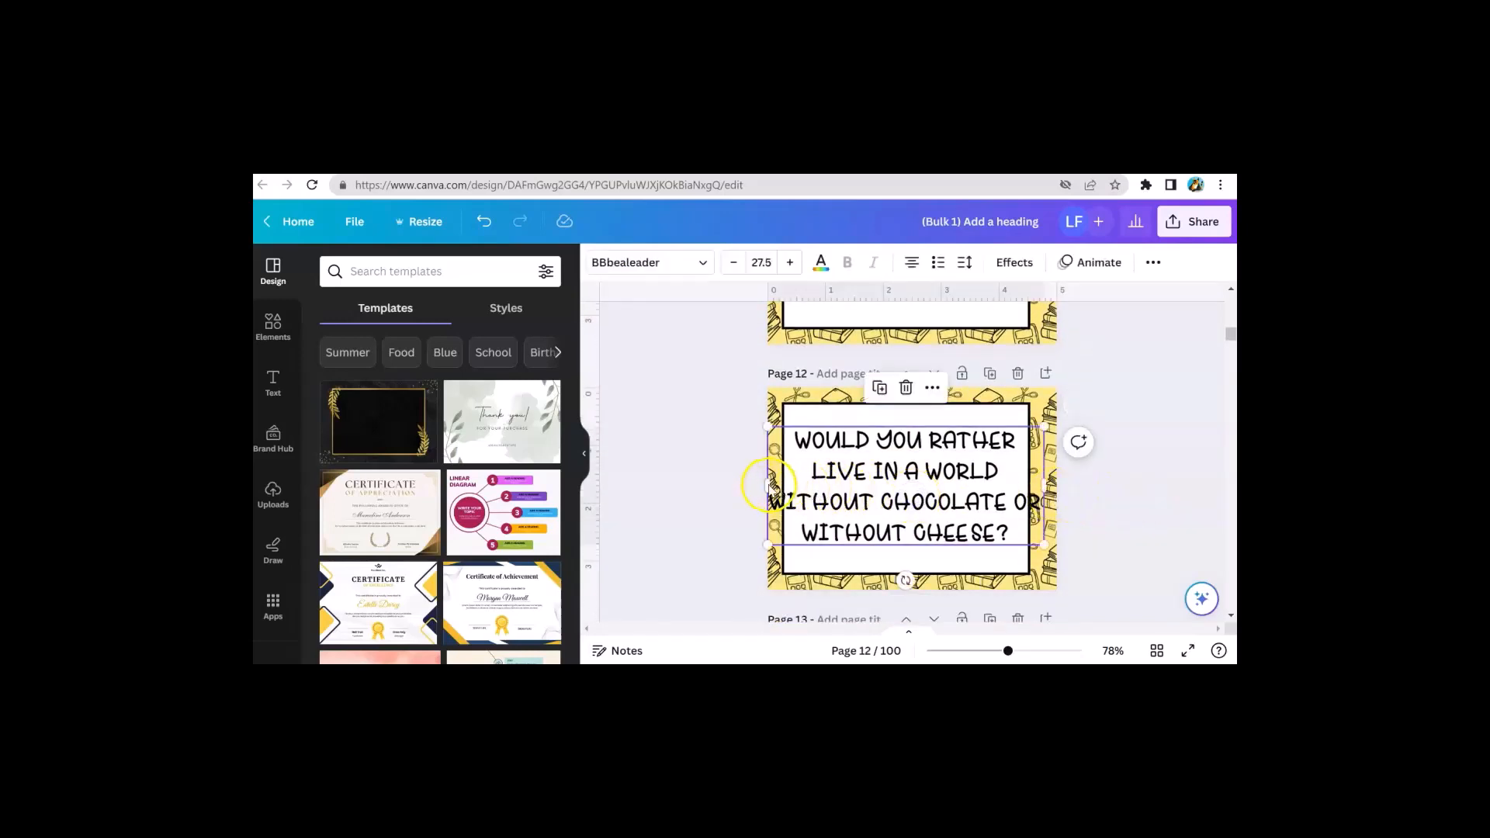
drag(771, 485, 792, 485)
drag(1043, 485, 1017, 482)
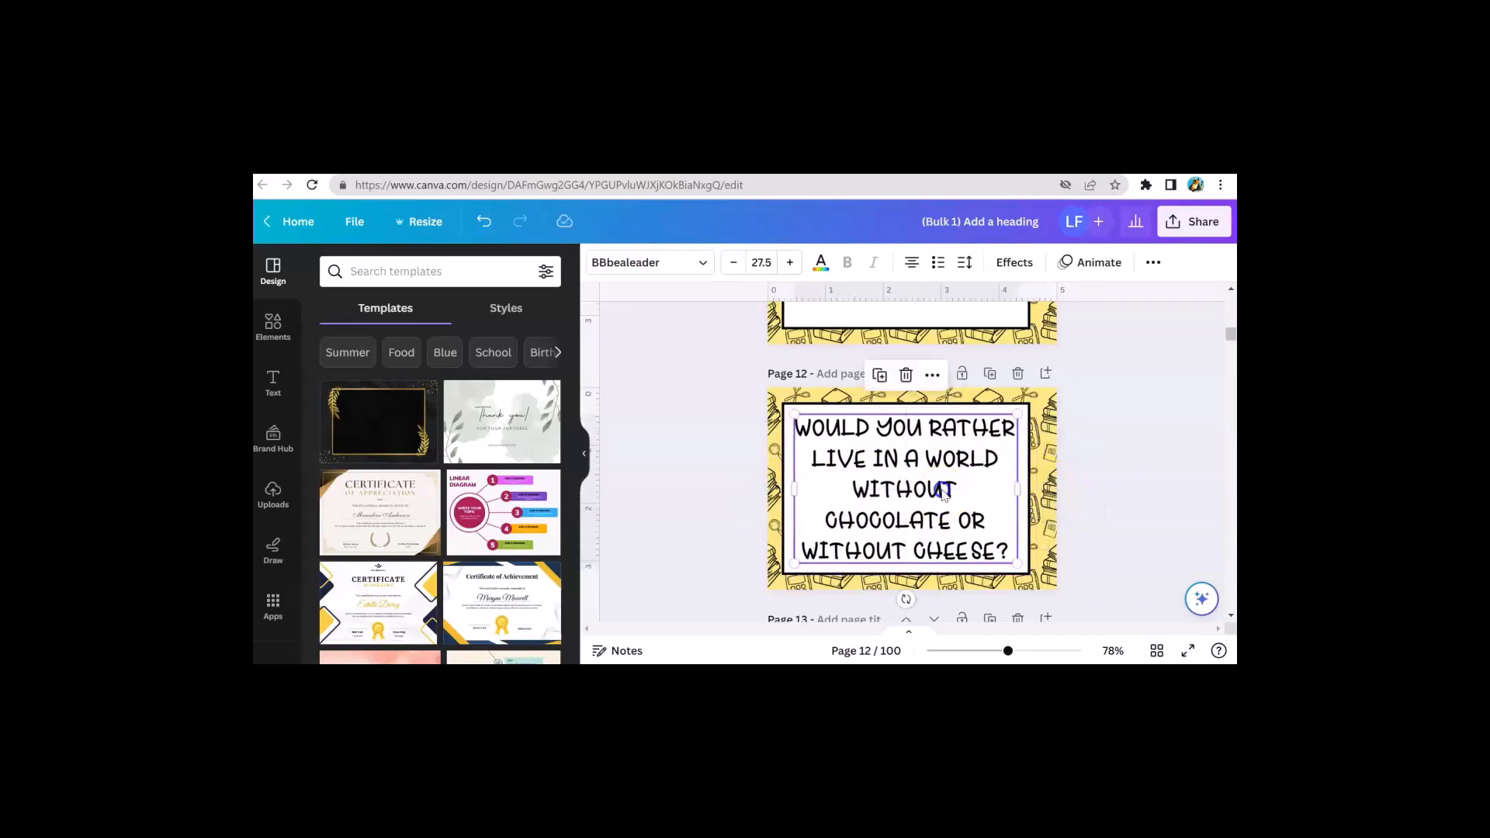
On page 13, narrow the question text box from both sides and nudge it slightly up
scroll(1094, 501, down, 3)
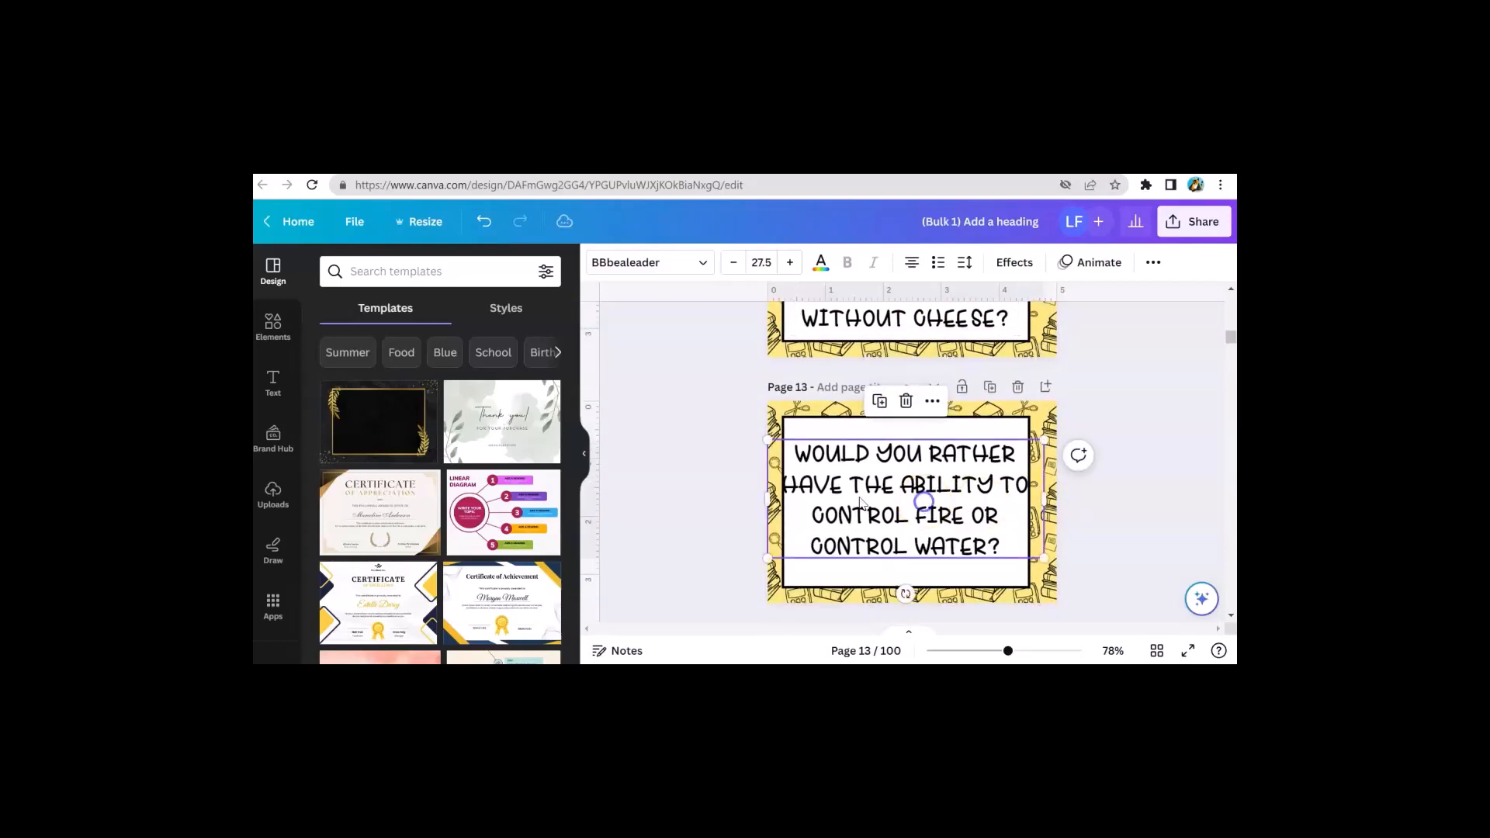
click(795, 509)
drag(768, 499, 787, 501)
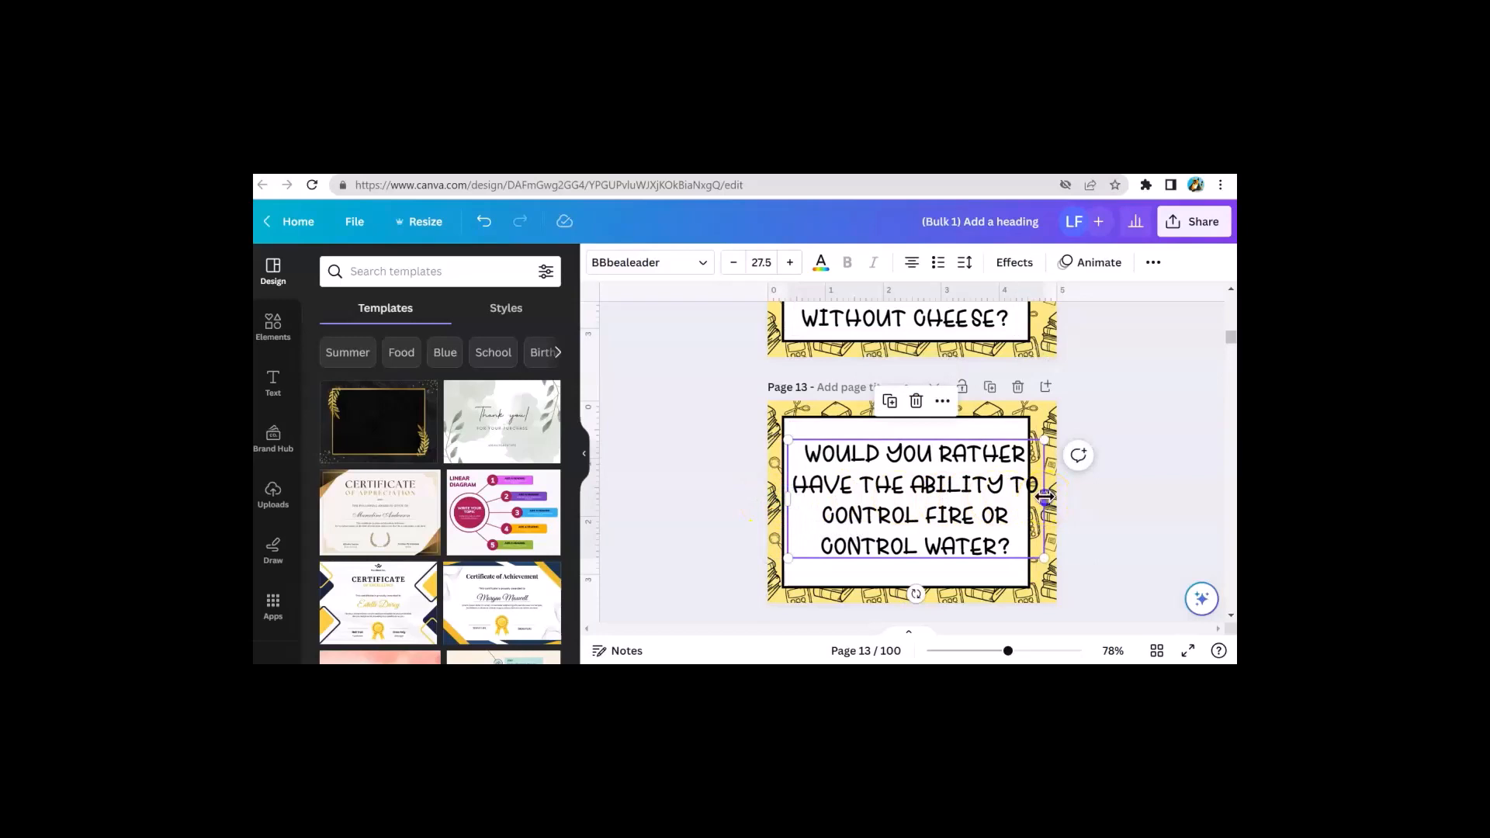
drag(1044, 499, 1023, 495)
drag(912, 520, 913, 516)
scroll(1059, 497, up, 2)
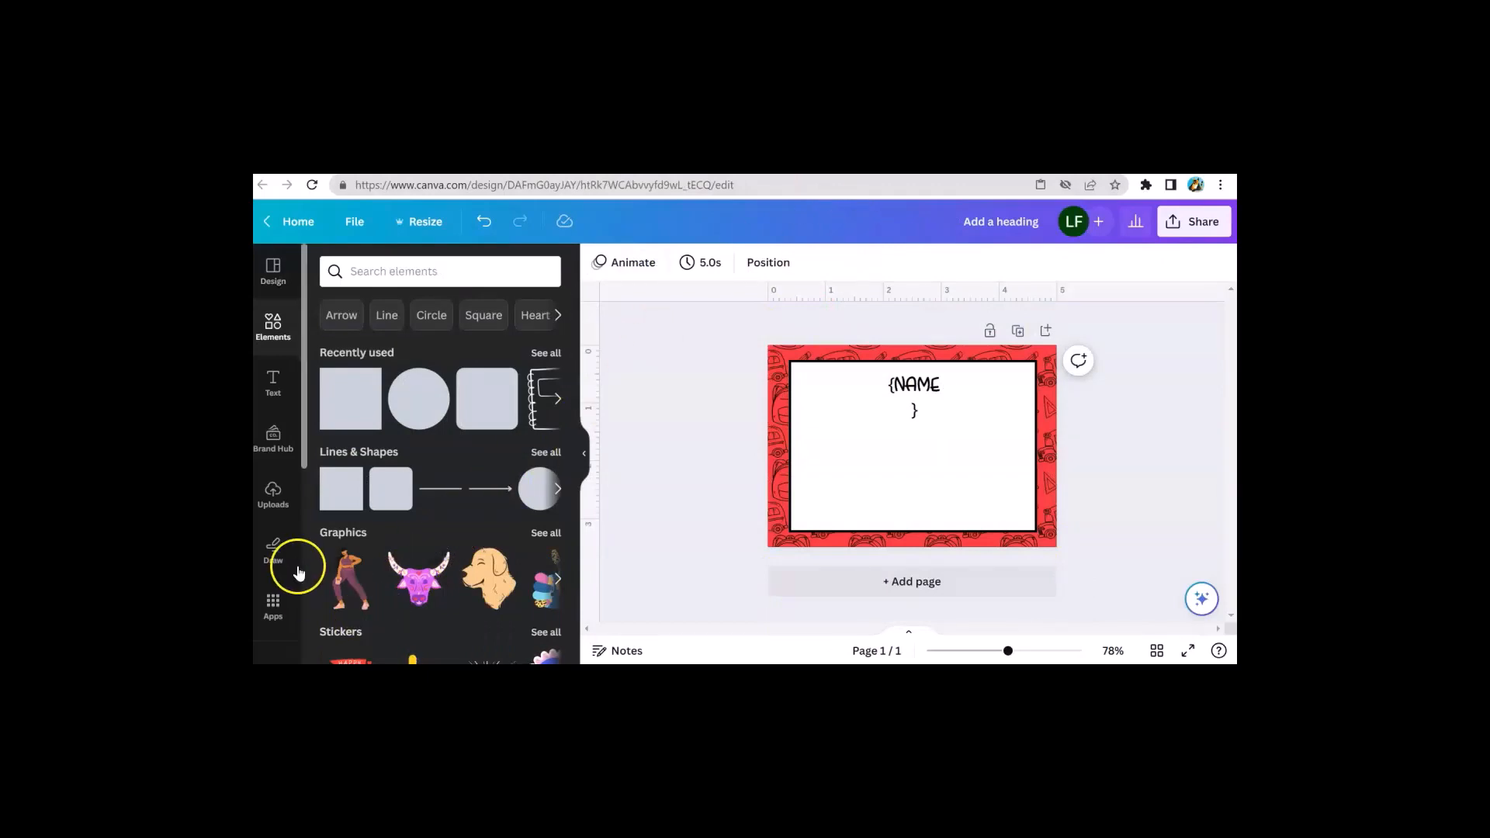
On the red {NAME} card design, open the Bulk create panel
scroll(293, 573, down, 4)
scroll(293, 573, down, 1)
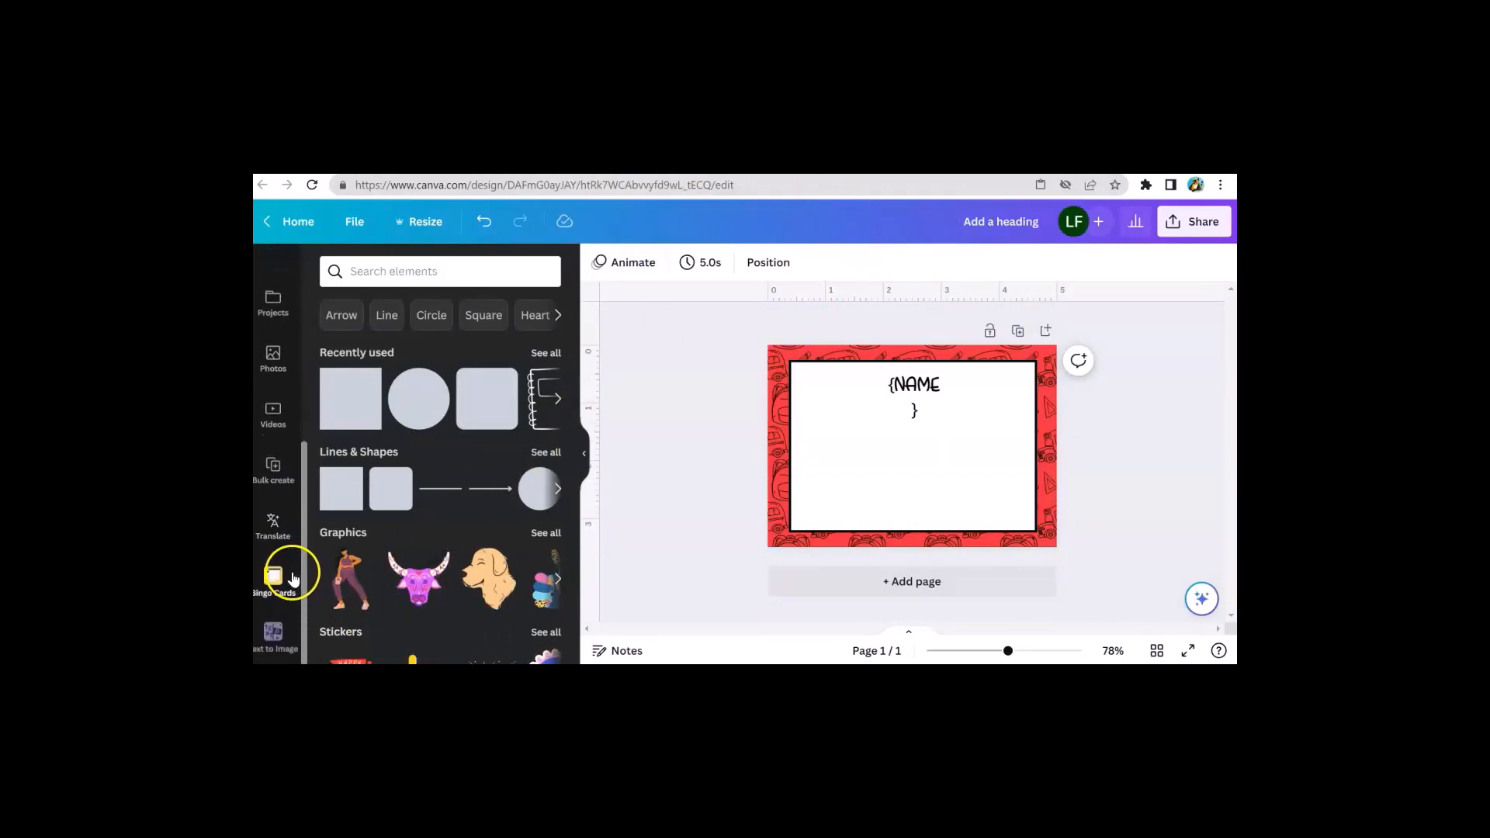
click(273, 475)
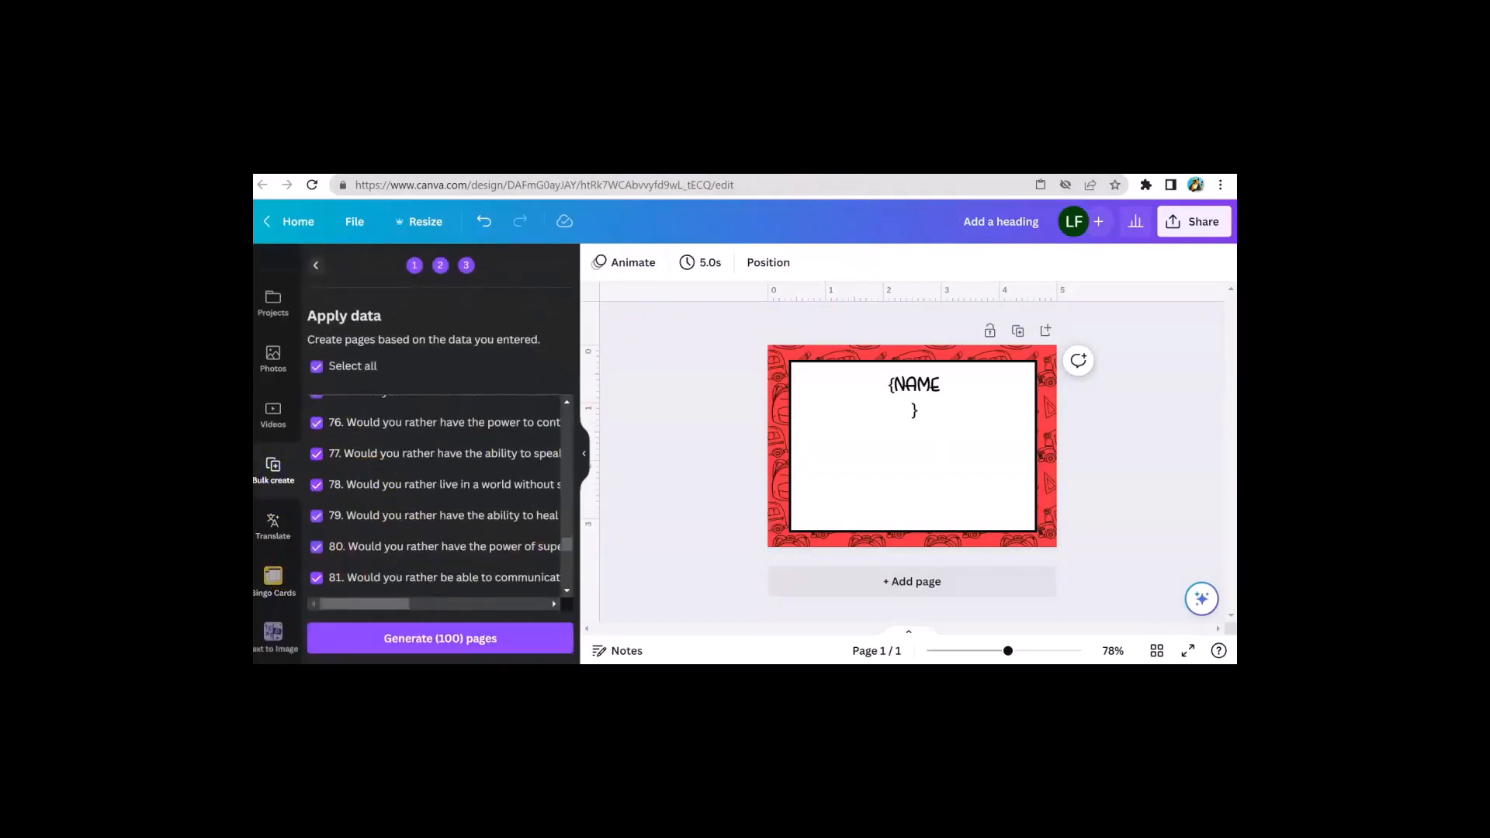
Switch to Word, scroll through the question list, and close the document without saving
key(alt+Tab)
scroll(496, 419, down, 5)
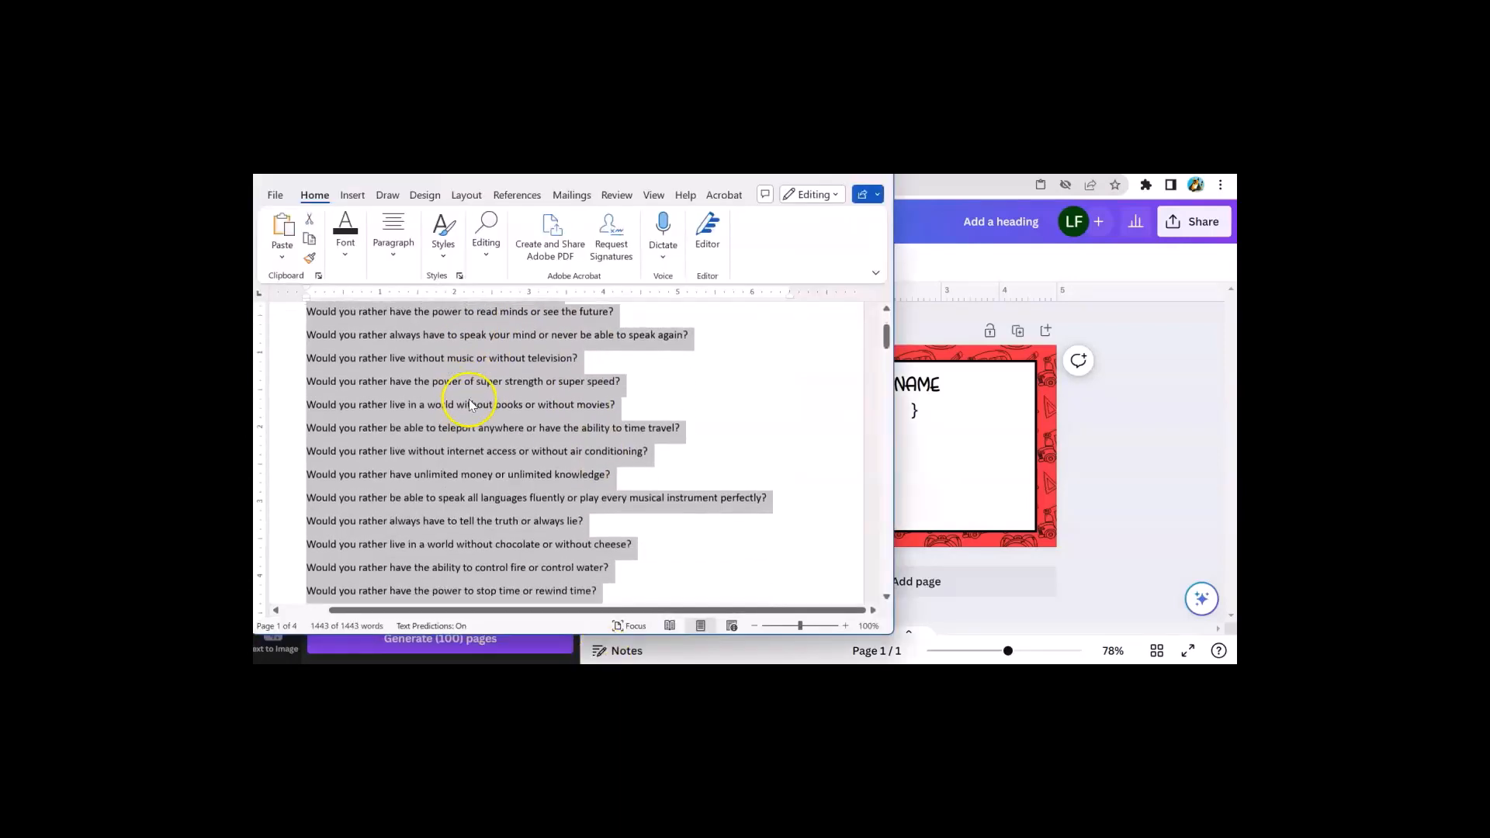
scroll(478, 458, down, 6)
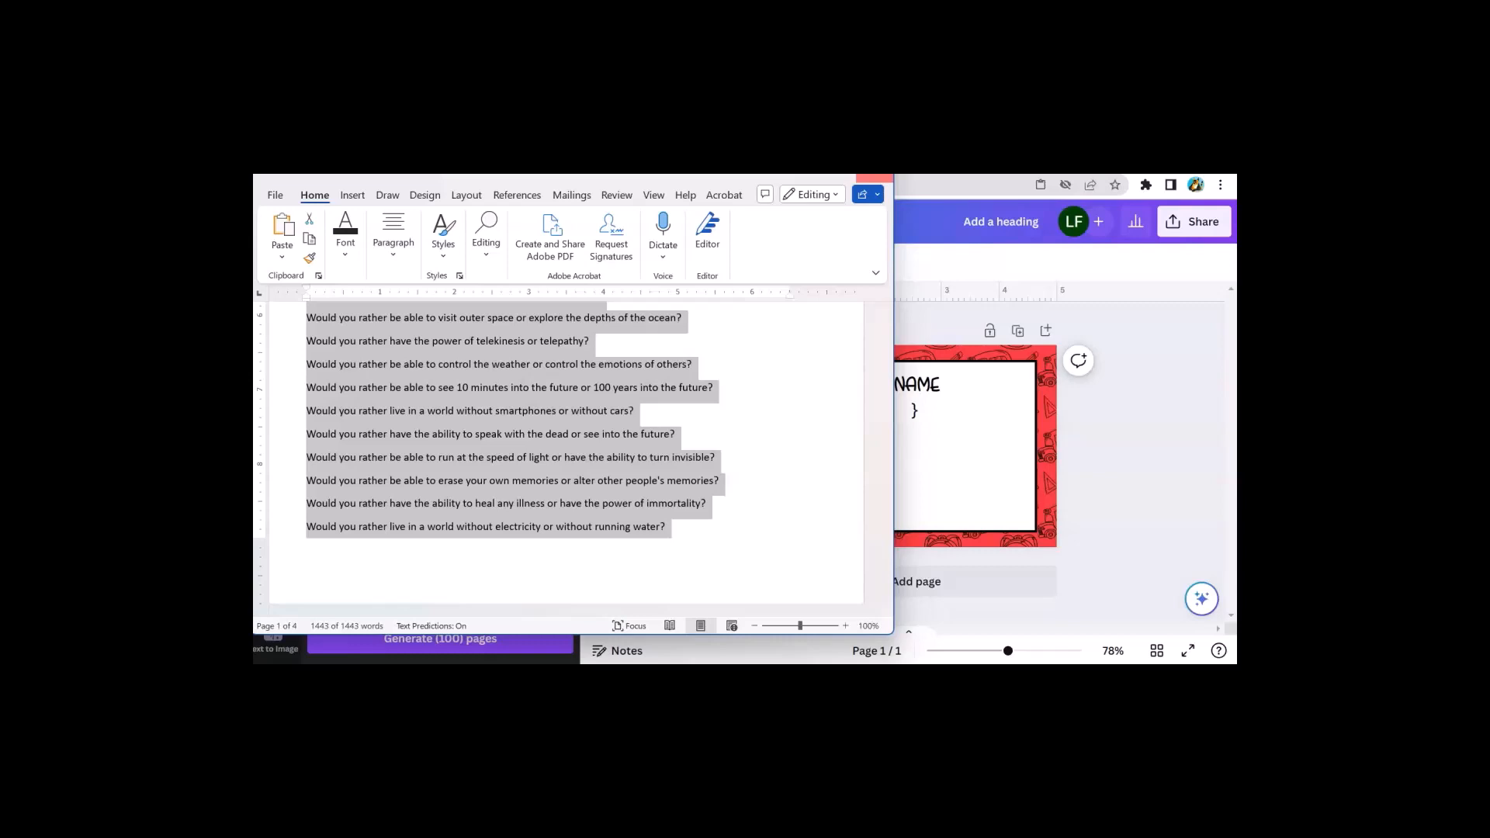
click(874, 178)
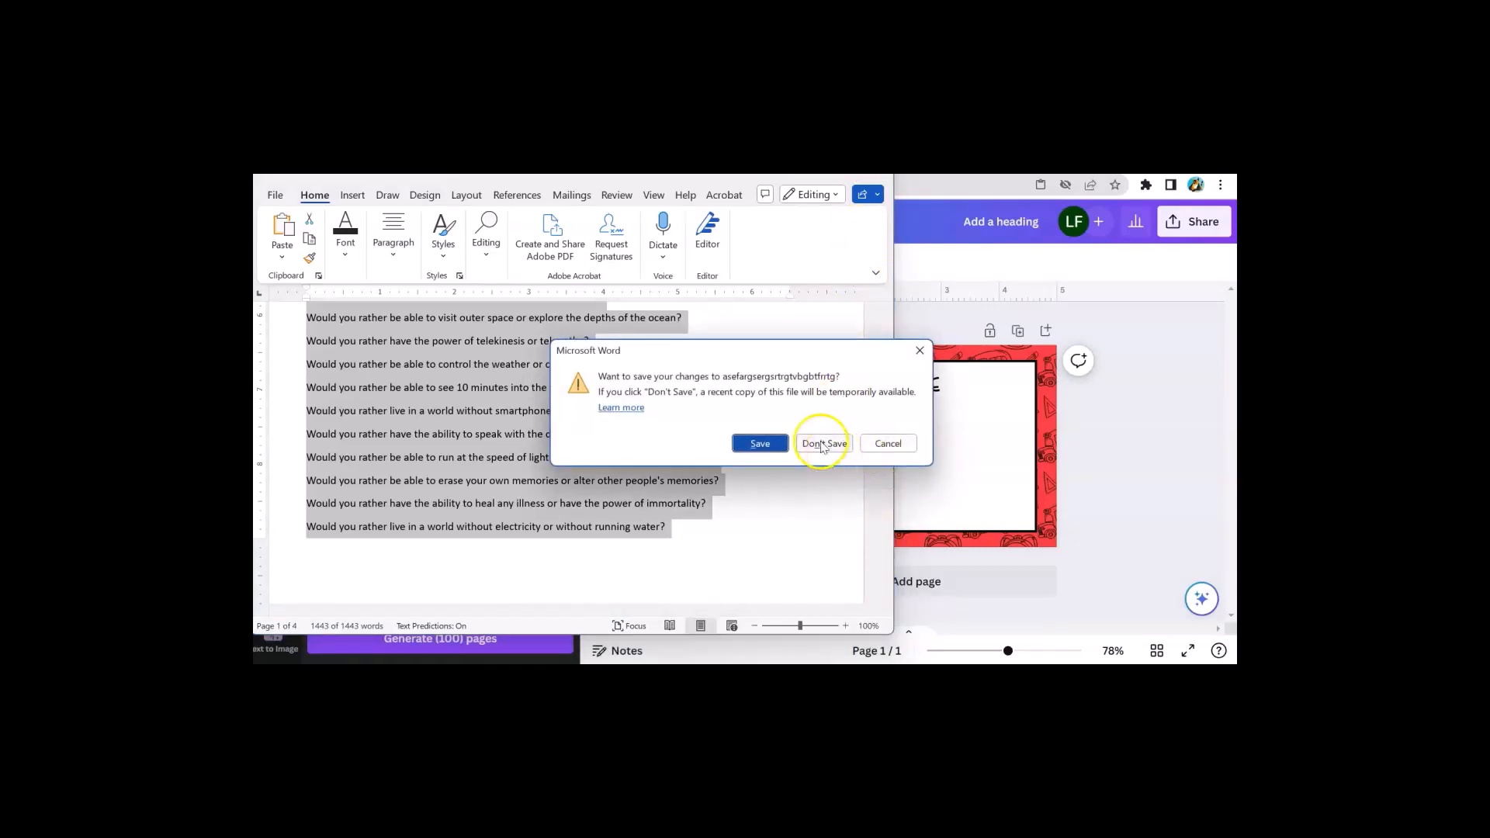
click(823, 444)
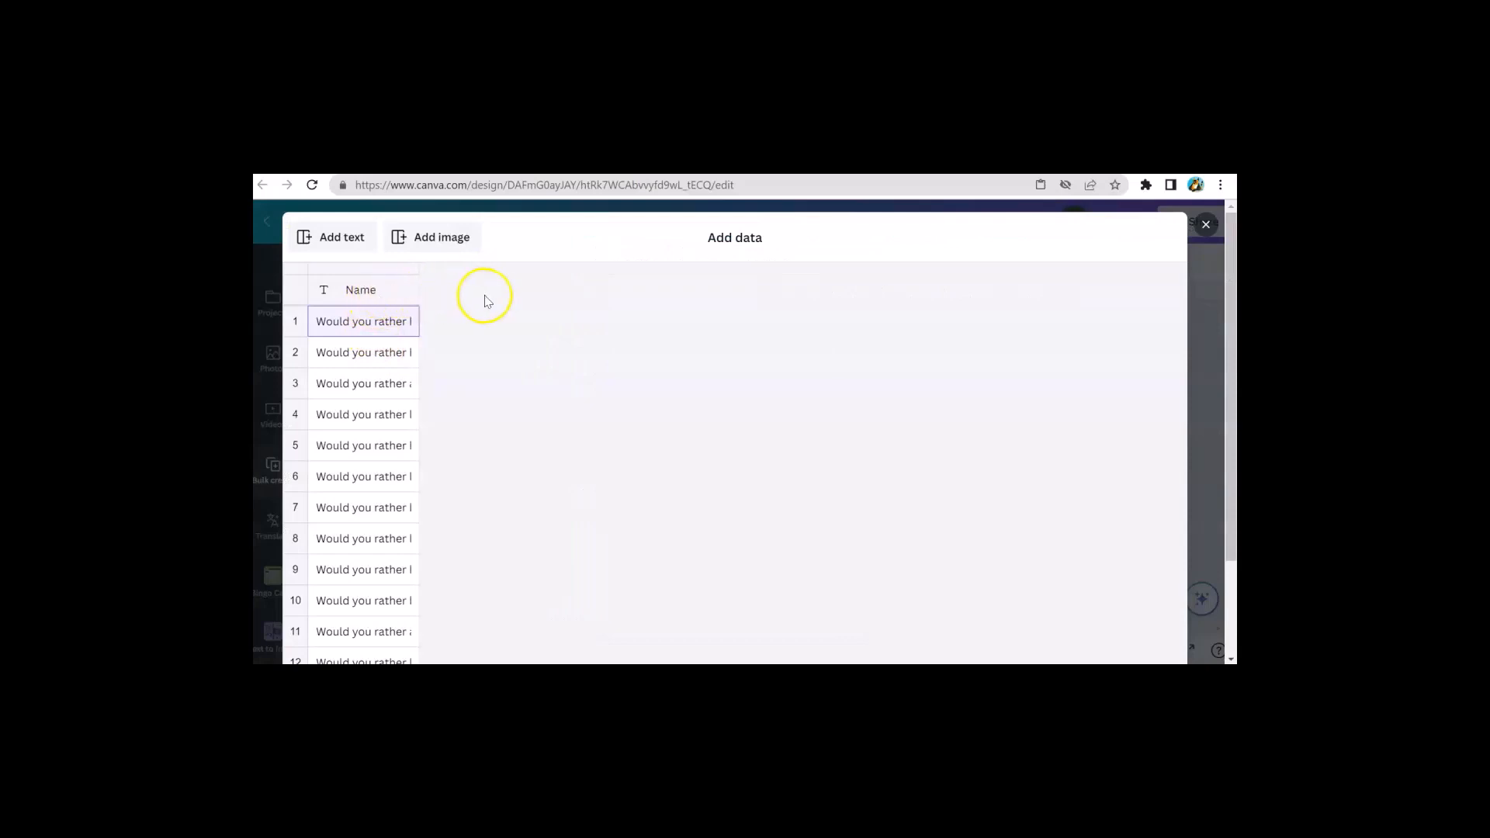
Review the question rows in the bulk-create data table, close it, and continue to applying the data
right_click(442, 295)
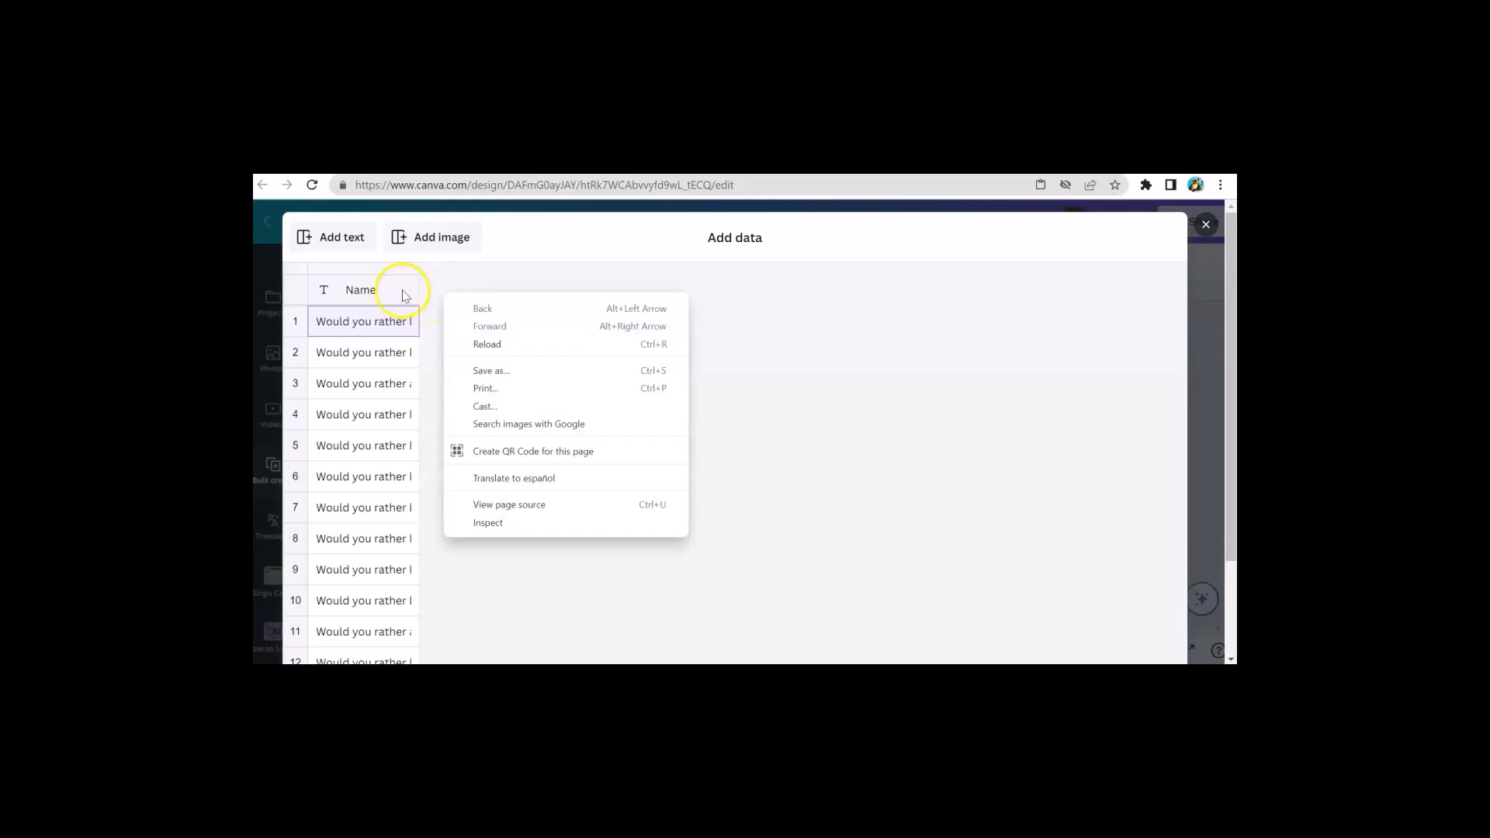
right_click(403, 295)
click(475, 289)
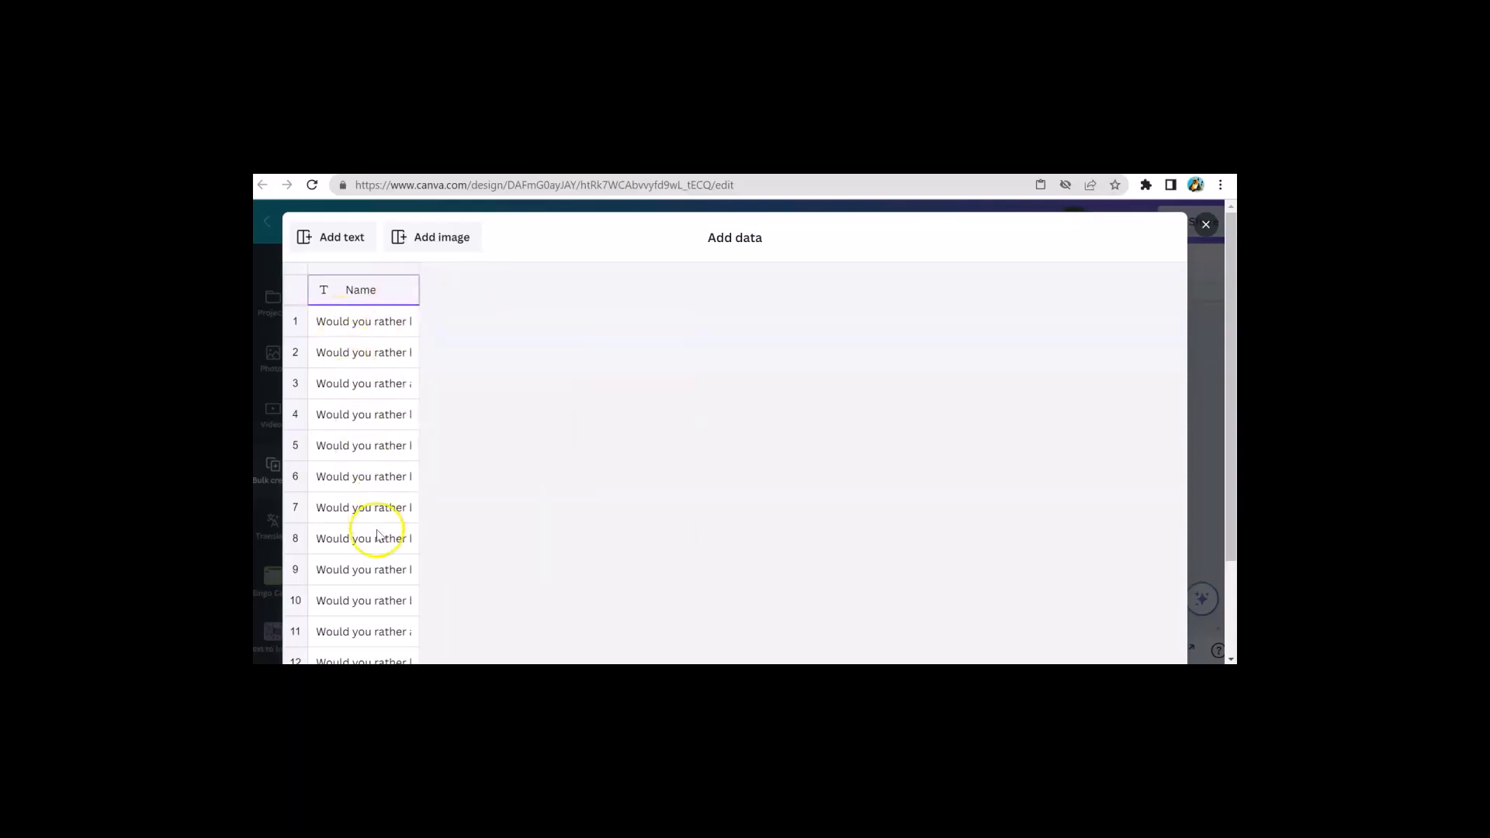
scroll(378, 555, down, 6)
scroll(380, 598, down, 15)
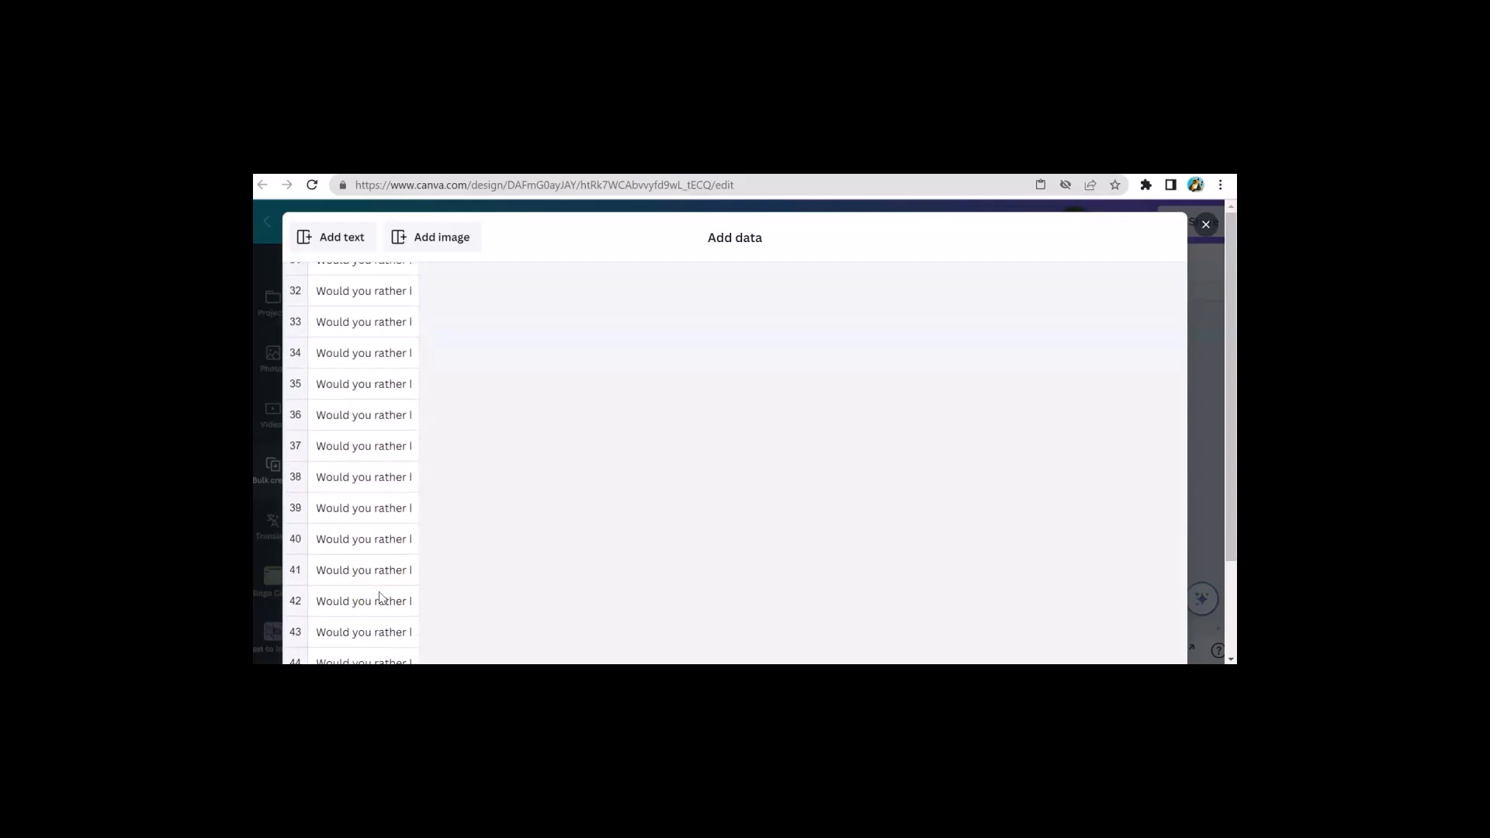
scroll(380, 598, down, 3)
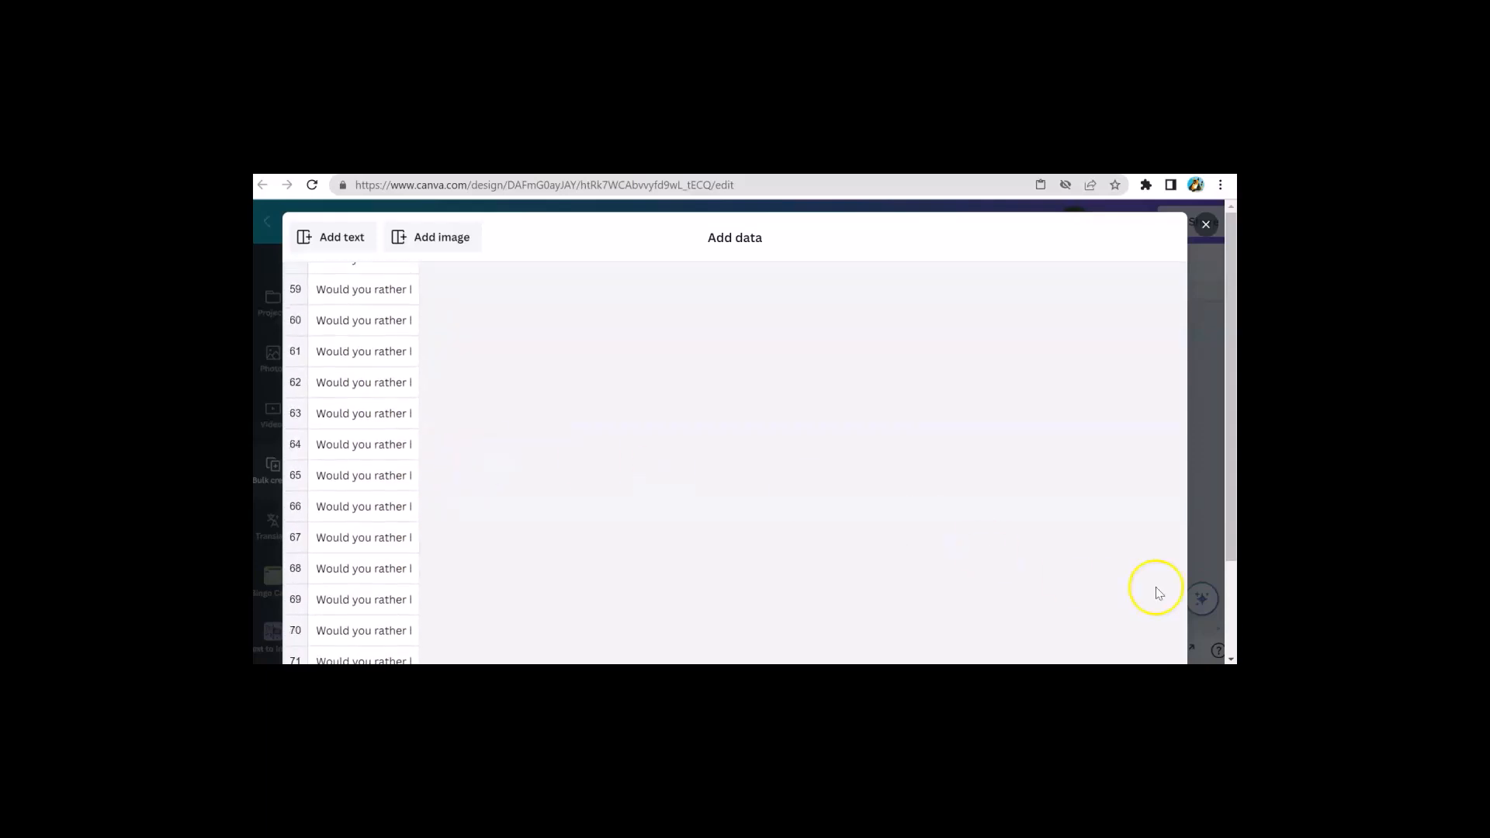
scroll(1209, 615, down, 5)
click(1150, 627)
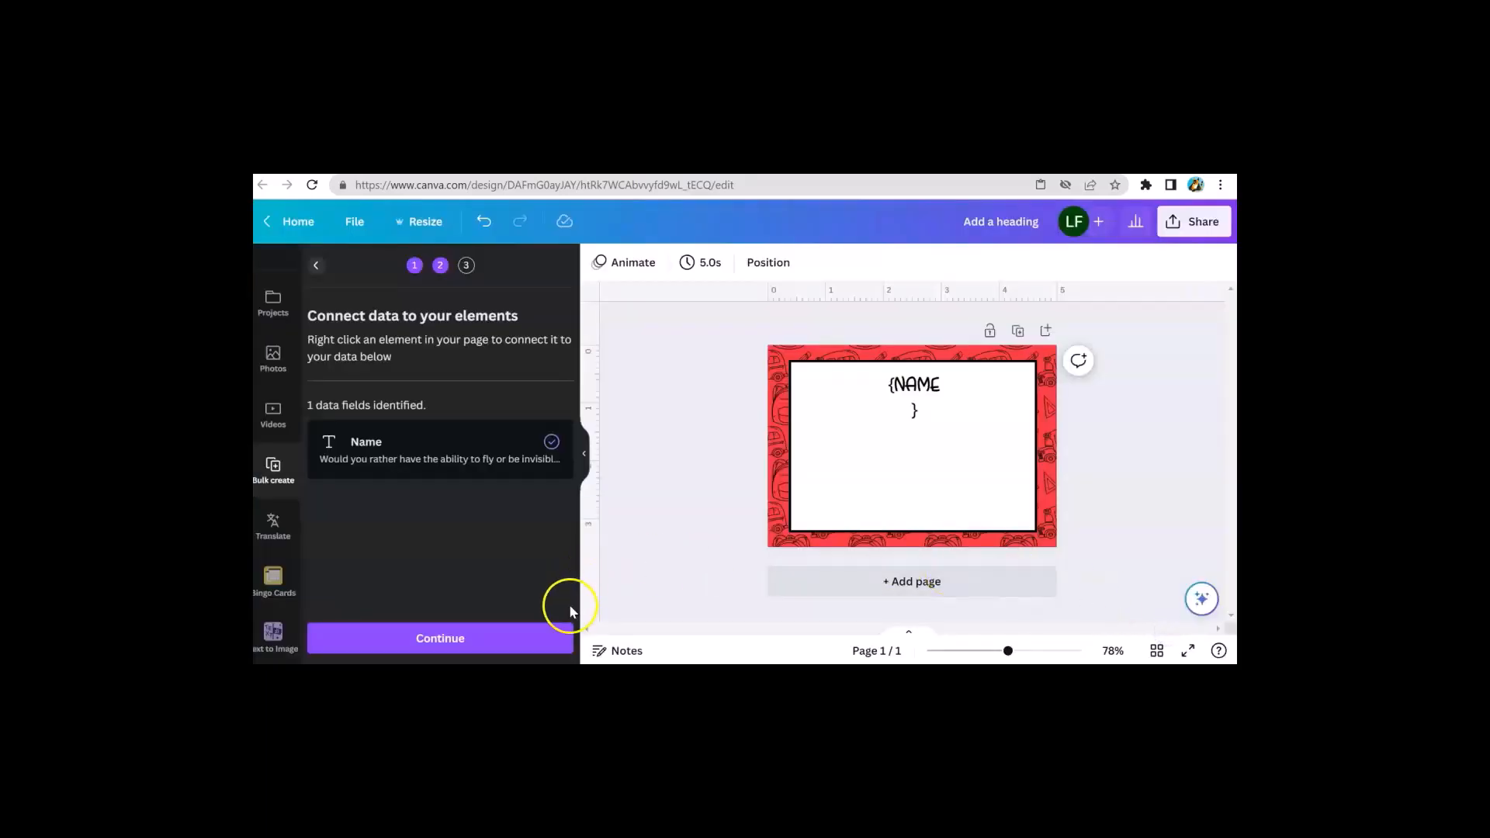
click(441, 640)
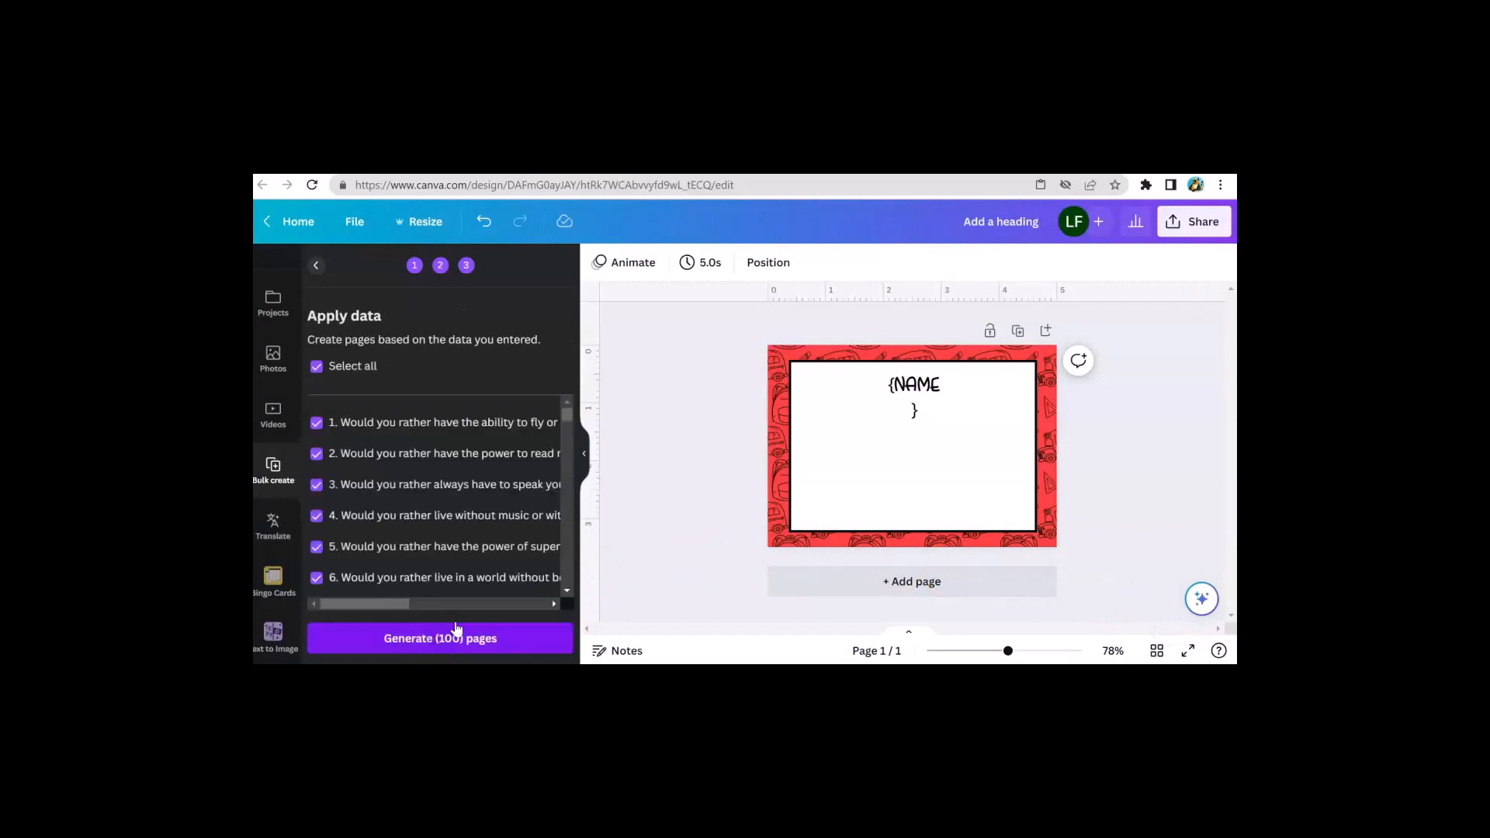
Generate 100 pages from the {NAME} card using all selected question rows
click(925, 392)
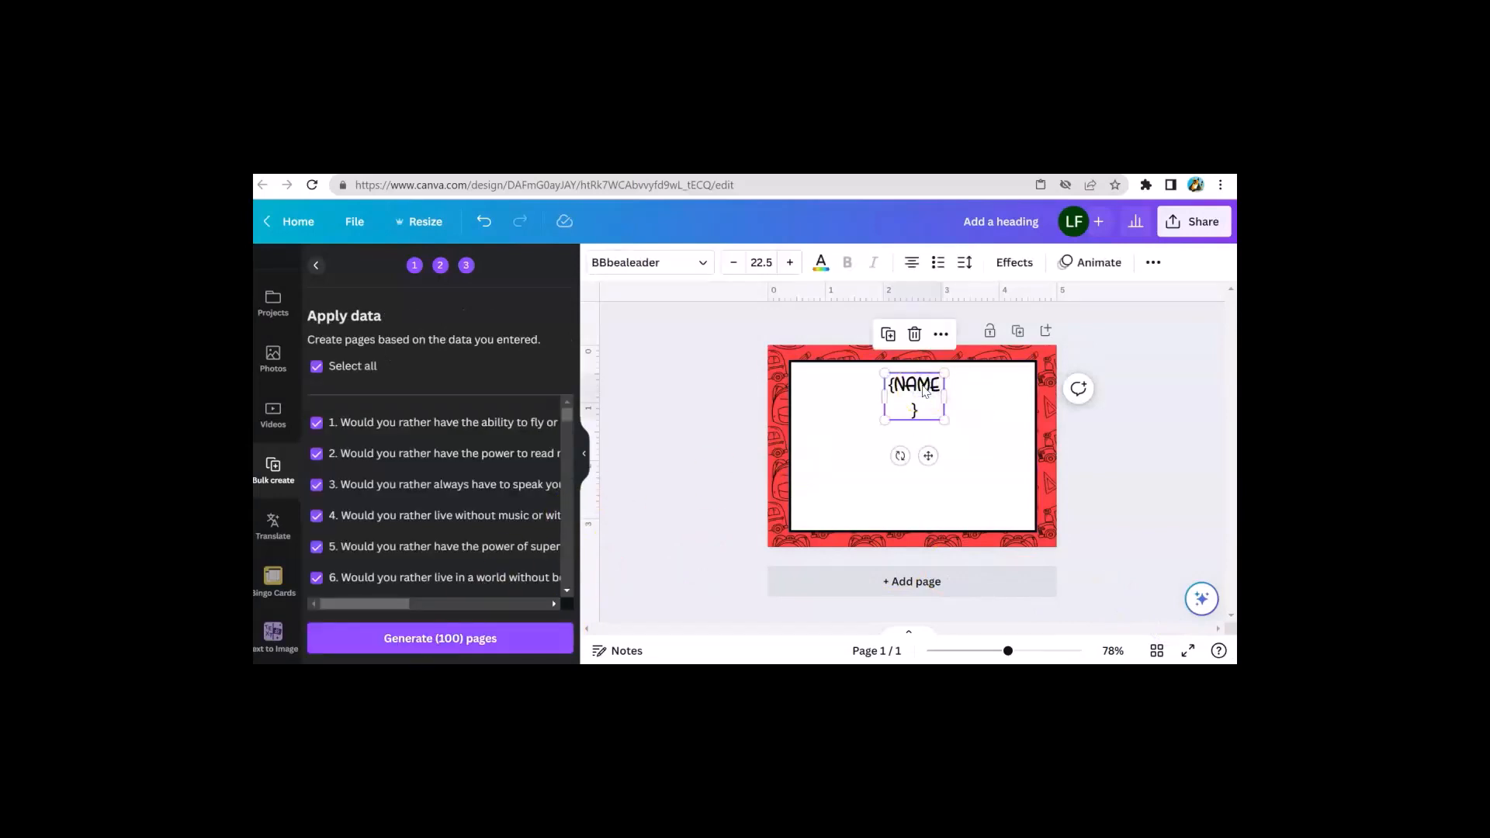
right_click(925, 392)
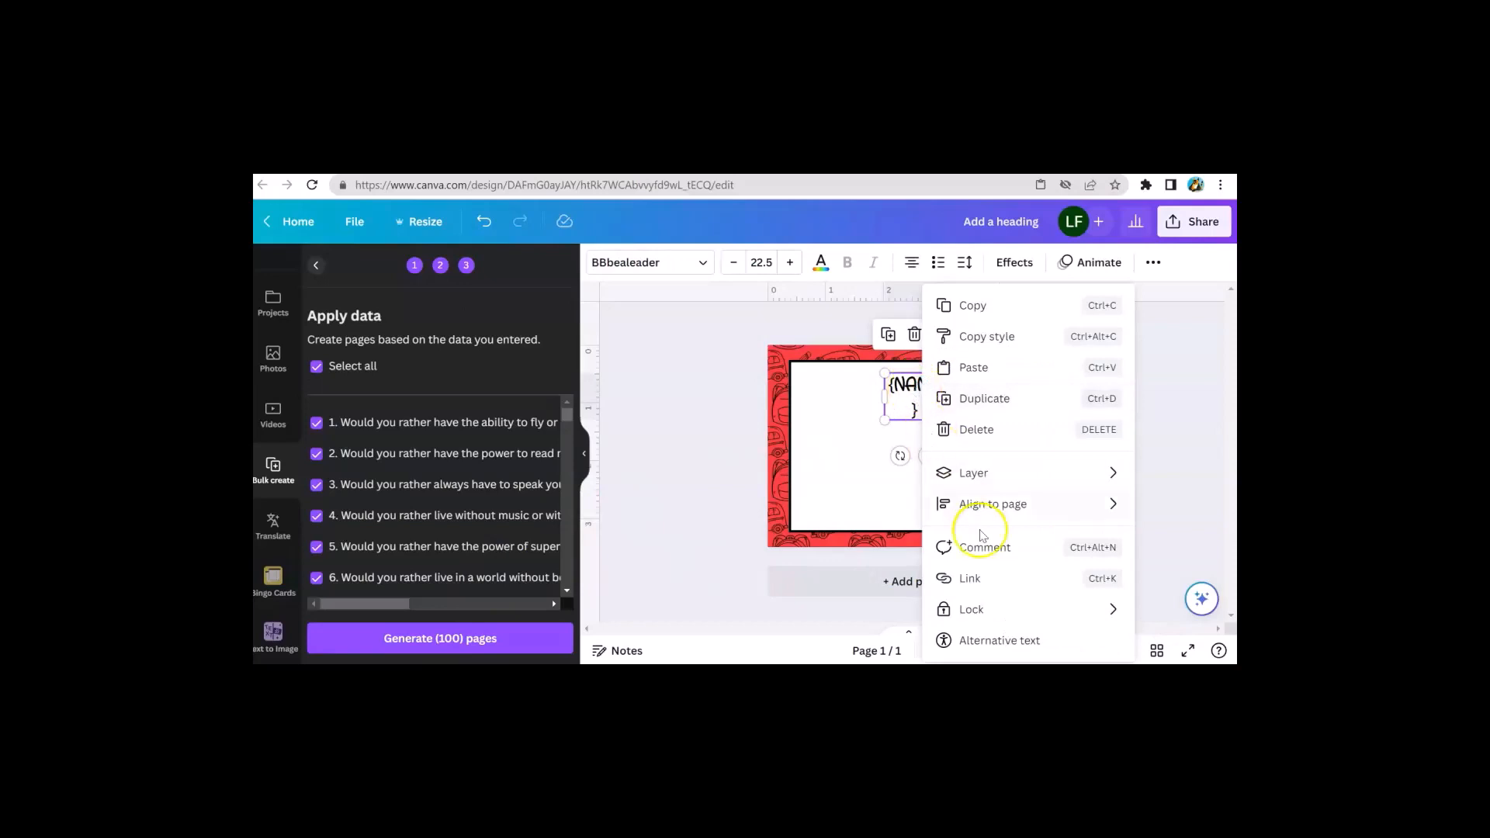
click(885, 436)
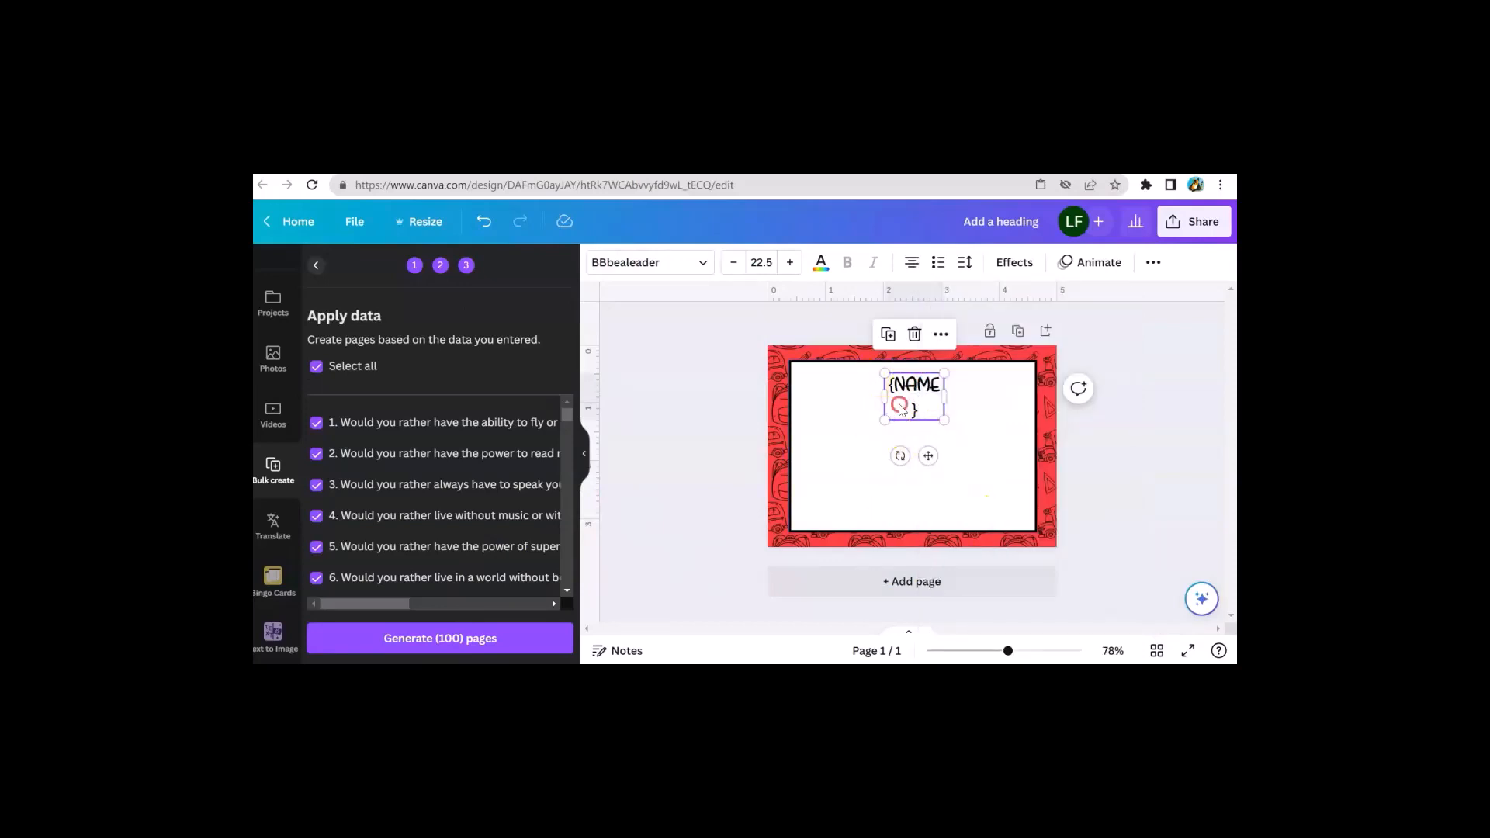
right_click(901, 406)
click(881, 448)
click(906, 402)
click(409, 644)
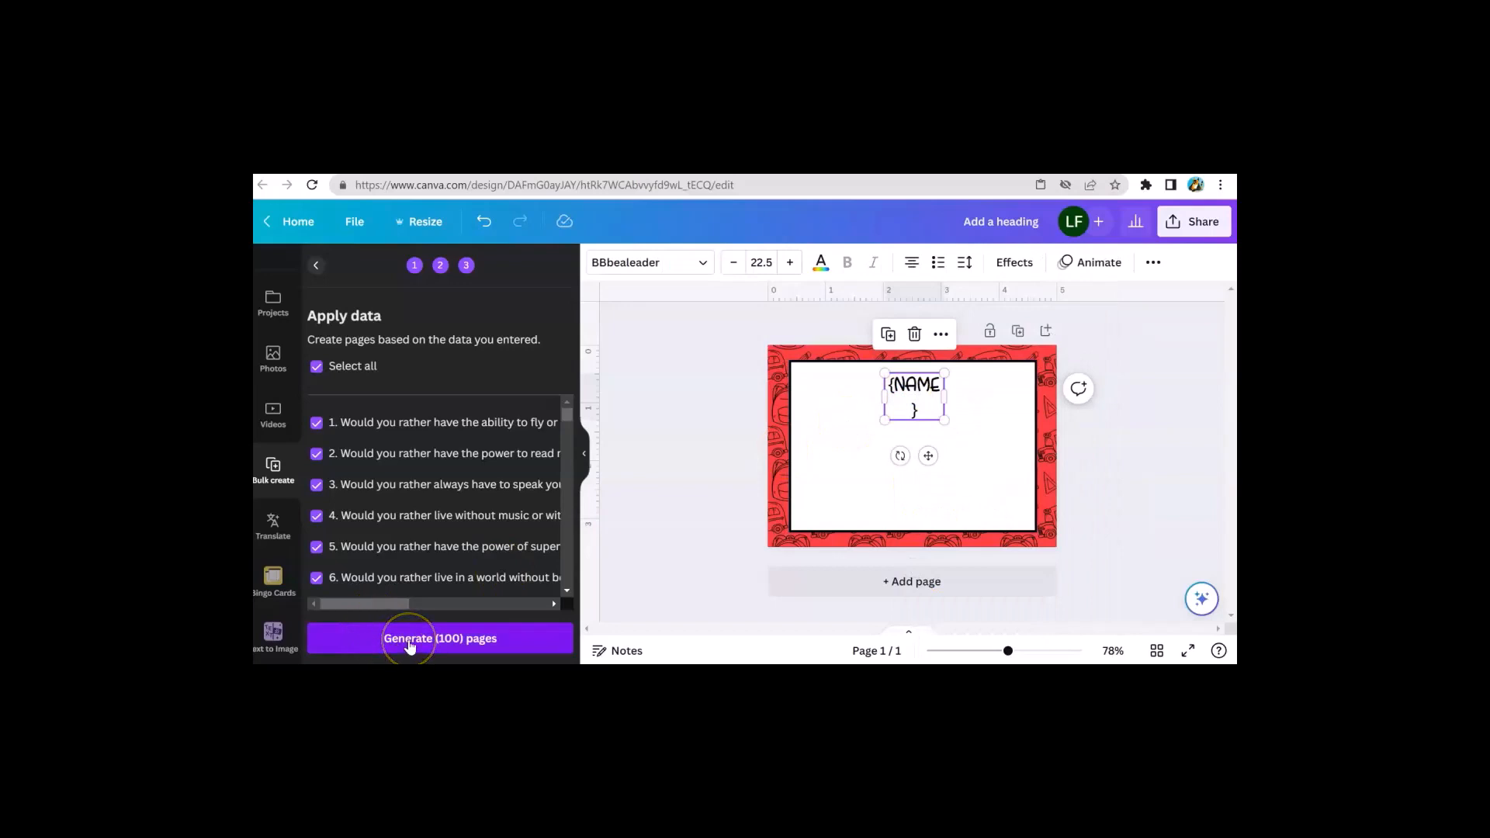
click(409, 643)
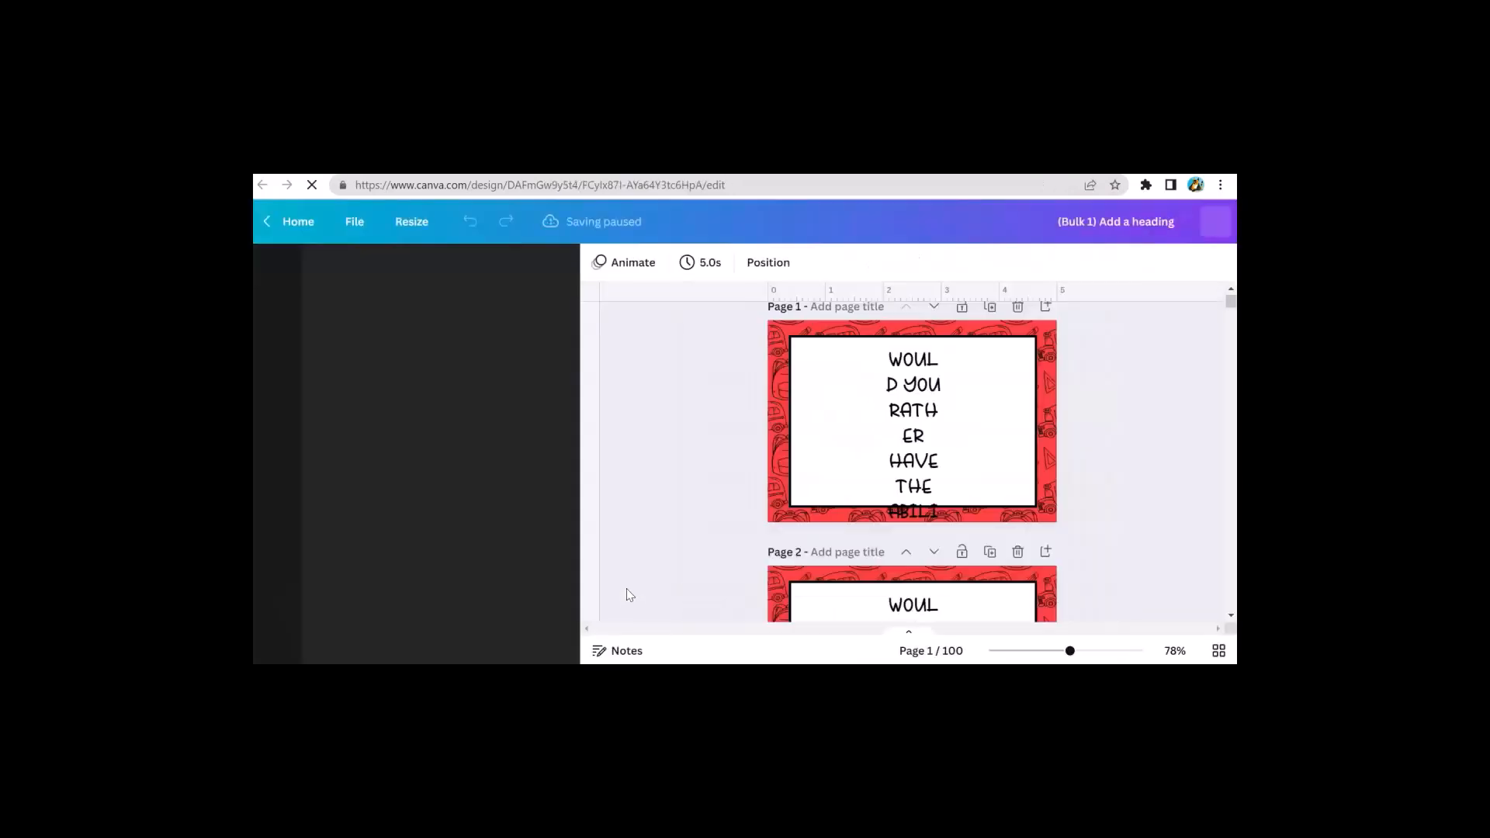
On page 1, widen the question text box on both sides and move it down inside the white frame
click(892, 444)
drag(884, 493, 807, 483)
drag(952, 402, 993, 399)
drag(900, 396, 912, 420)
scroll(912, 434, down, 3)
On page 2, widen the question text box on both sides, reposition it, and set its font size to 24.5
click(911, 466)
drag(883, 549, 807, 523)
drag(944, 436, 995, 436)
drag(911, 415, 919, 432)
click(790, 263)
click(790, 263)
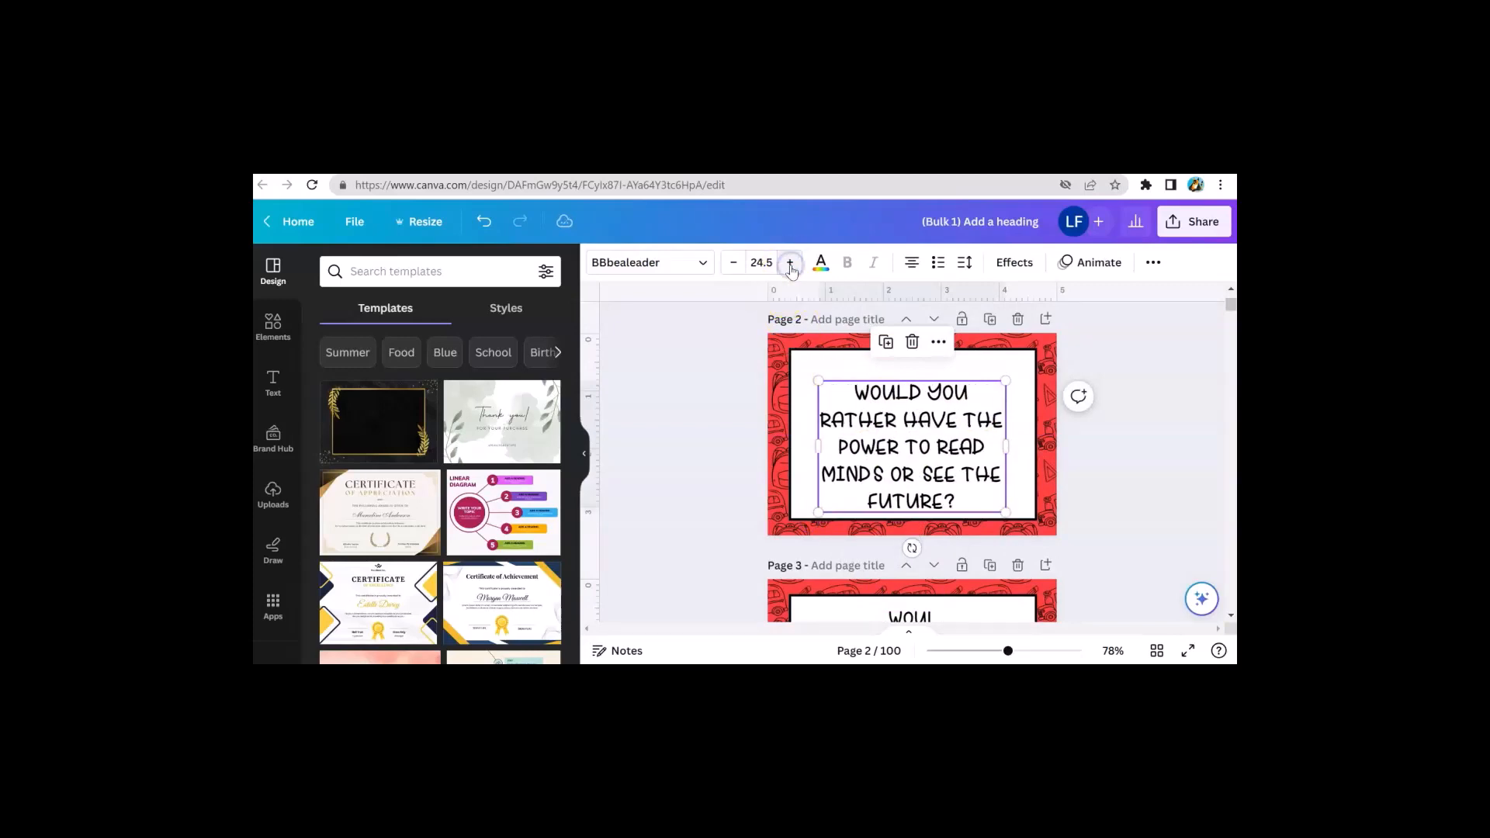
On page 1, increase the question font size to 26.5
scroll(892, 396, up, 3)
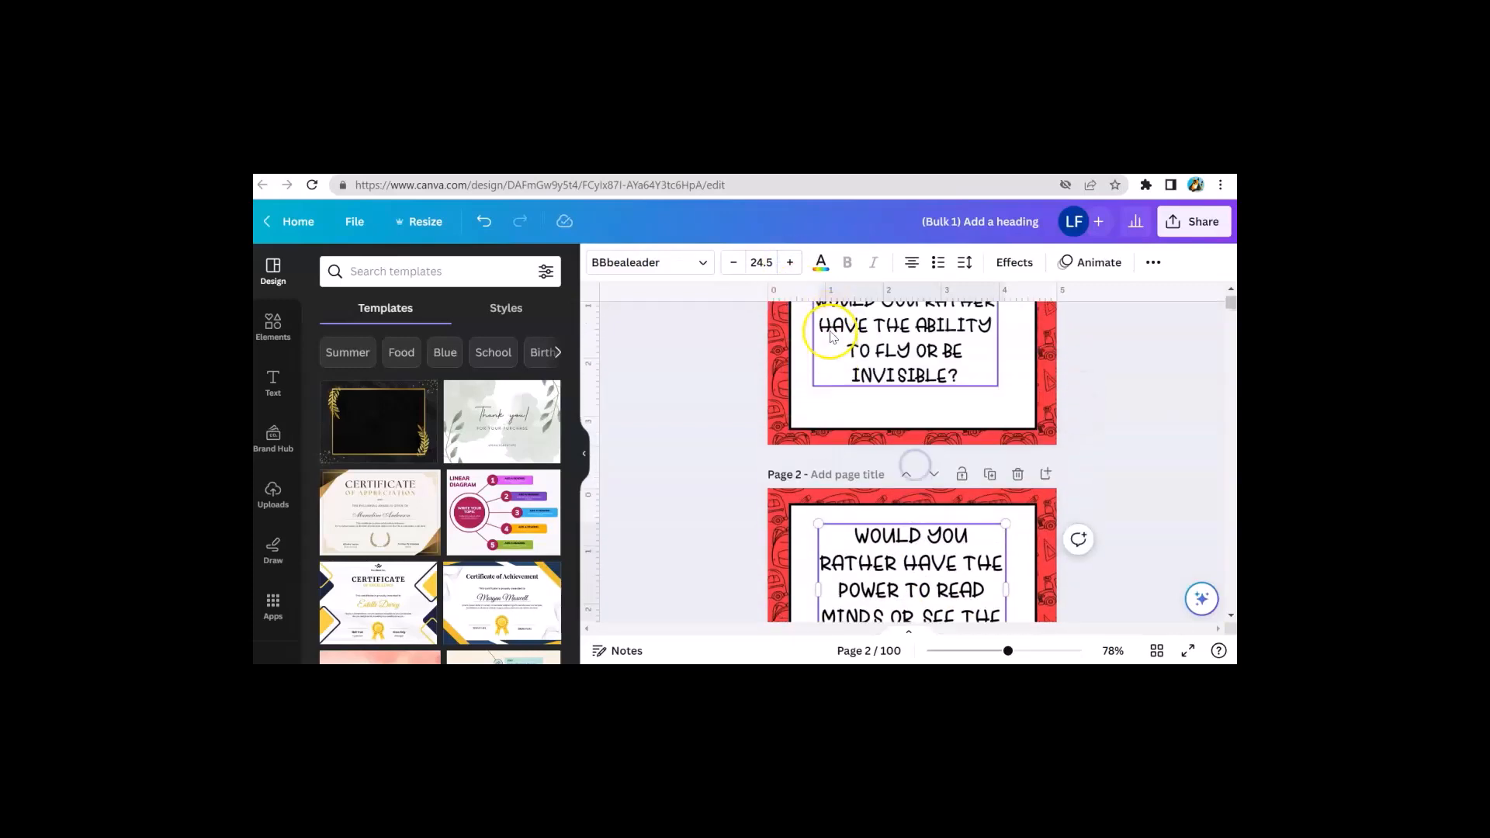
click(899, 388)
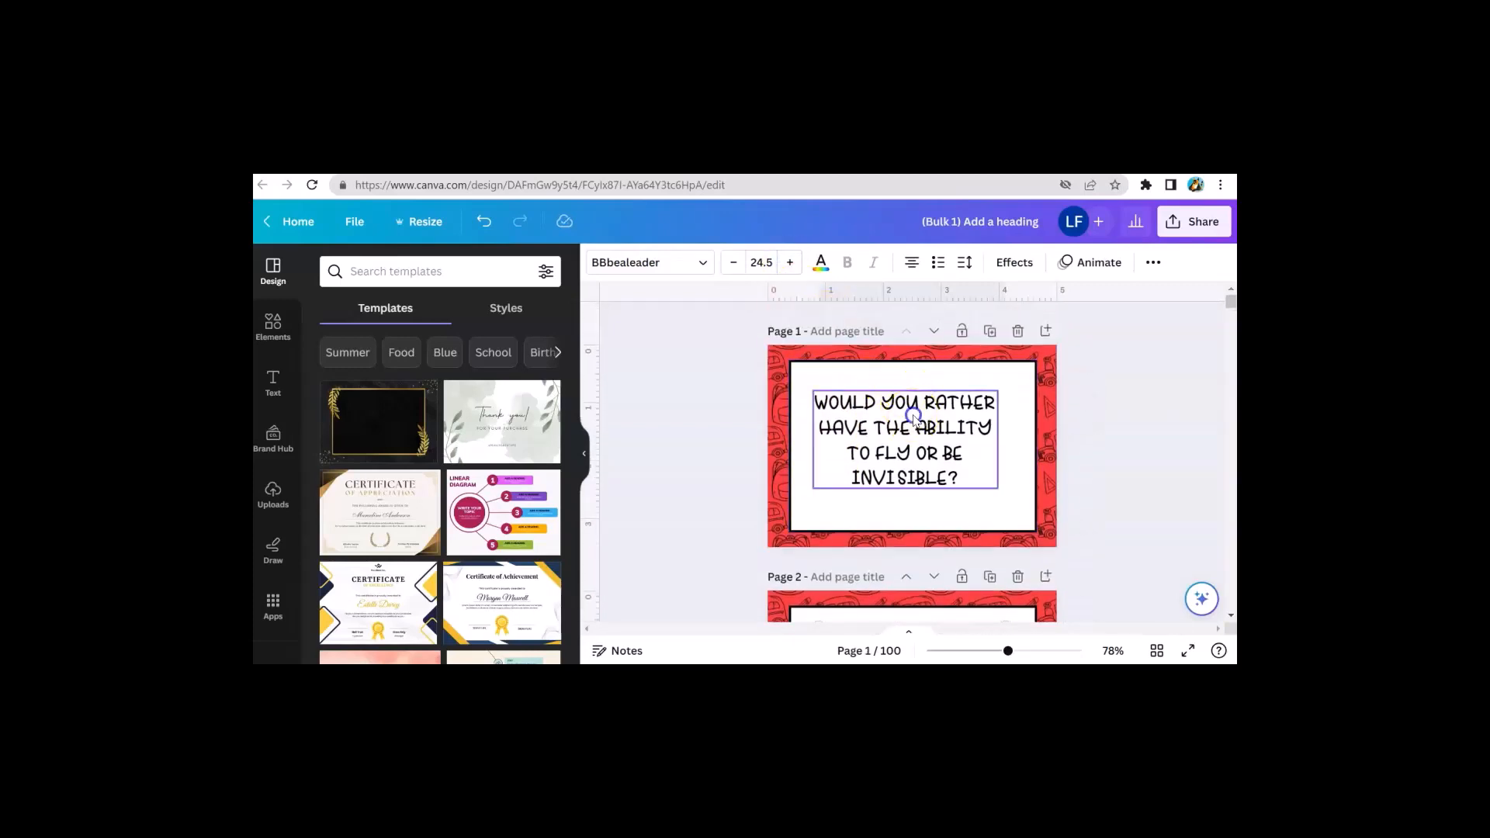
click(792, 263)
click(791, 263)
click(792, 263)
click(792, 262)
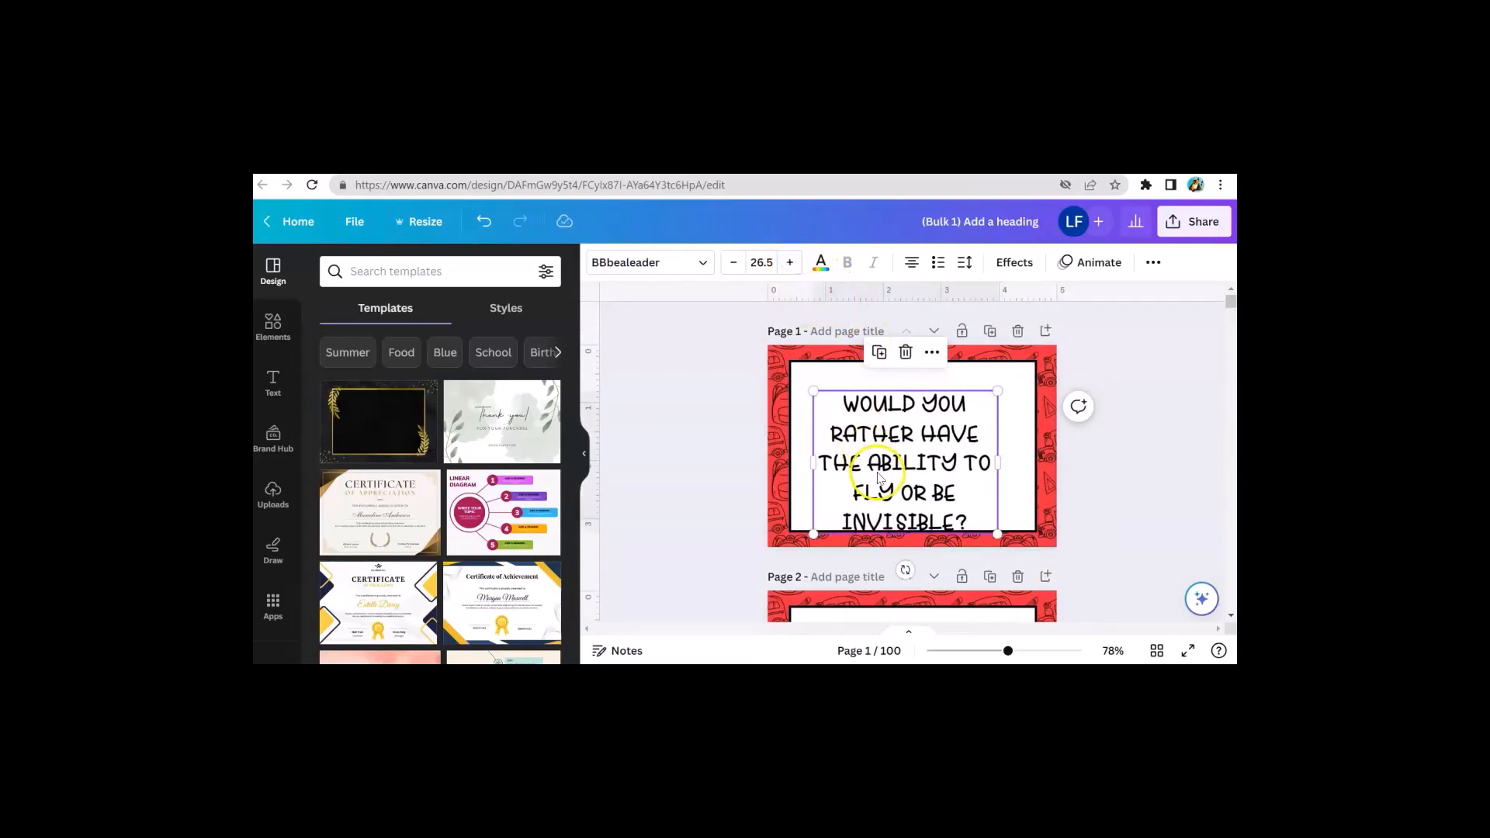
On page 3, widen the question text box, mostly toward the left side of the frame
scroll(884, 482, down, 3)
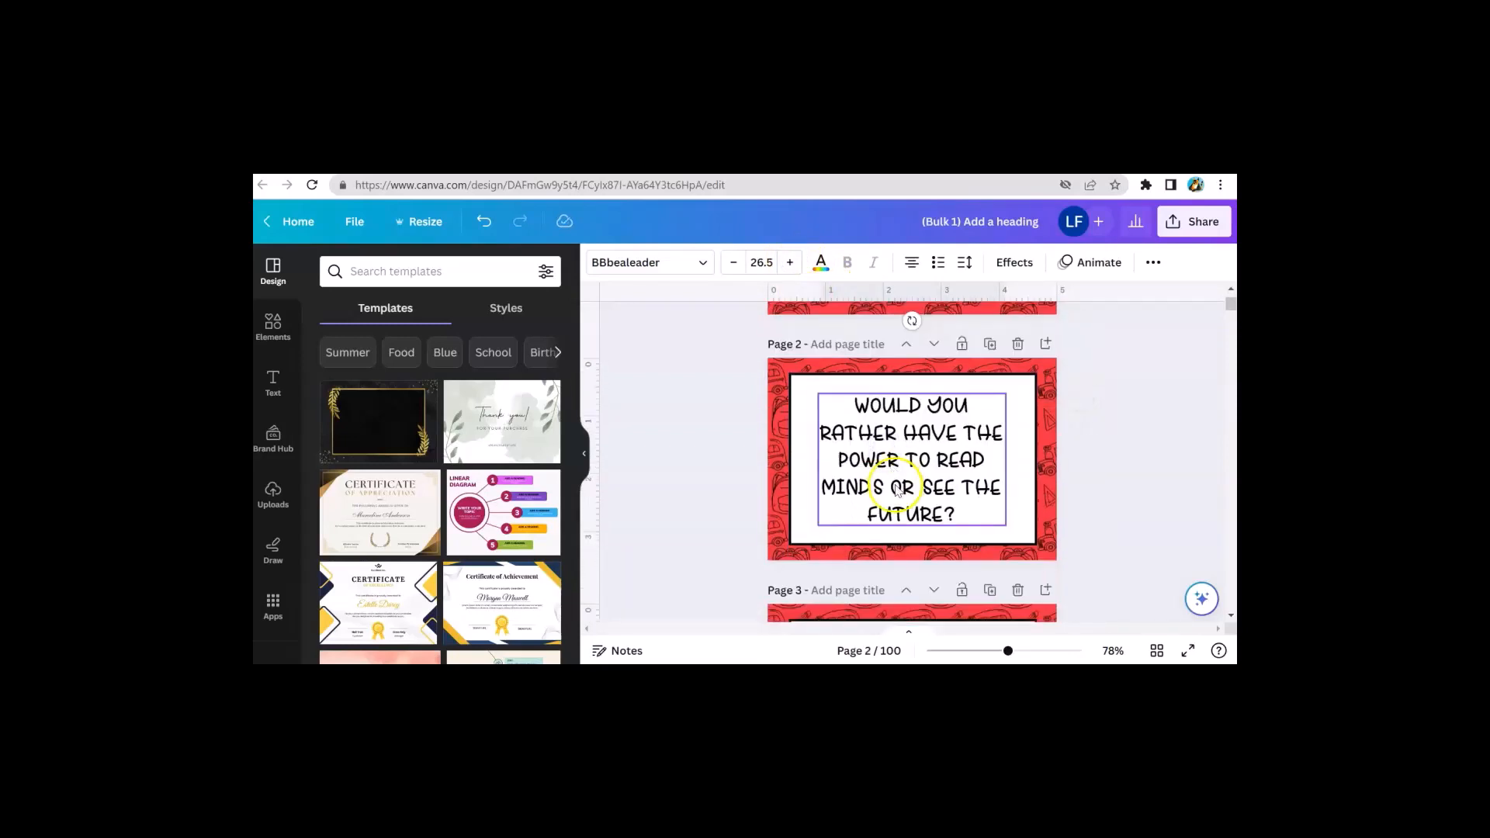
scroll(898, 487, down, 4)
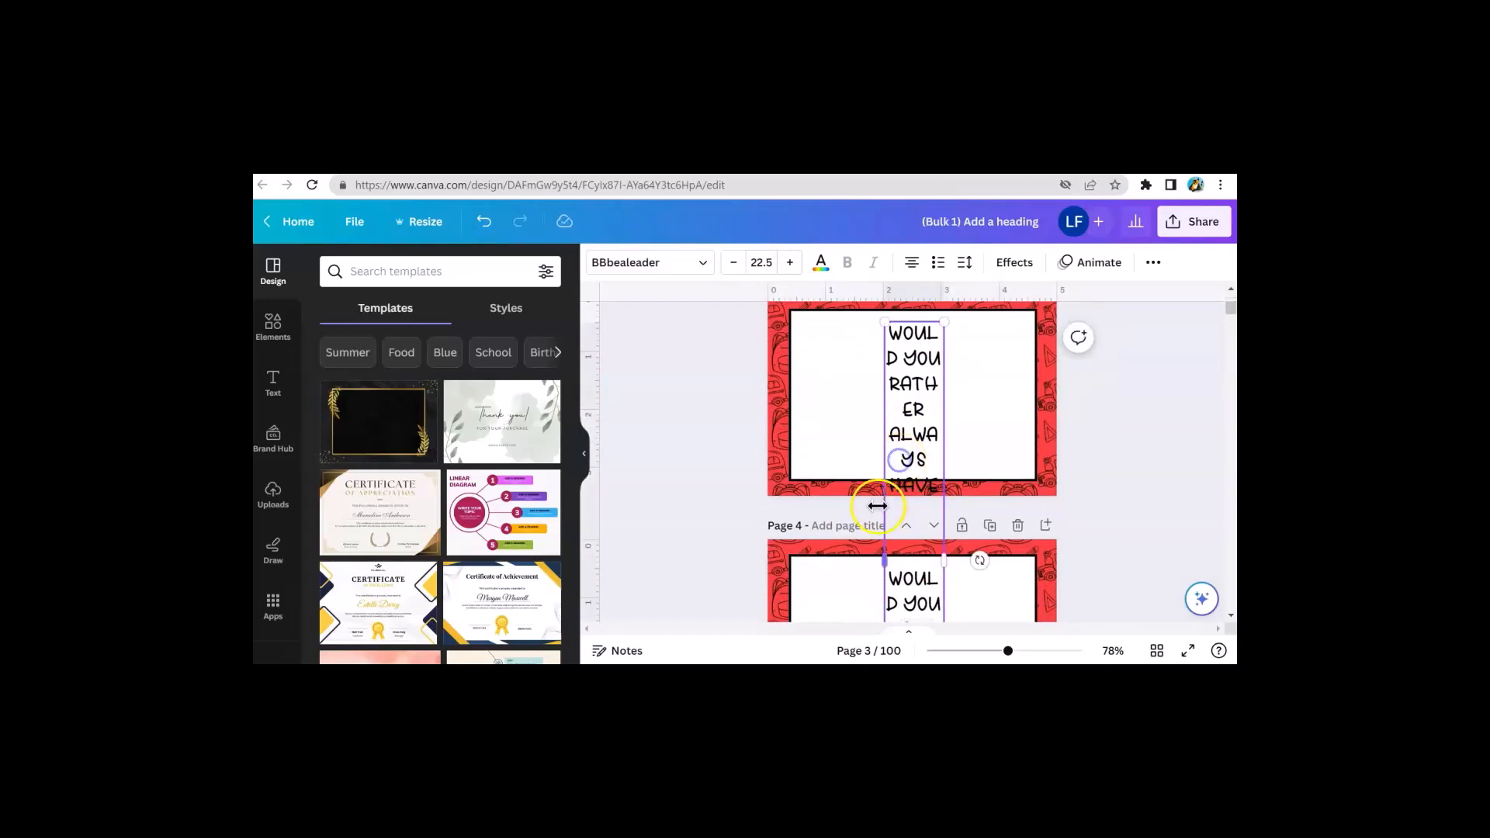
drag(884, 547, 801, 523)
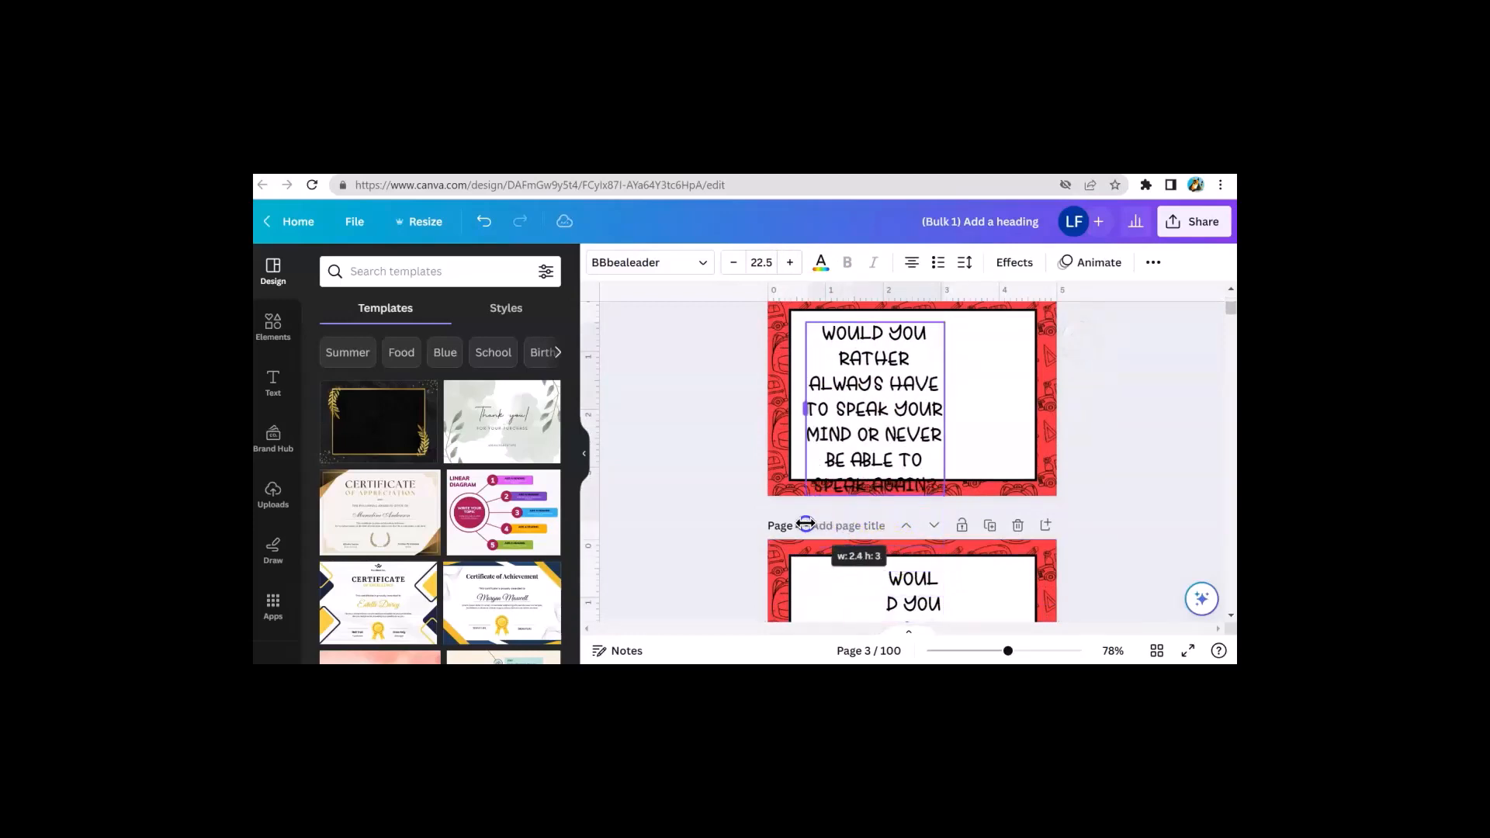
mouse_move(949, 405)
mouse_down()
mouse_move(1013, 396)
mouse_move(958, 404)
mouse_up()
scroll(957, 416, down, 3)
On page 4, widen the question text box on both sides and reposition it inside the frame
click(915, 419)
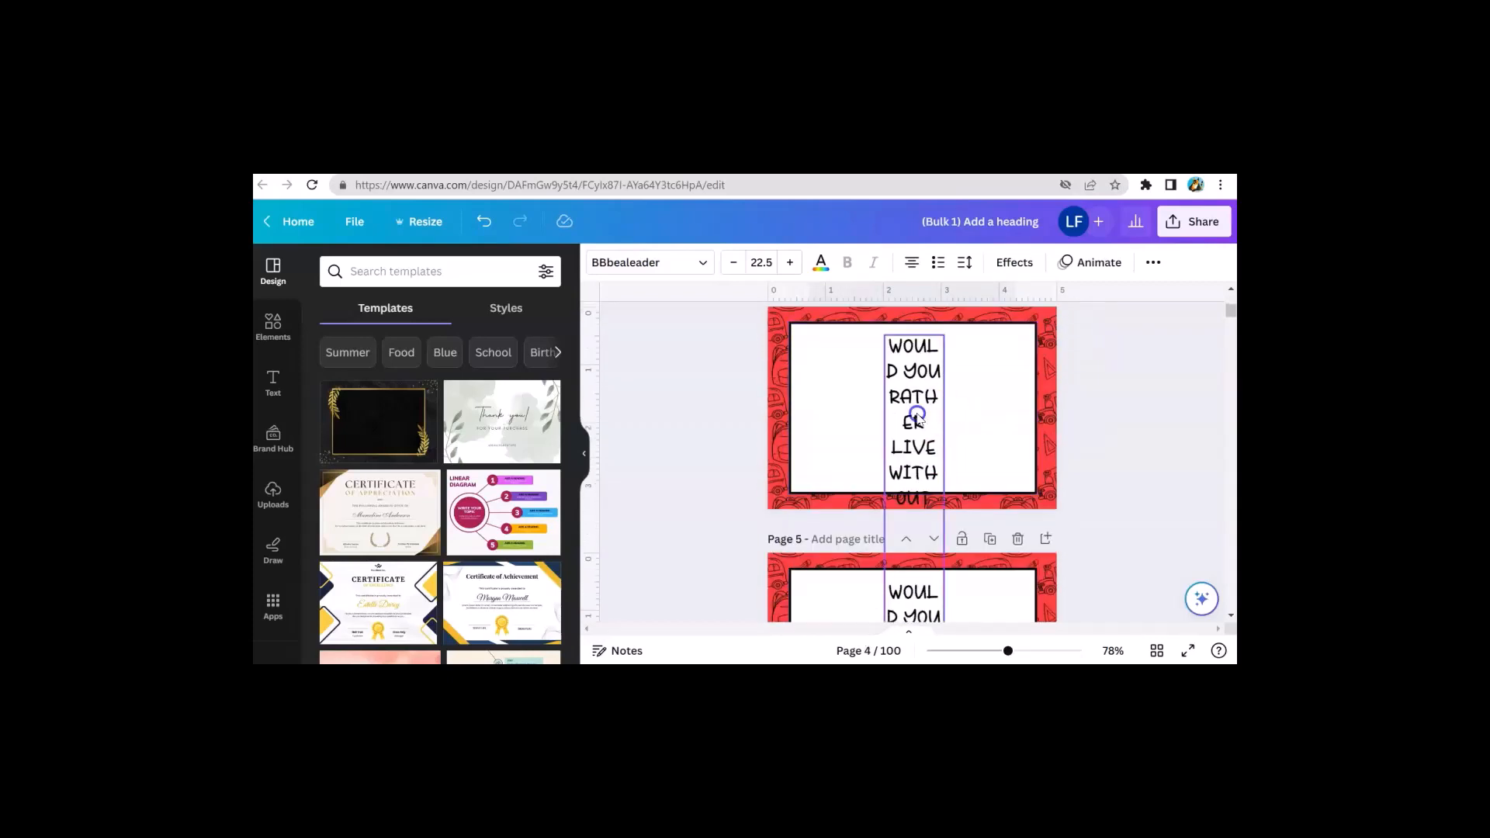
click(893, 514)
drag(882, 514, 809, 501)
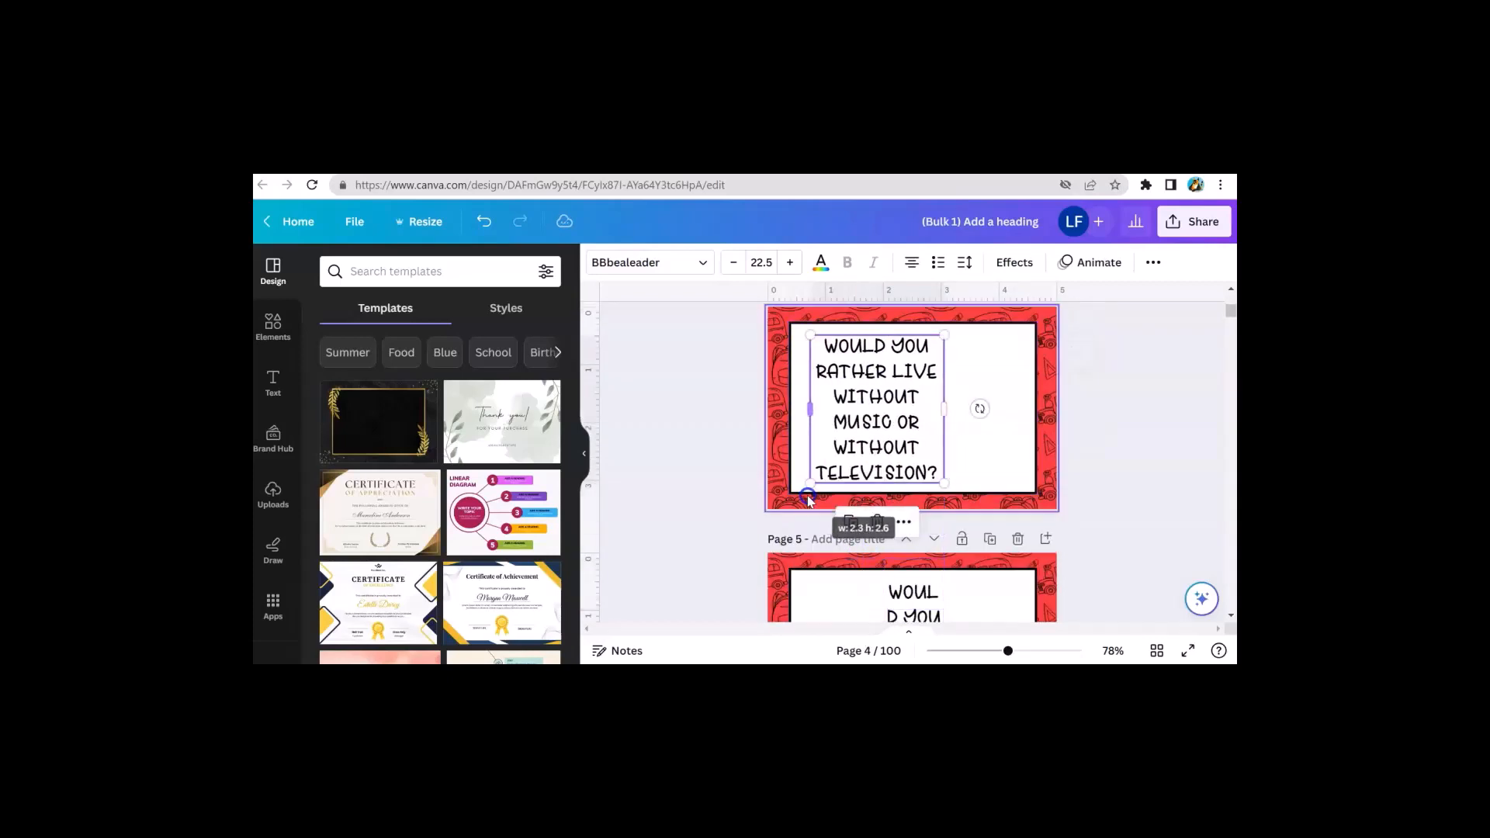
drag(952, 407, 987, 404)
drag(887, 365, 893, 371)
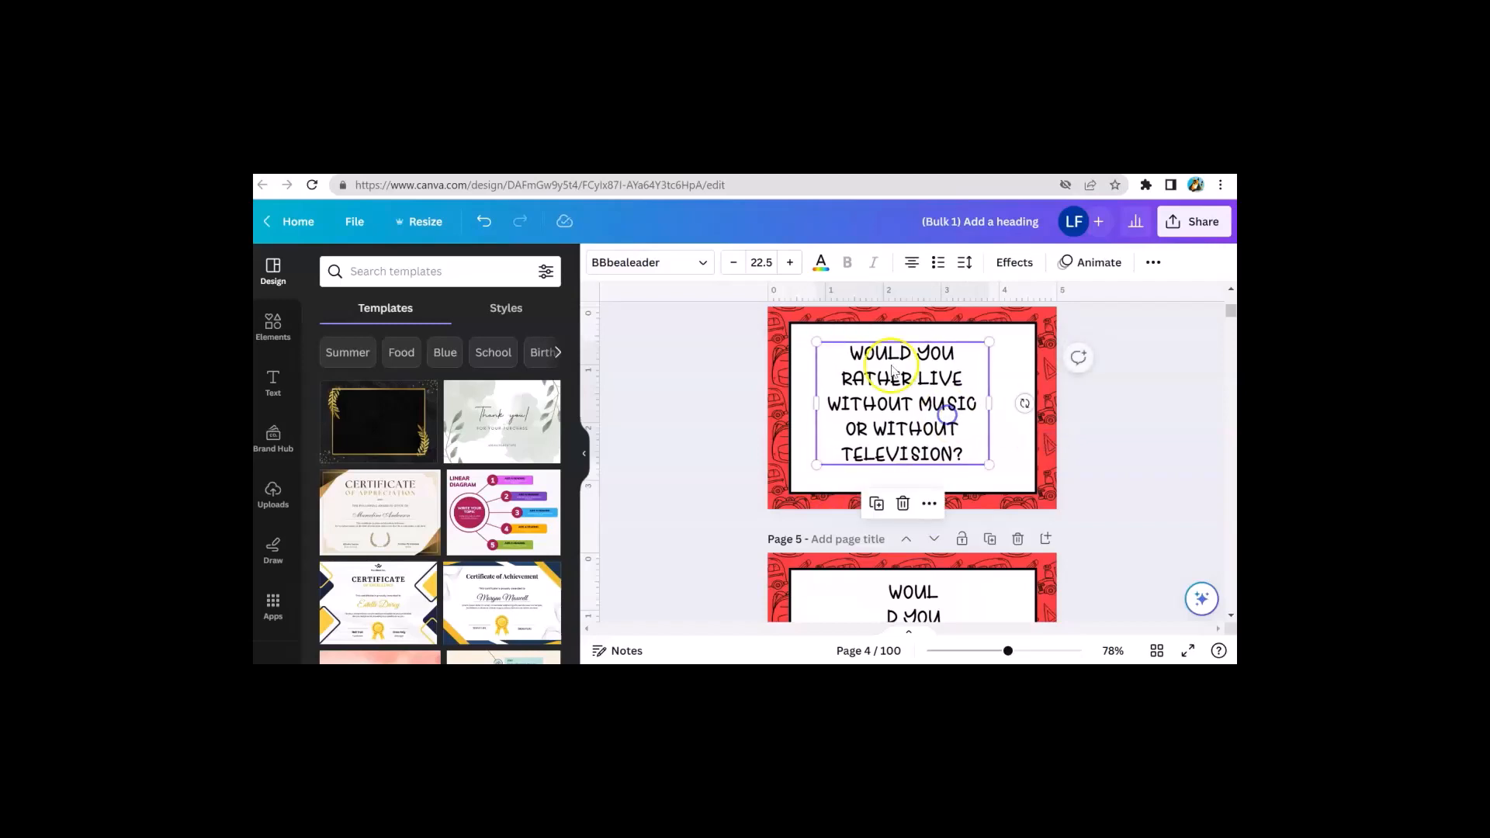
Increase the page 4 question font size to 26.5 and move the text box slightly up
click(790, 262)
click(790, 262)
click(791, 262)
click(790, 262)
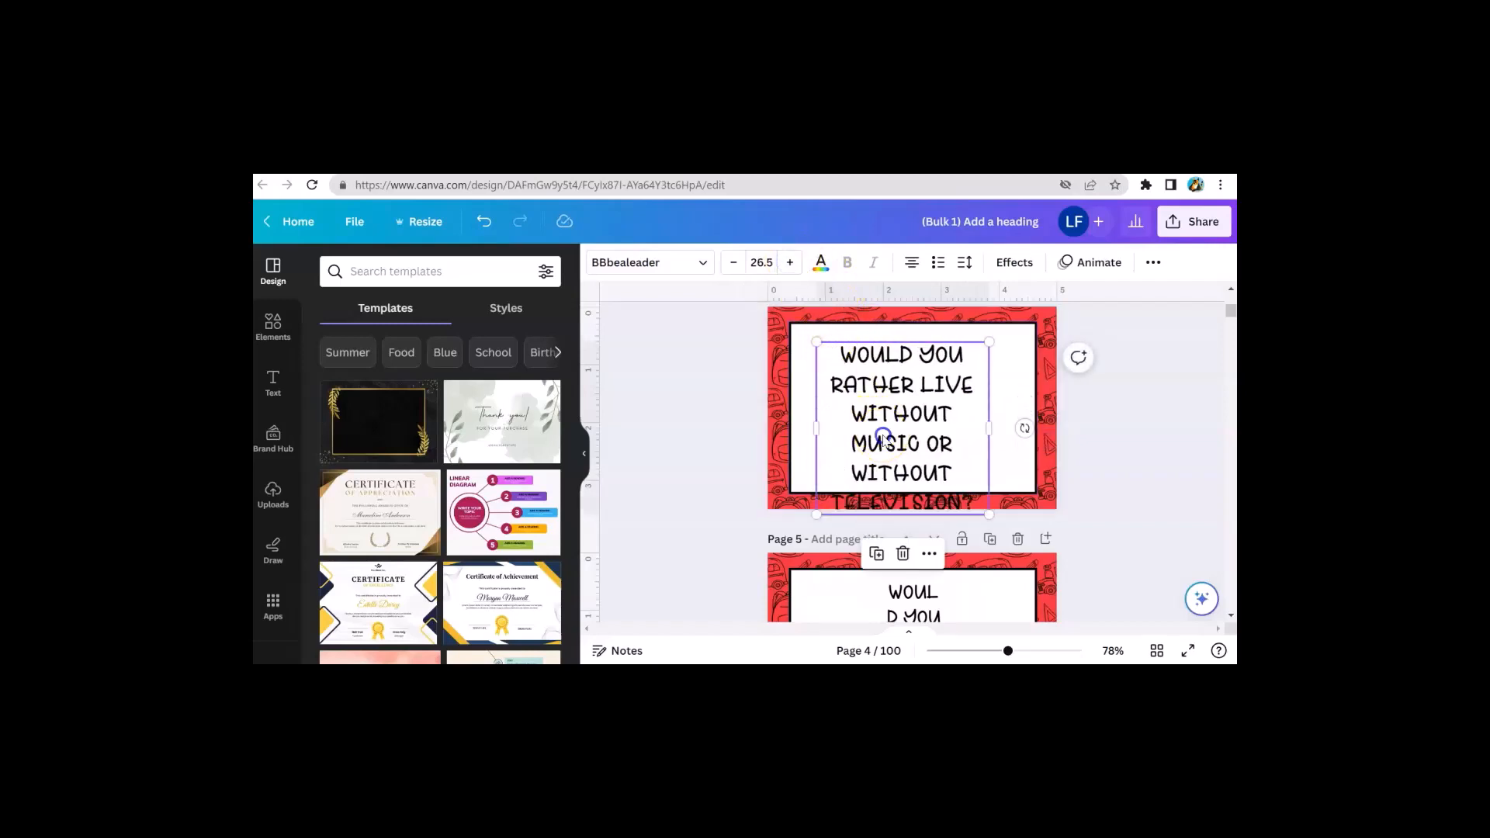
drag(883, 439, 899, 425)
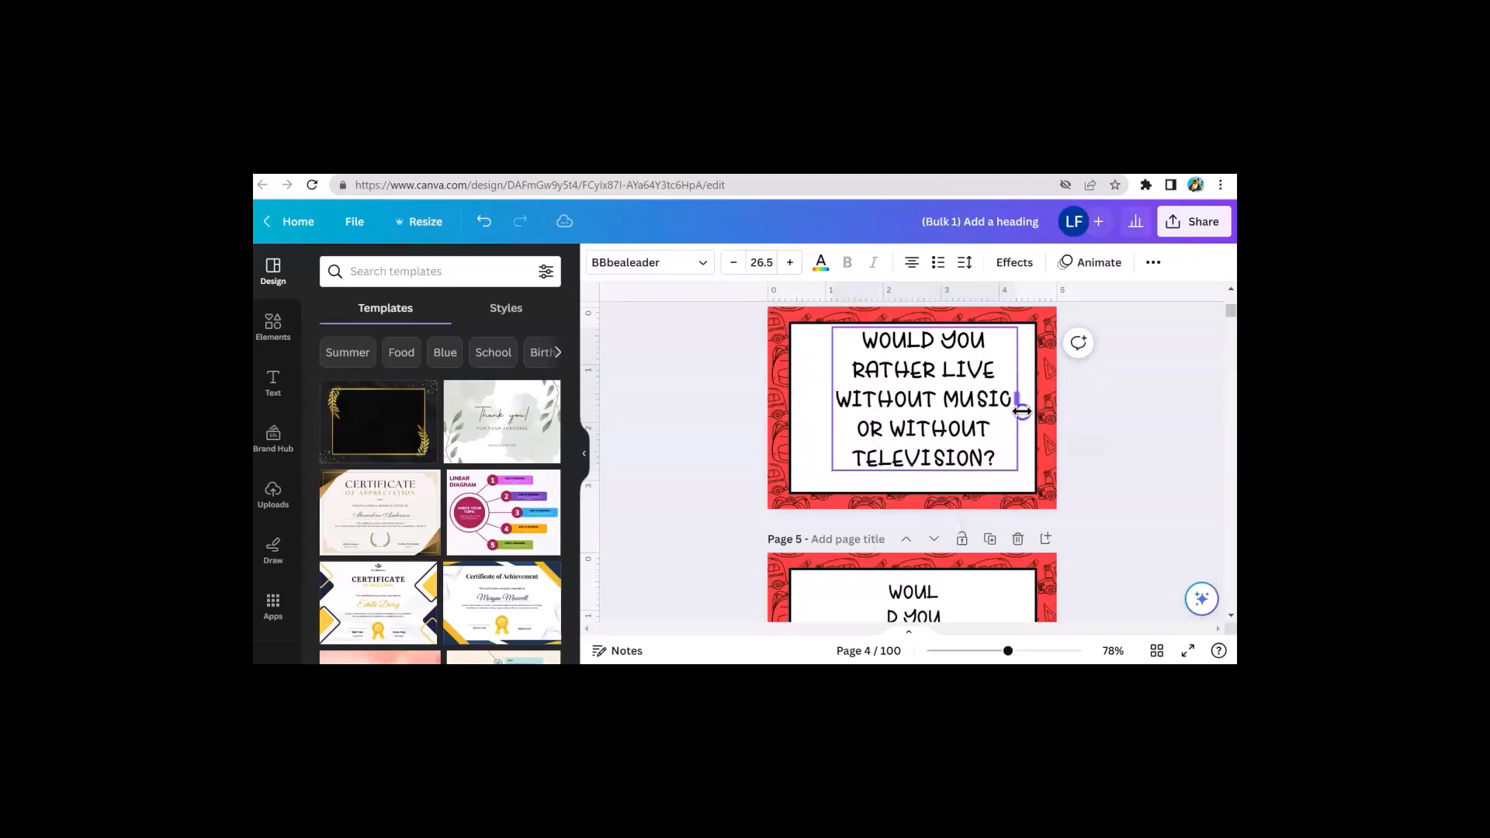
On page 5, widen the question text box on both sides and increase its font size to 25.5
click(916, 413)
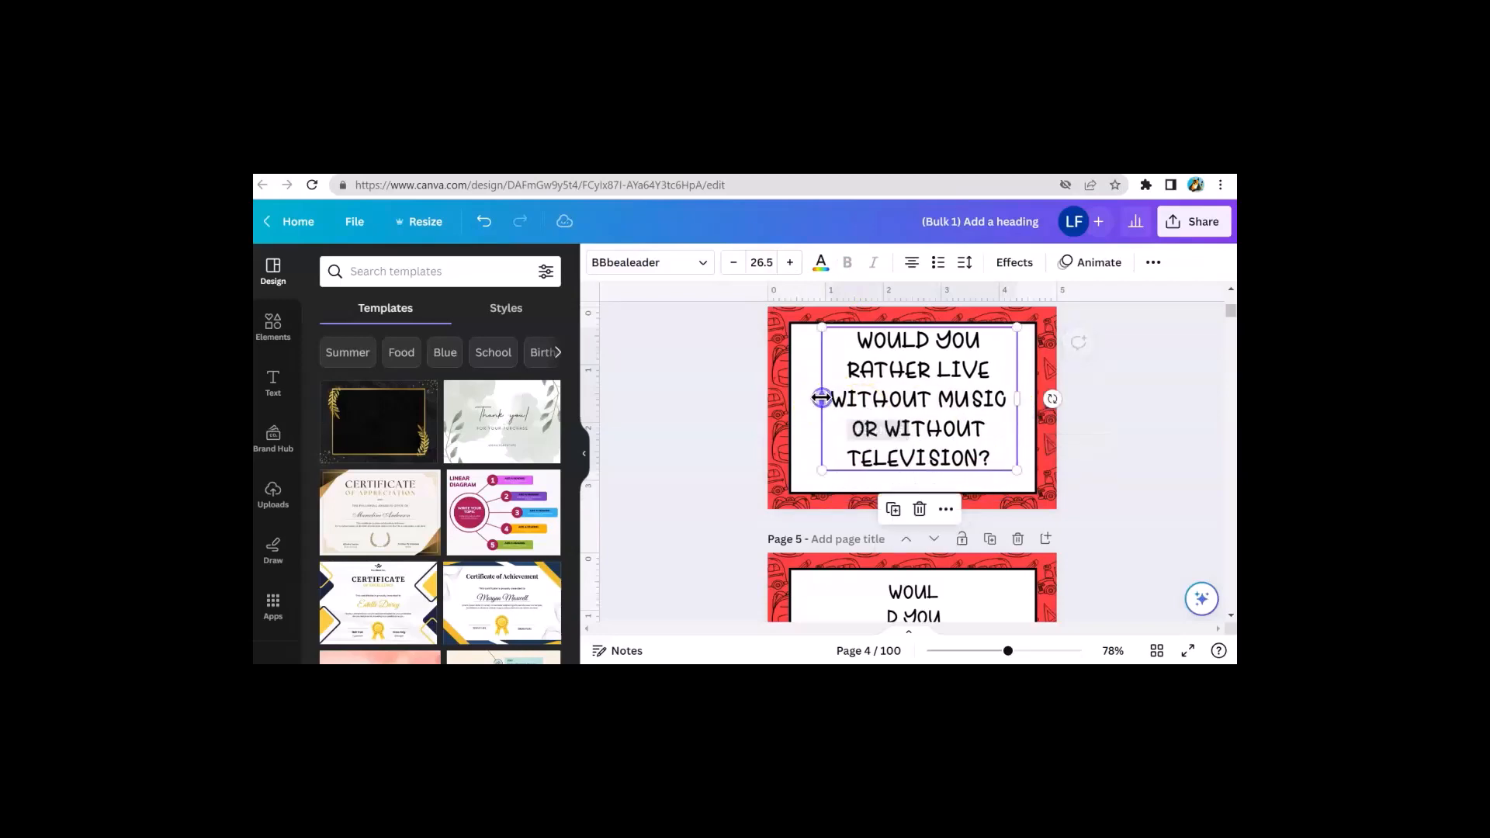
scroll(900, 427, down, 2)
click(900, 427)
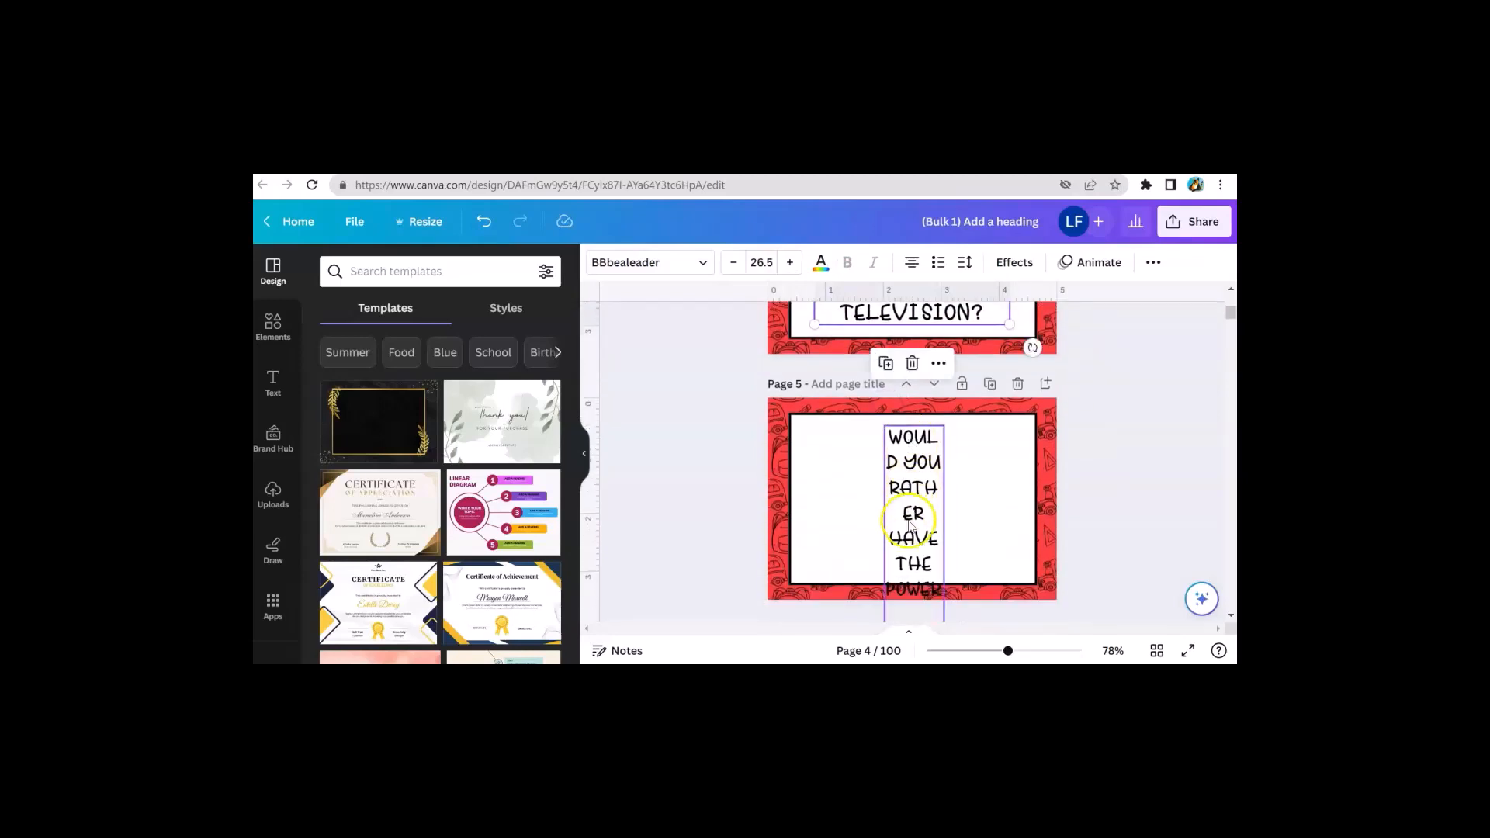
scroll(1074, 440, down, 2)
drag(946, 462, 1026, 440)
drag(885, 342, 816, 338)
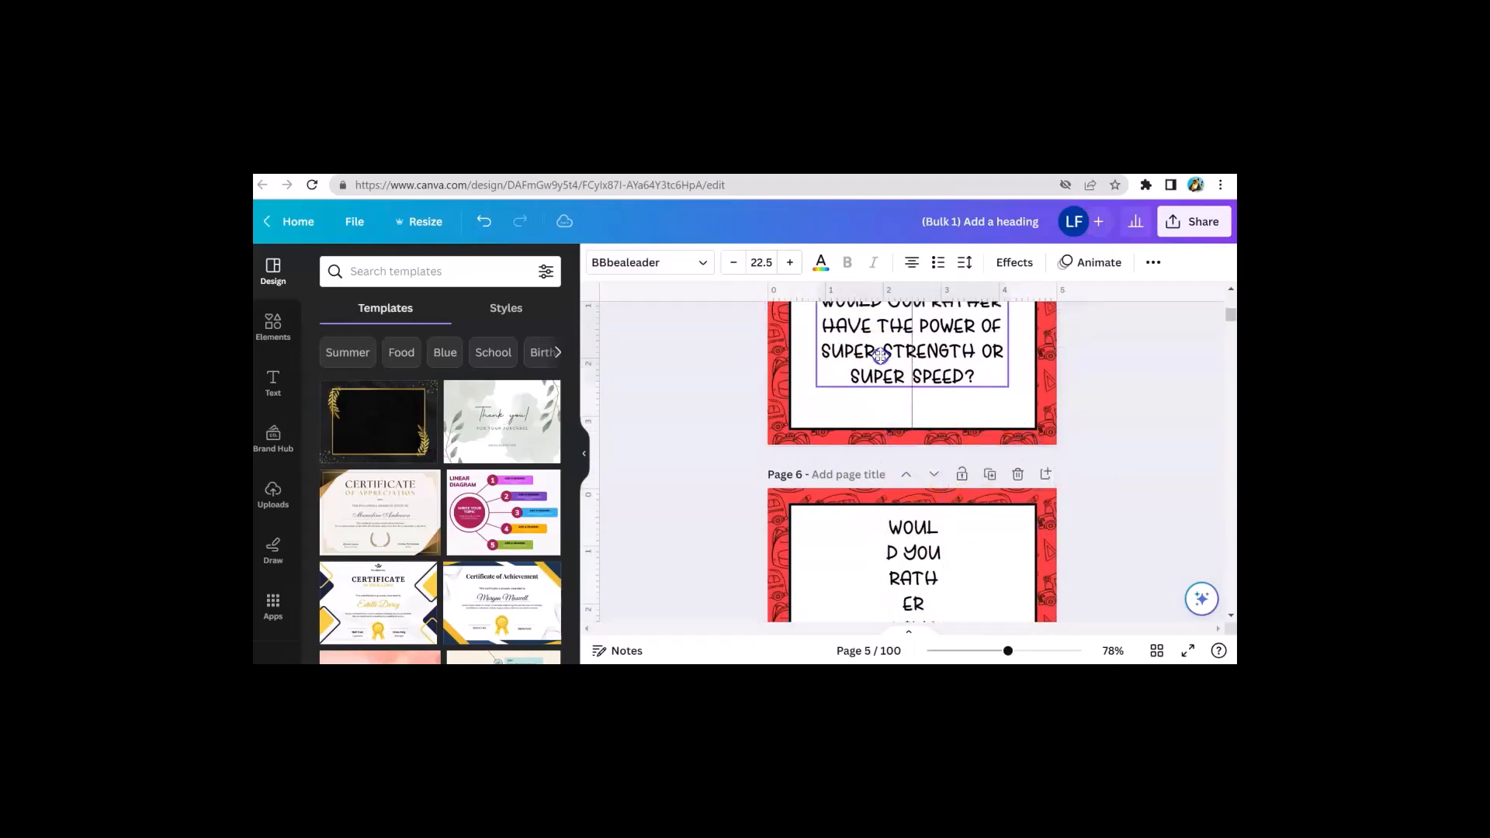
click(791, 262)
click(790, 262)
click(790, 262)
scroll(846, 401, down, 1)
scroll(846, 401, down, 1)
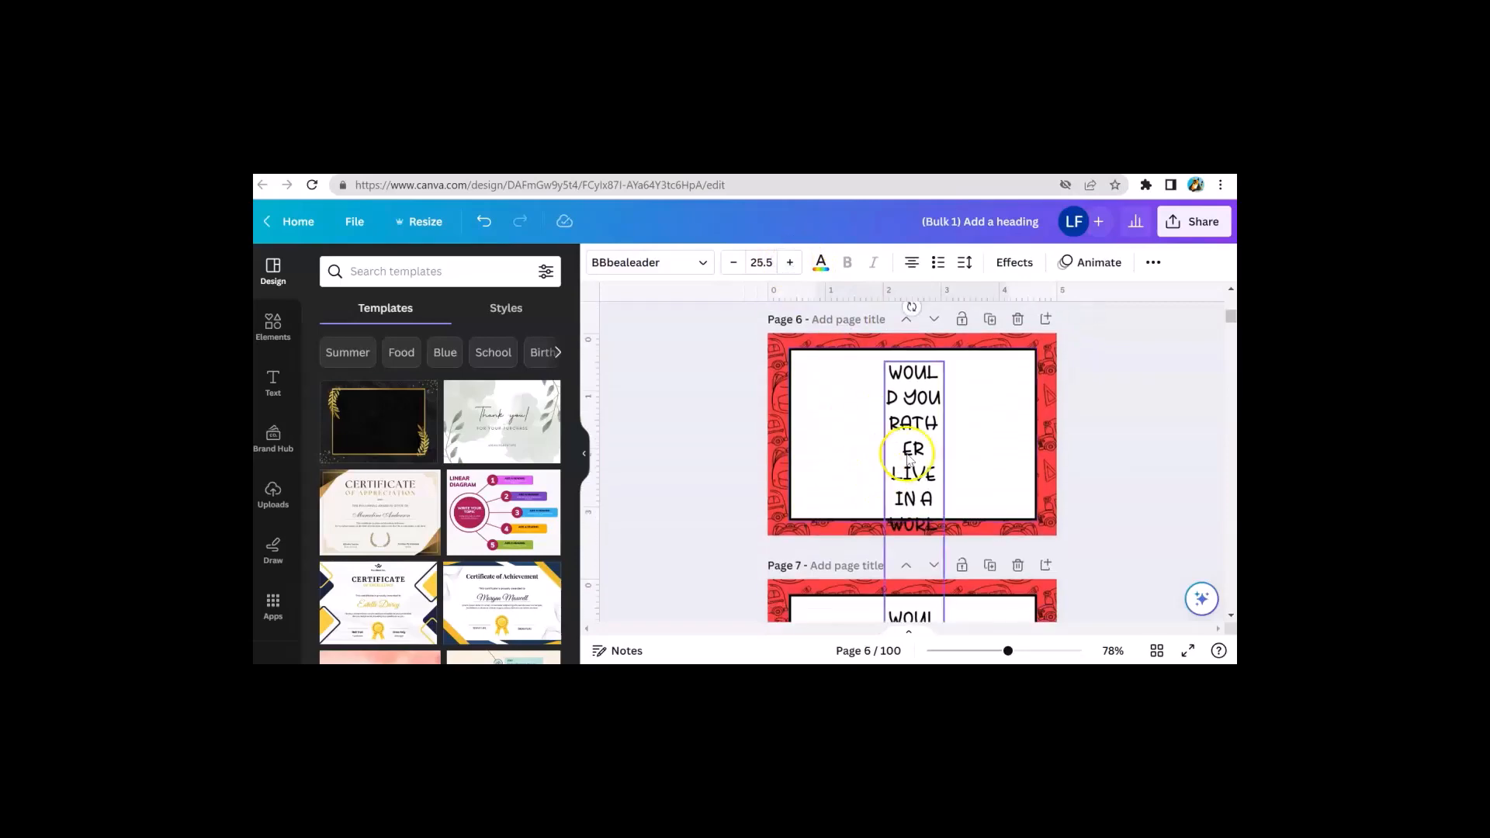
click(908, 455)
scroll(911, 482, down, 6)
scroll(915, 527, down, 5)
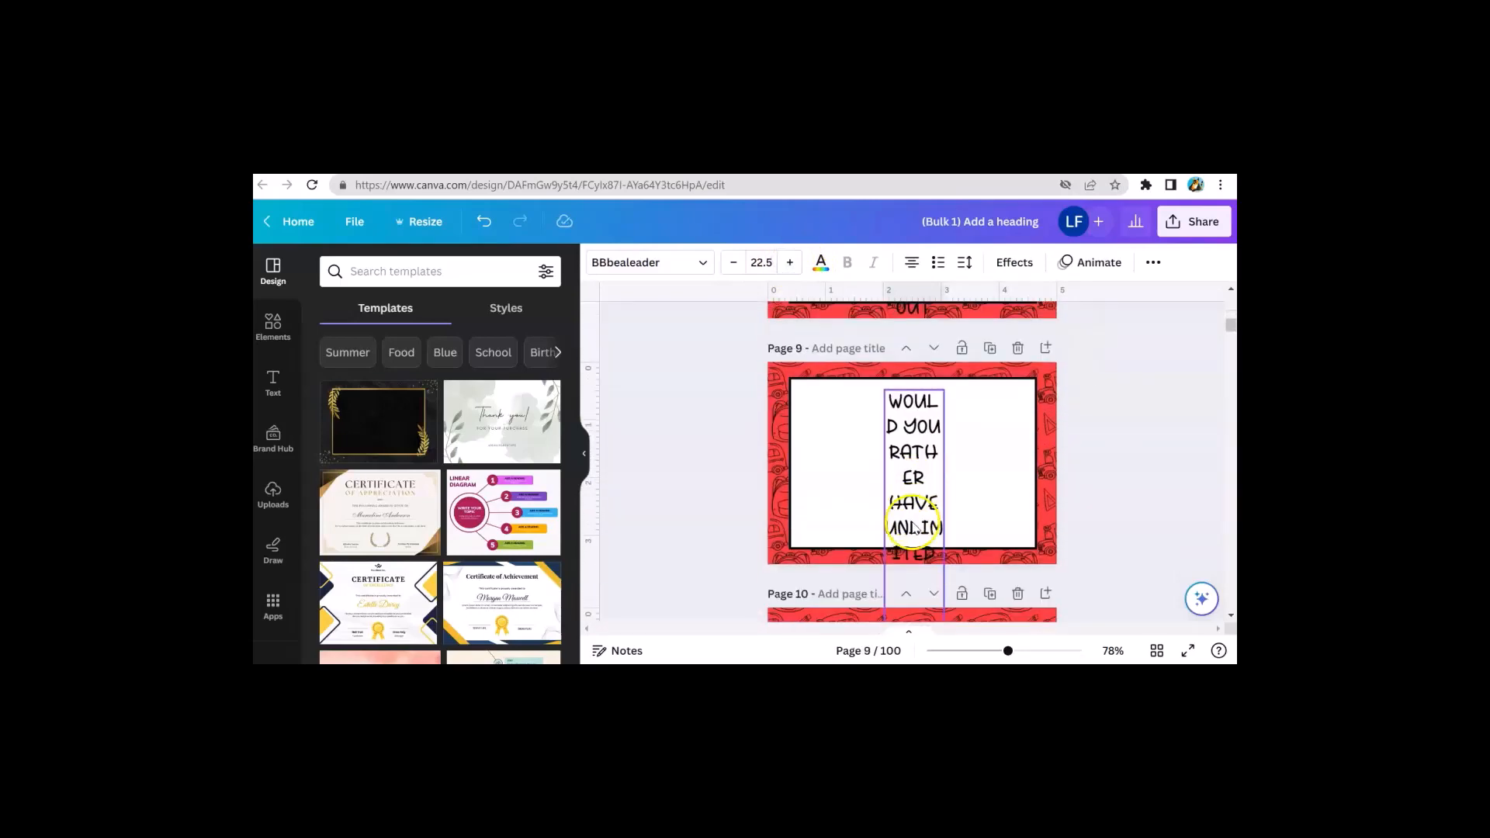
scroll(978, 443, up, 12)
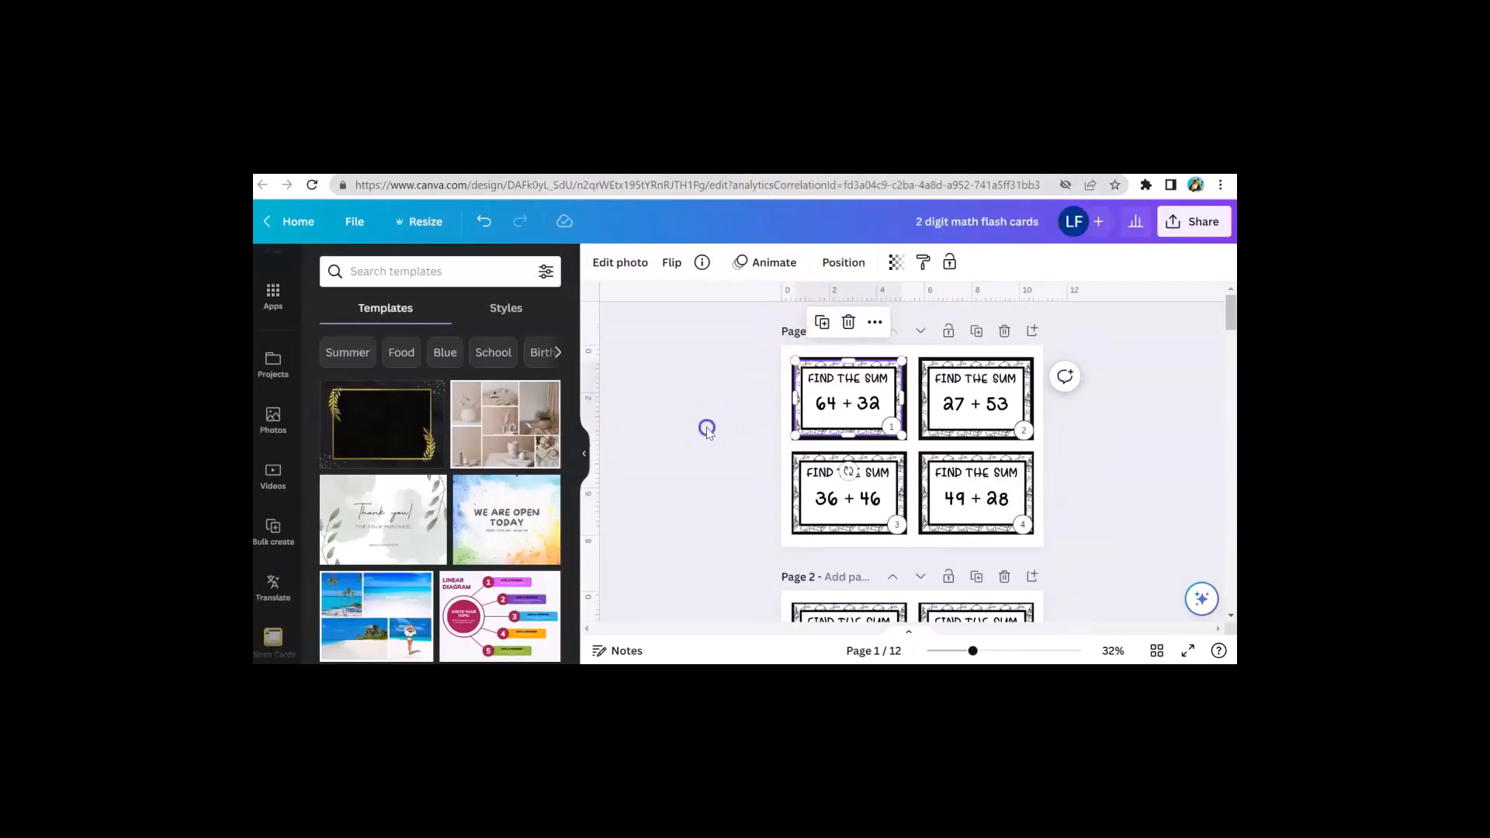
click(707, 429)
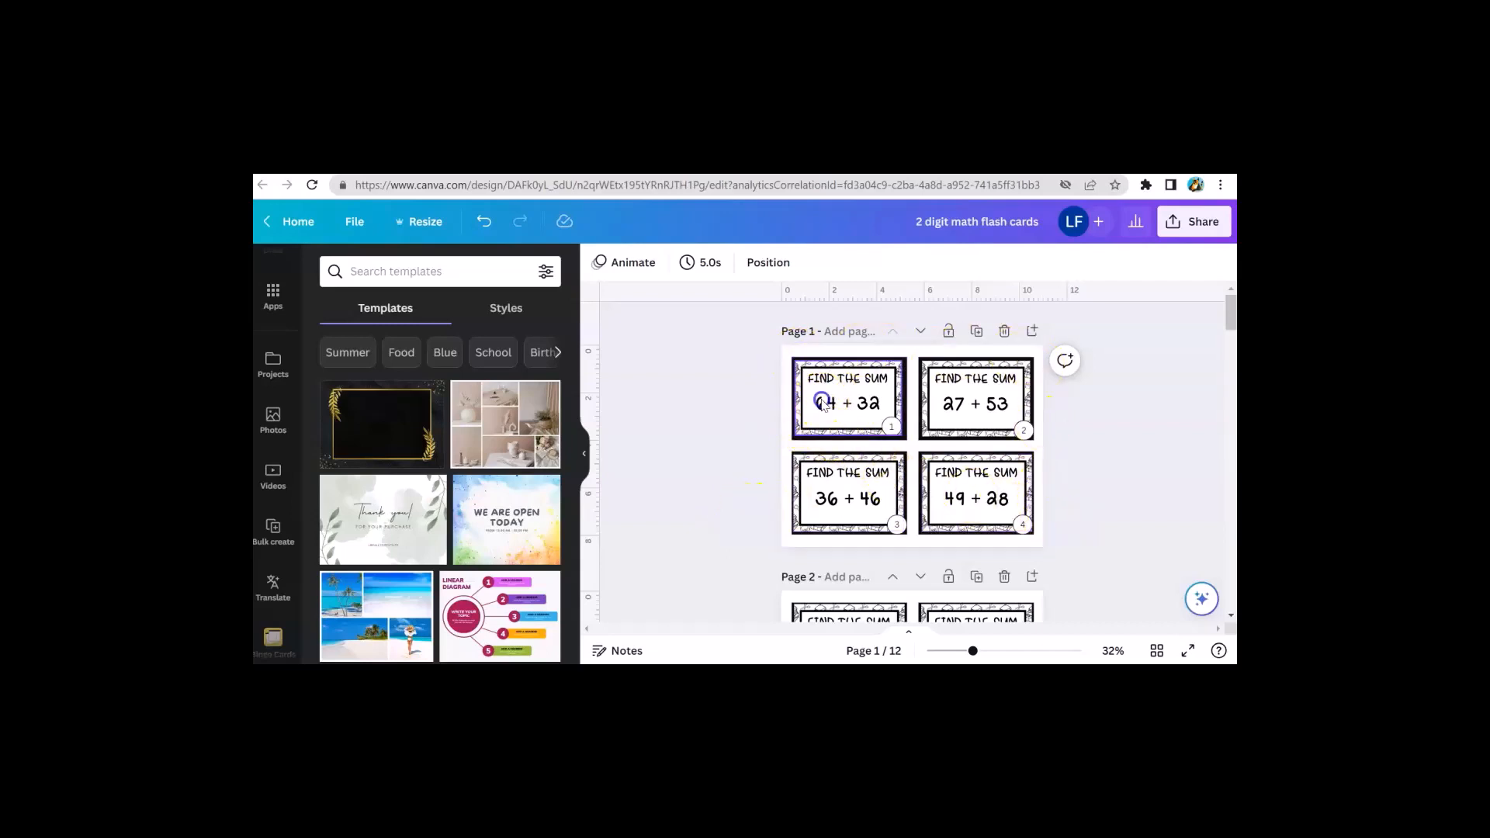
Try to drag the first flash card's image within its frame, and undo the move
mouse_move(822, 402)
mouse_down()
mouse_move(686, 459)
mouse_move(808, 397)
mouse_up()
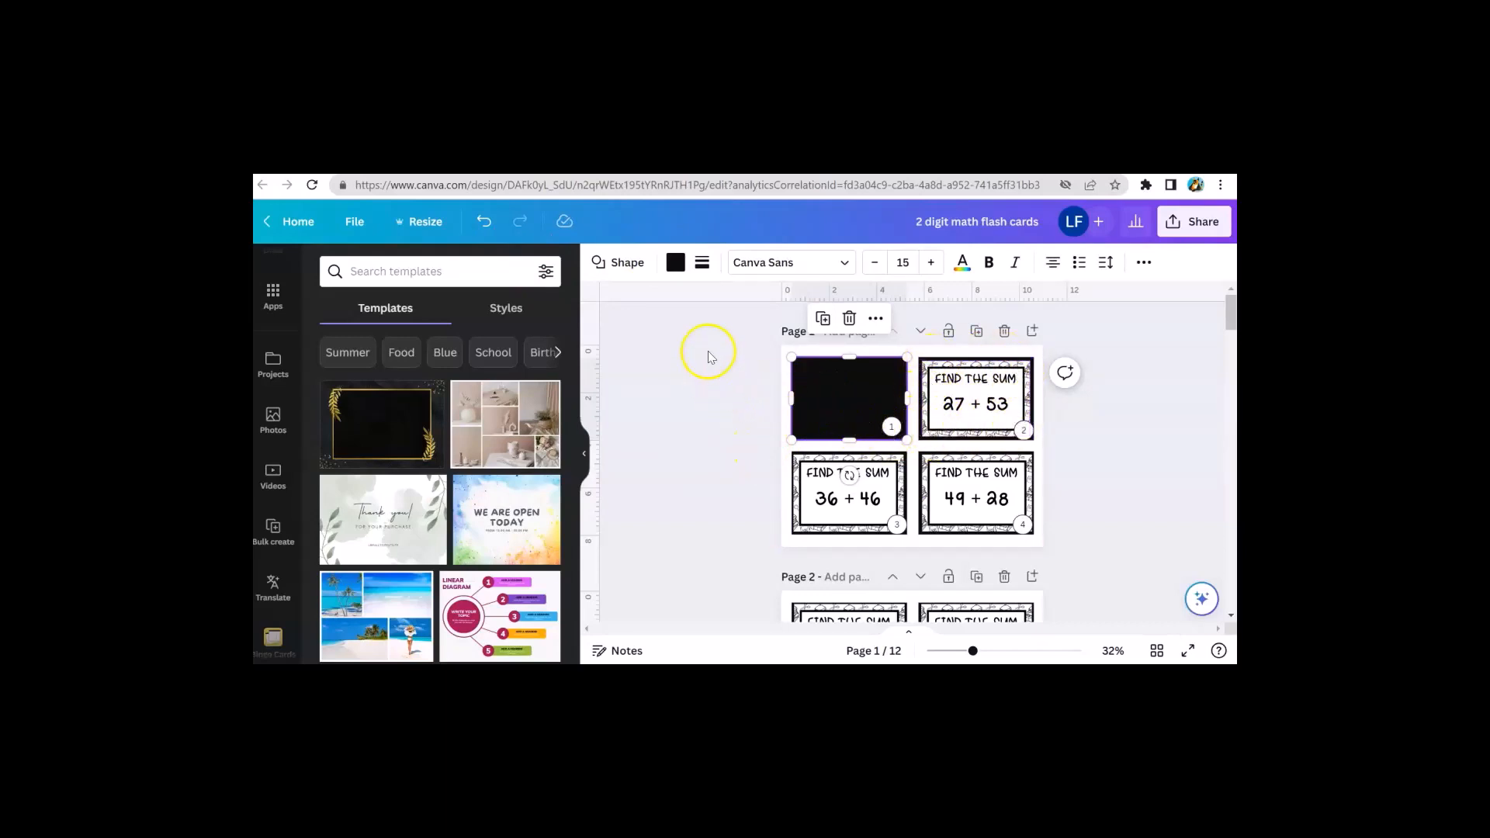
click(484, 225)
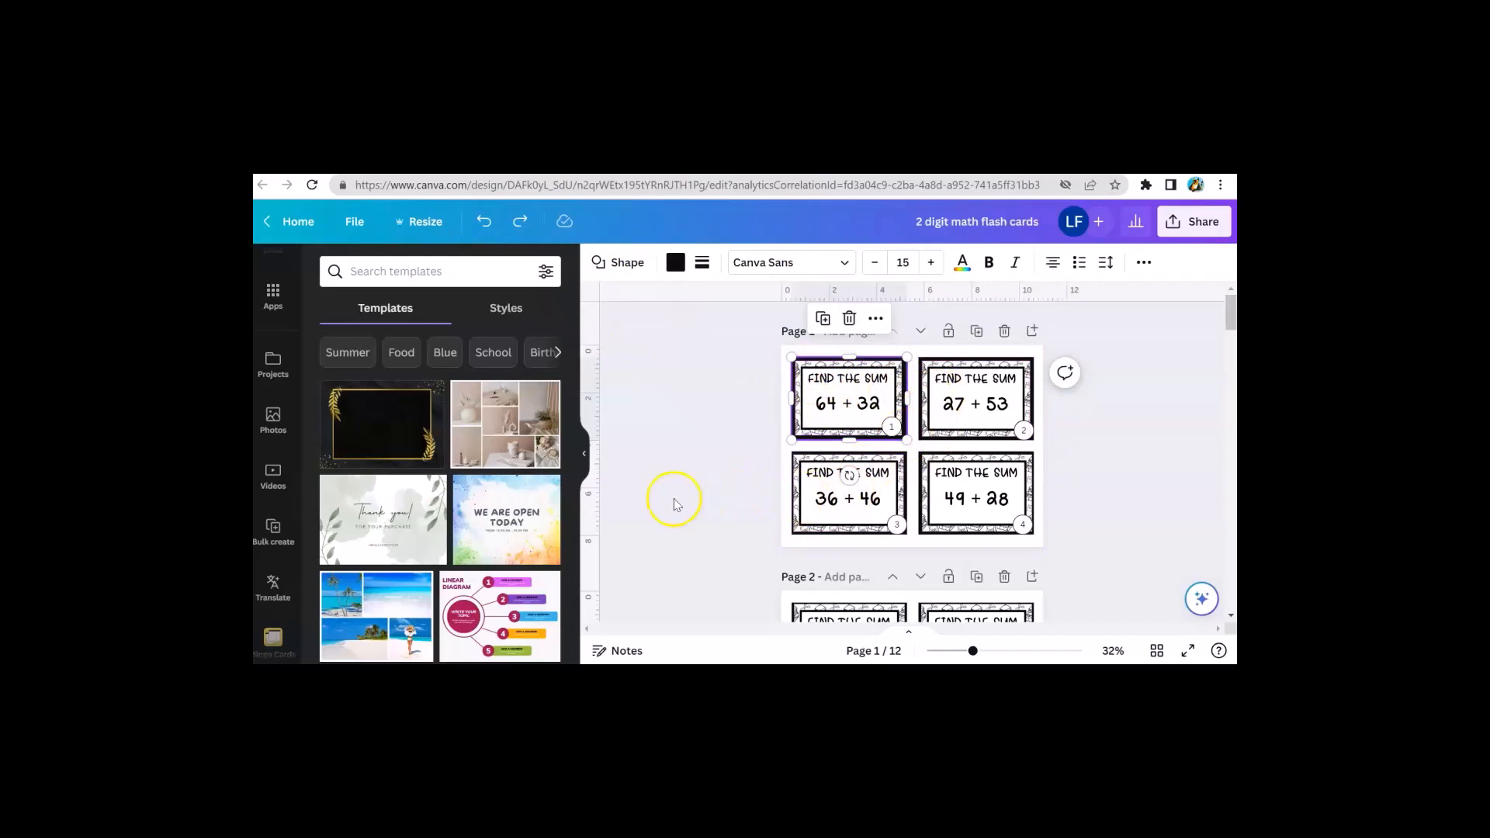
Replace the first flash card's image on page 1 with the uploaded "READ THE WORD ALL" card image
scroll(393, 492, down, 10)
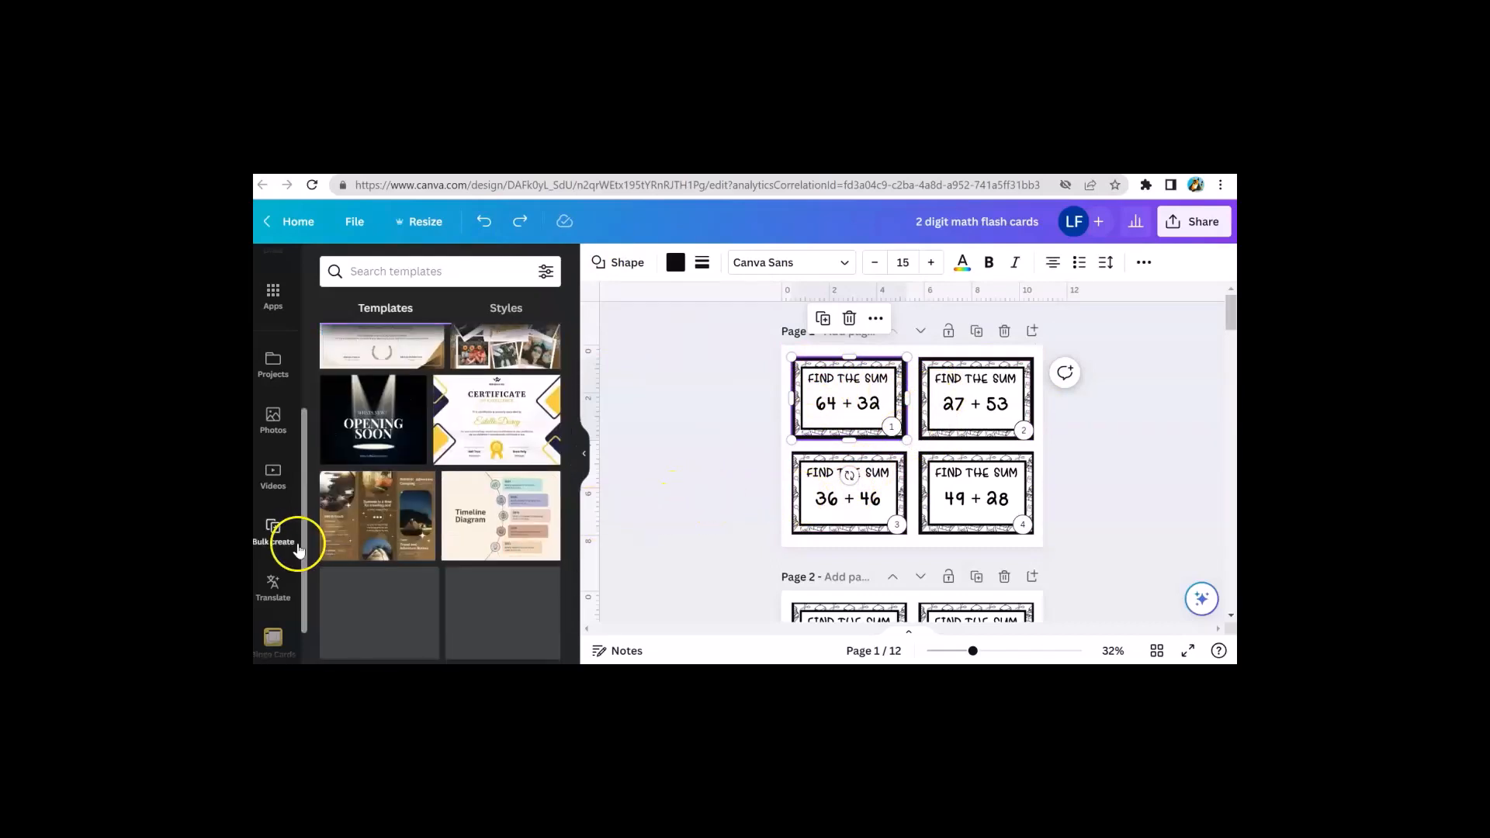
scroll(276, 458, up, 3)
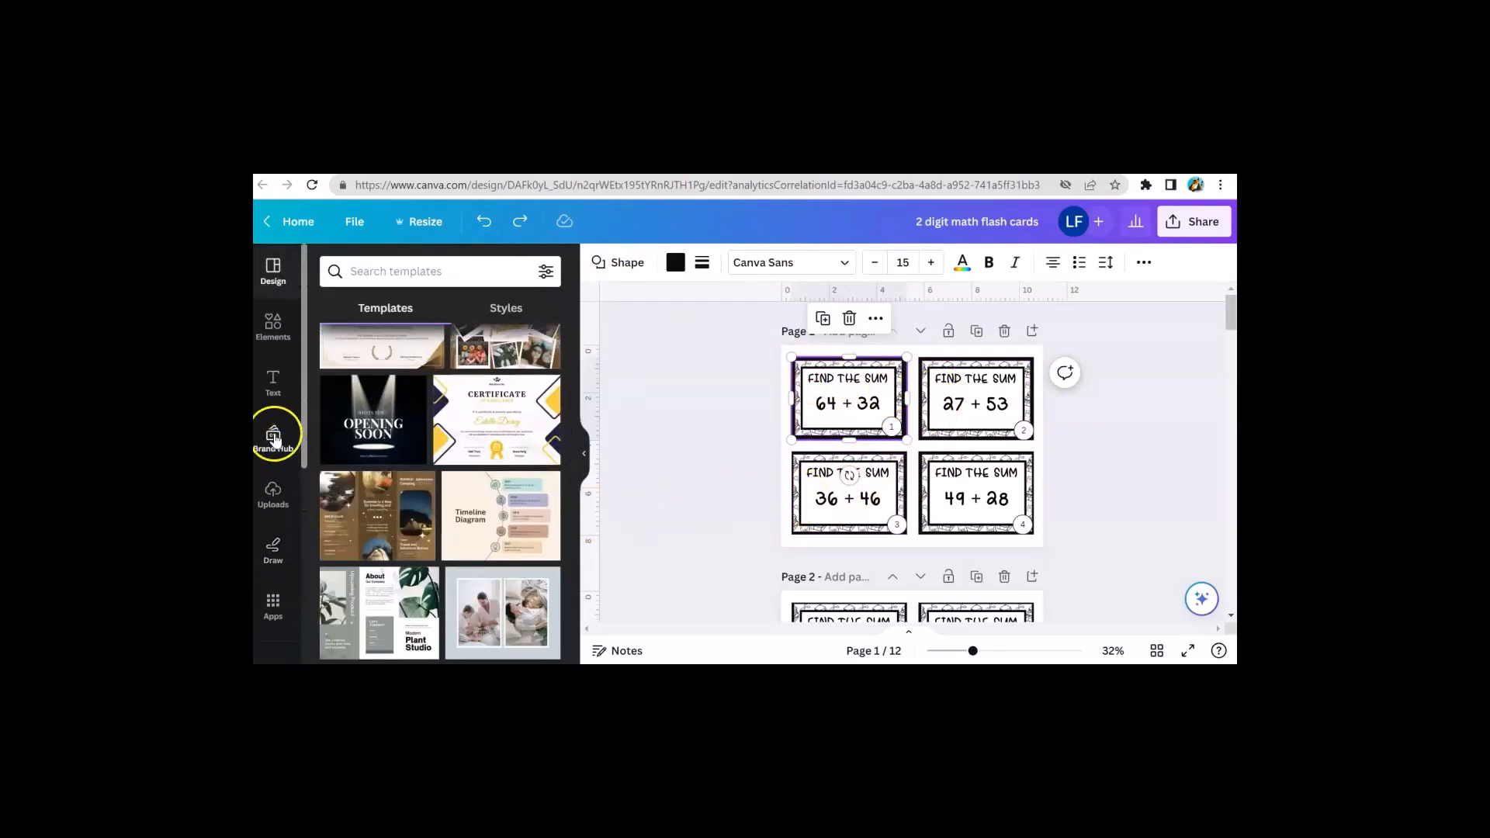
click(276, 419)
click(883, 403)
key(Delete)
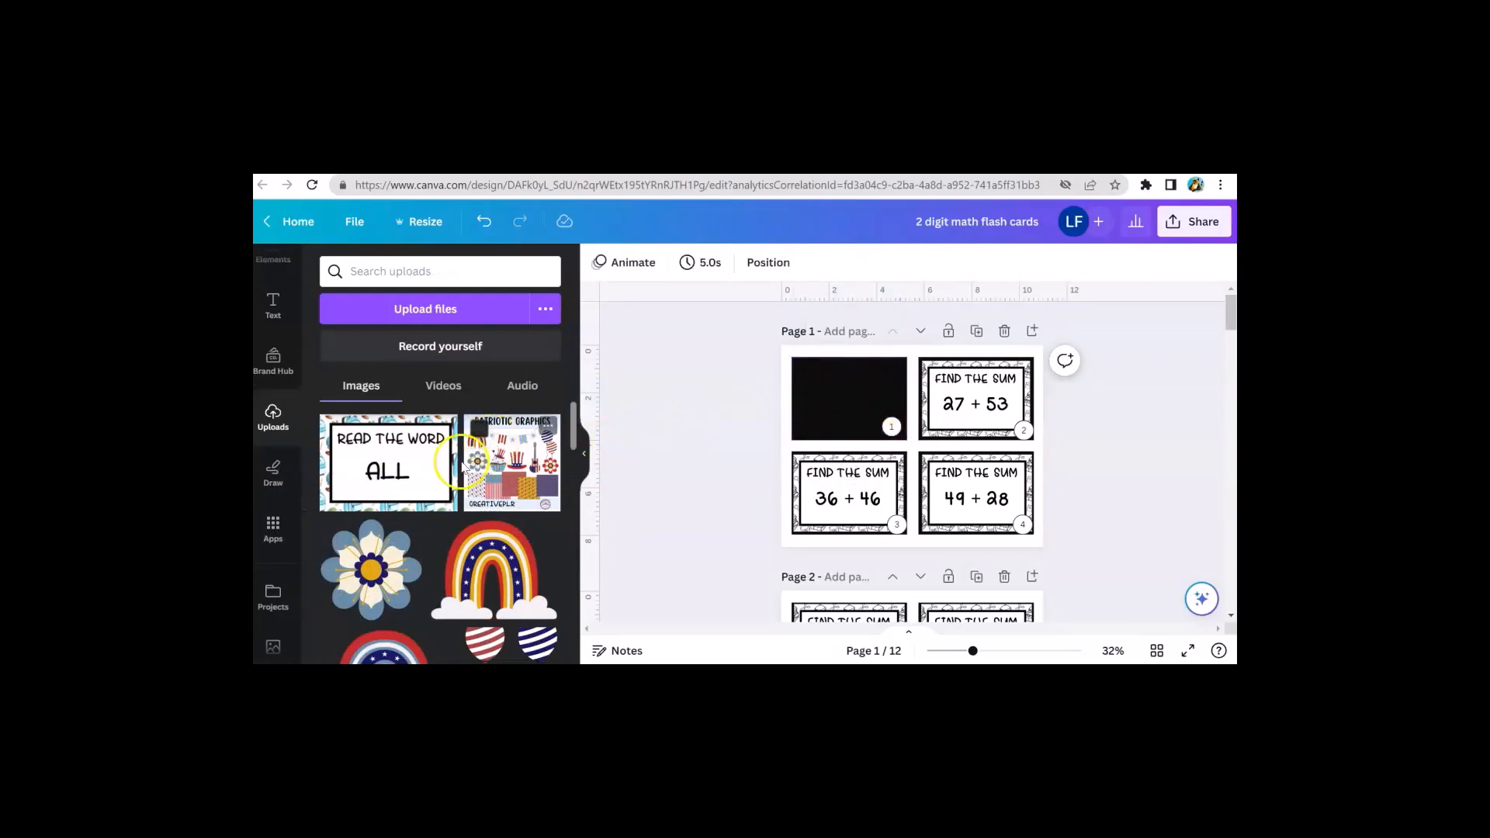
click(408, 470)
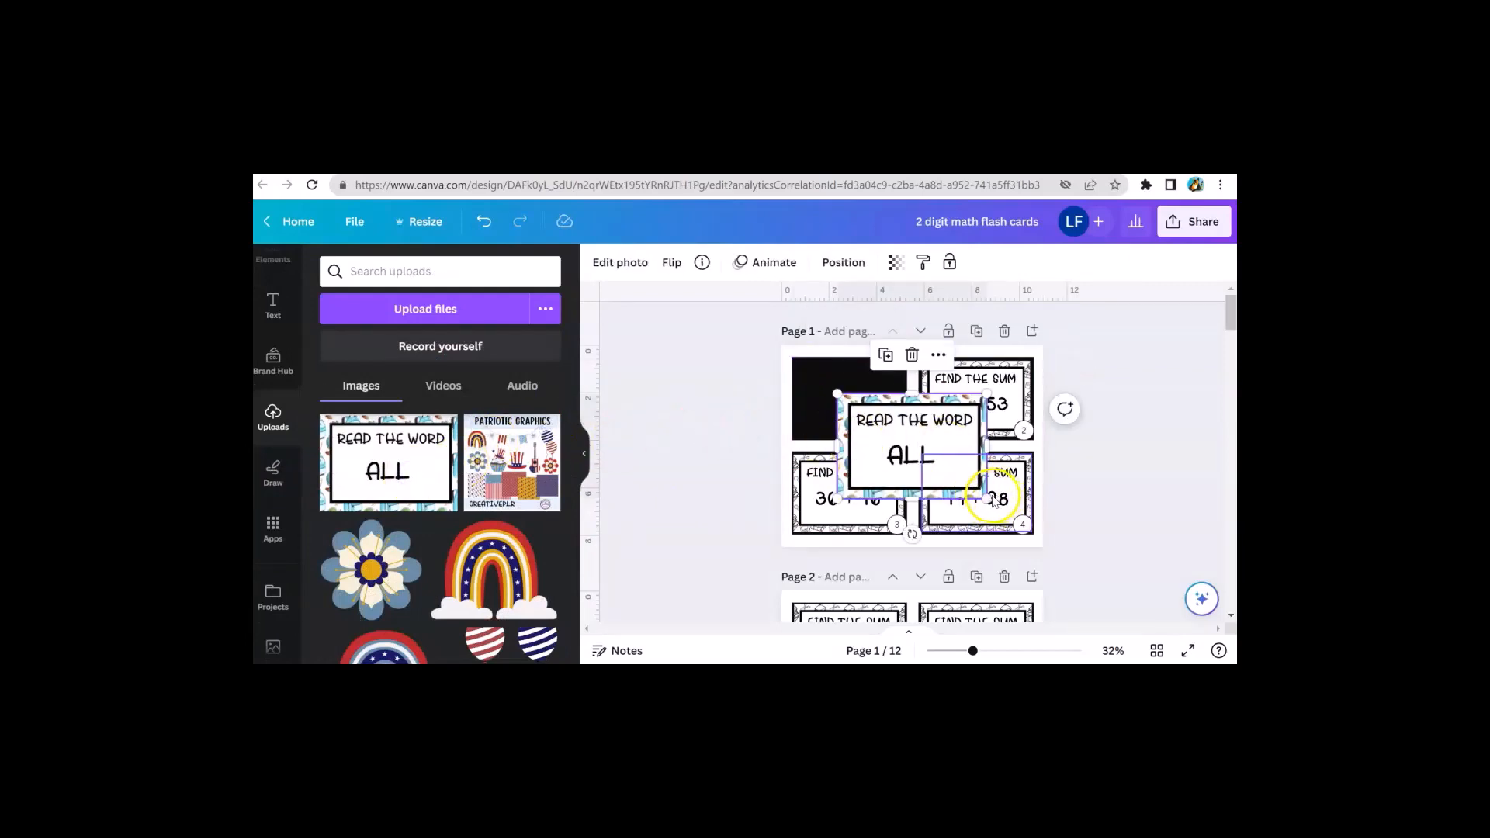
drag(984, 495, 874, 400)
click(711, 437)
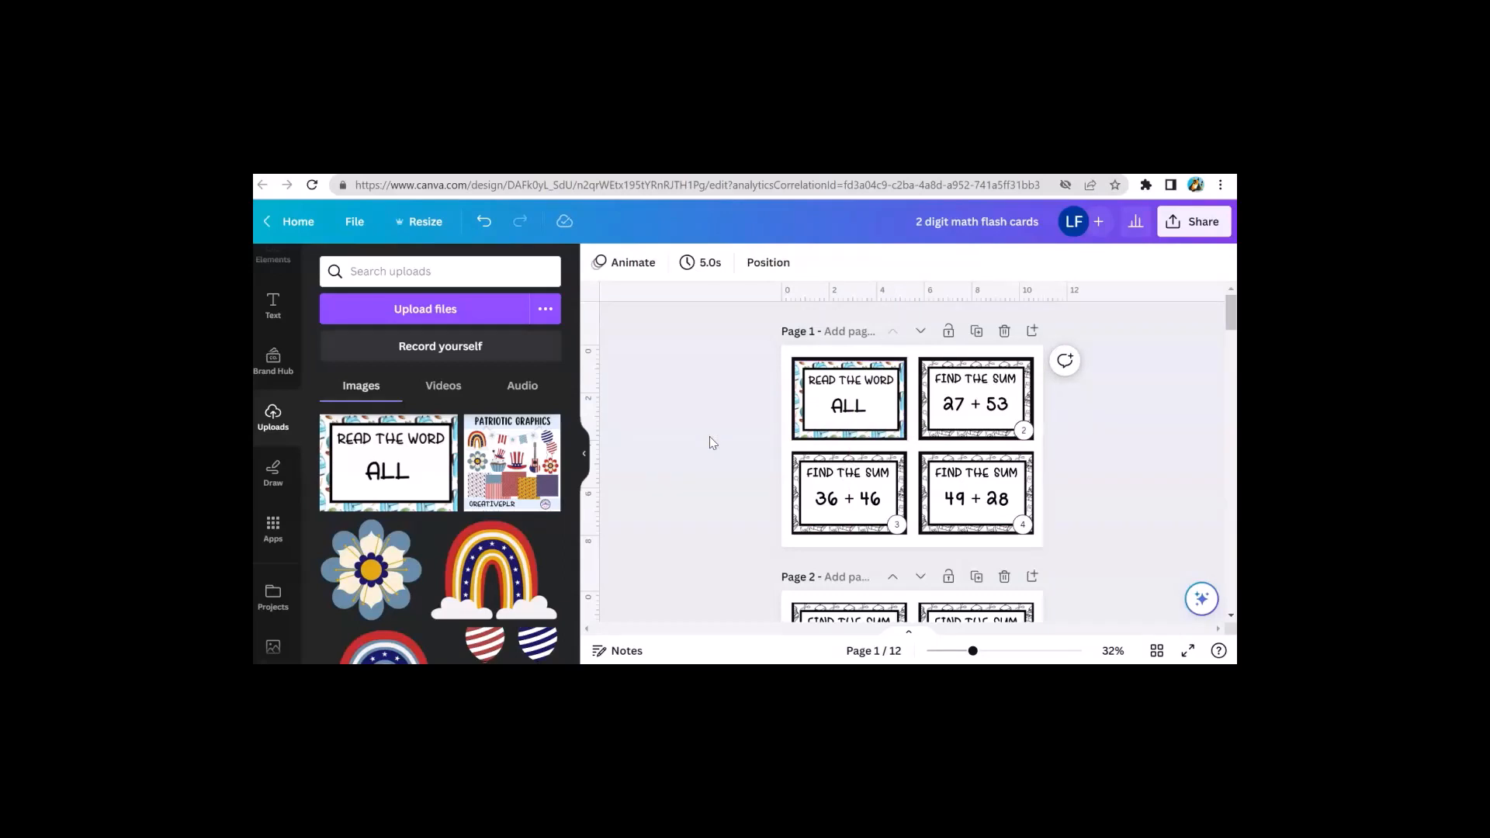
Scroll through the flash card pages to review the generated math cards
scroll(691, 504, down, 5)
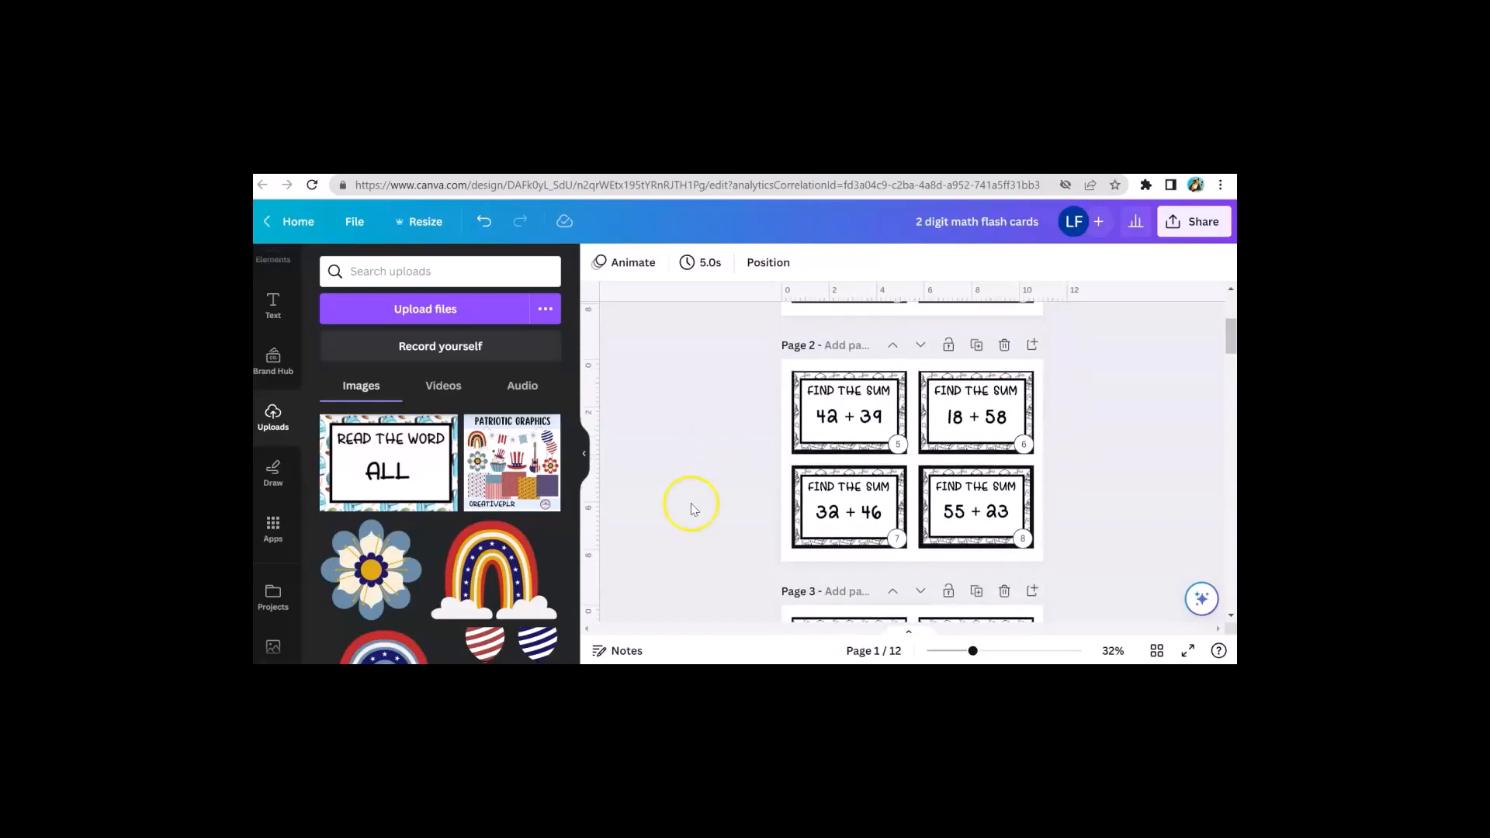
scroll(692, 517, down, 3)
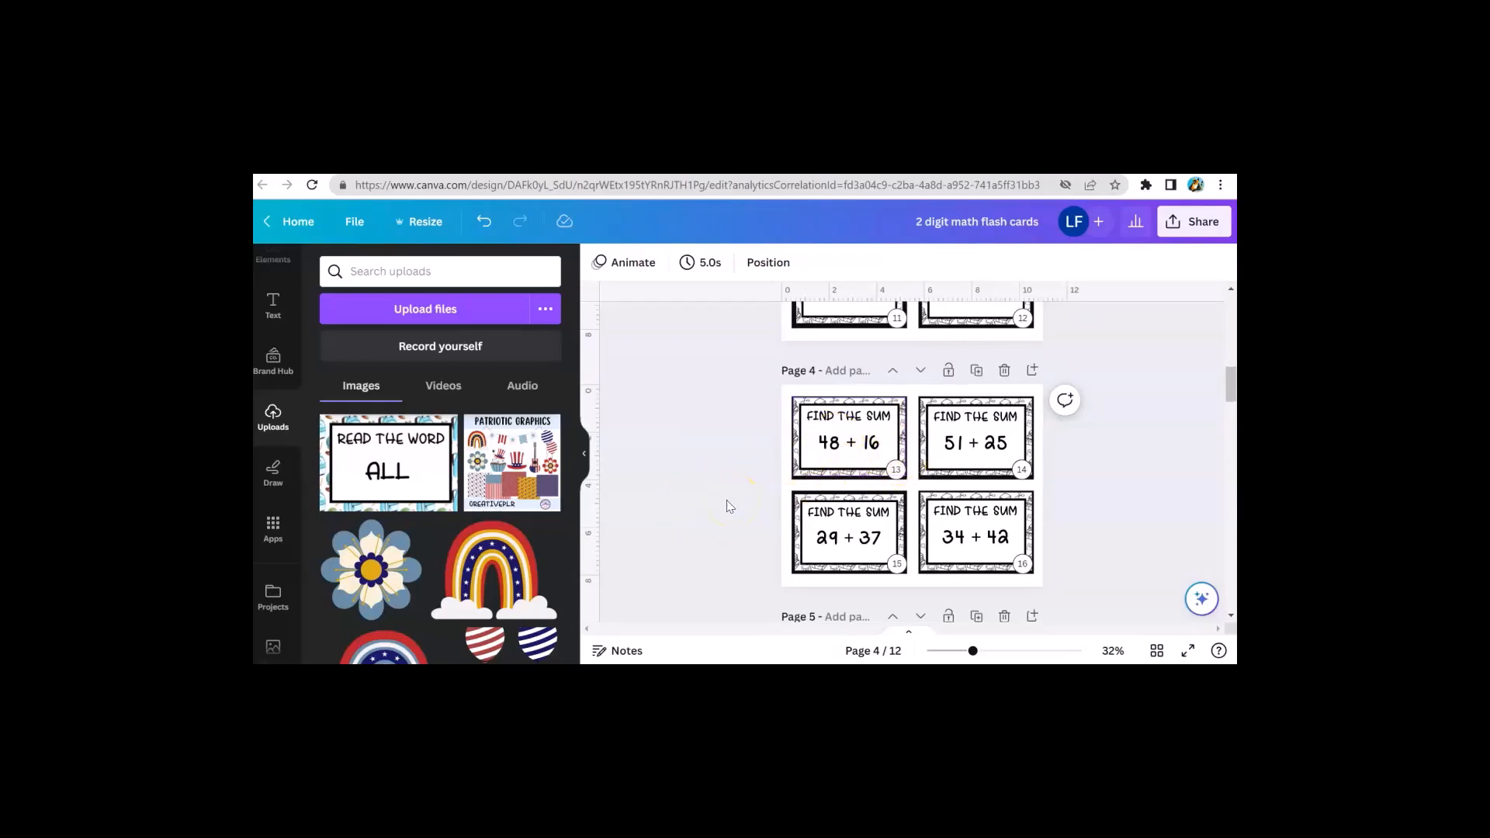
scroll(731, 484, down, 2)
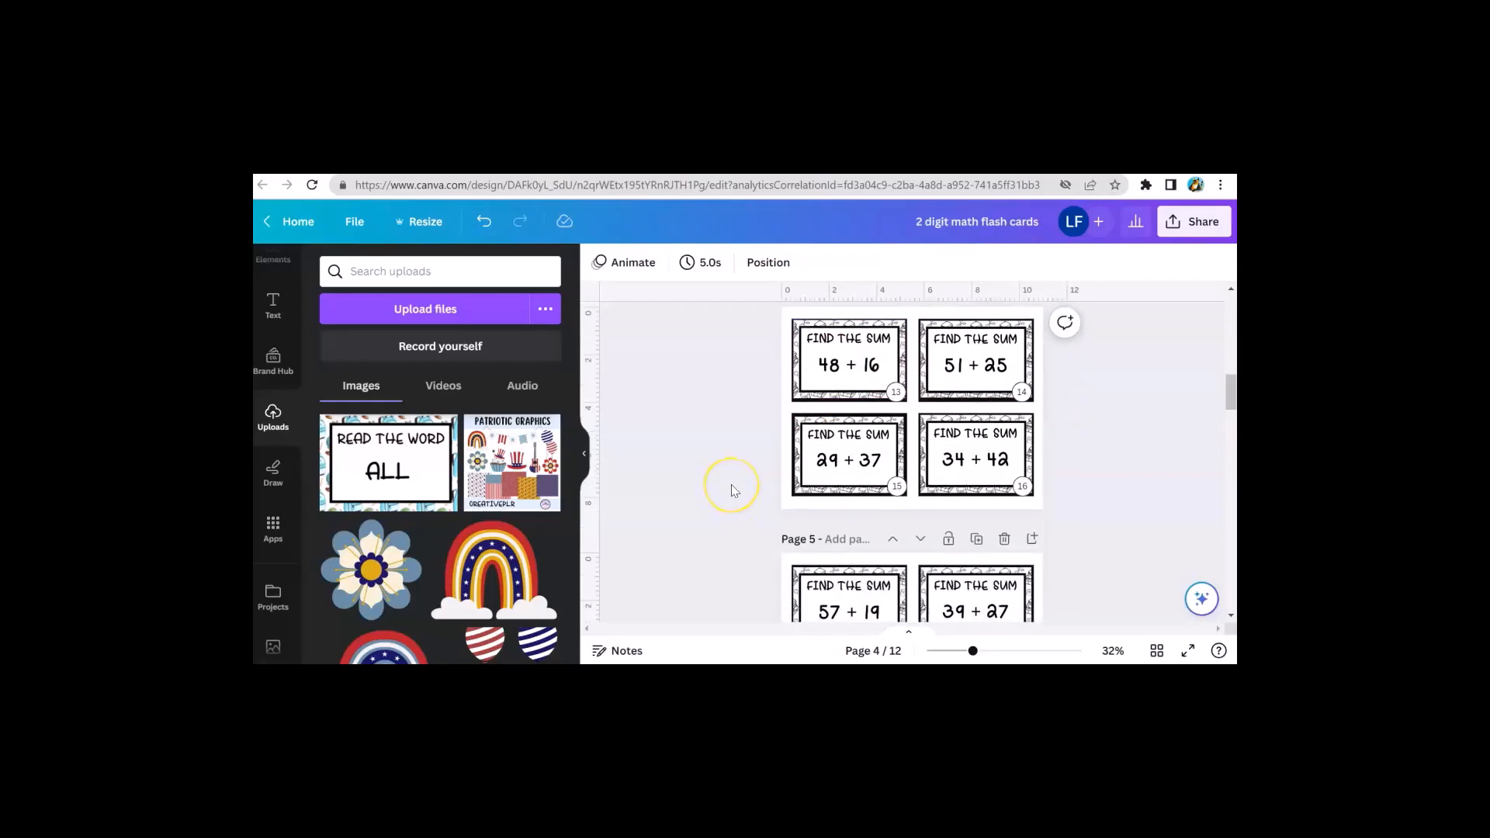
scroll(731, 484, up, 3)
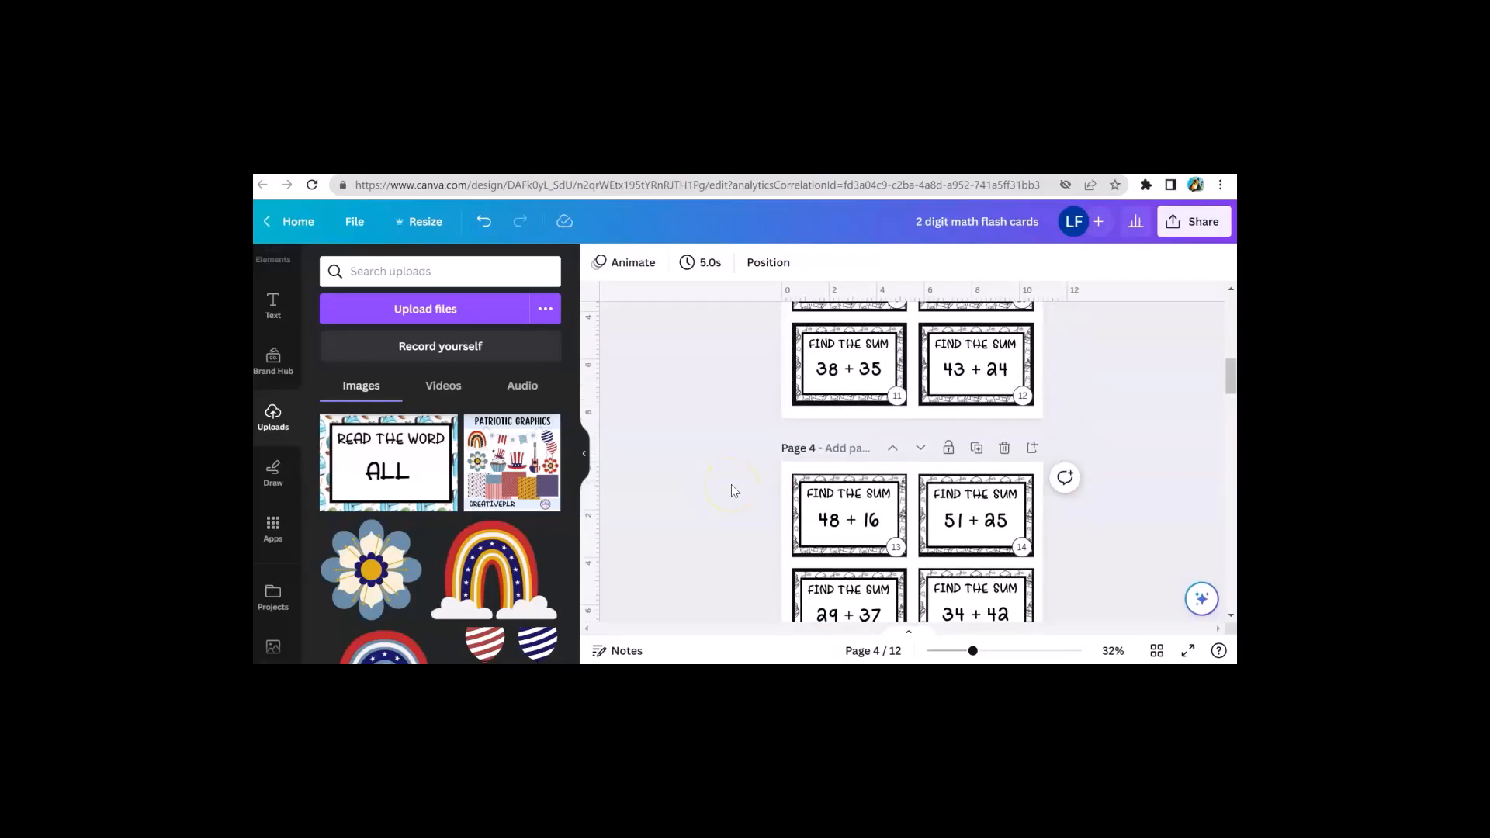
scroll(731, 484, up, 1)
click(825, 458)
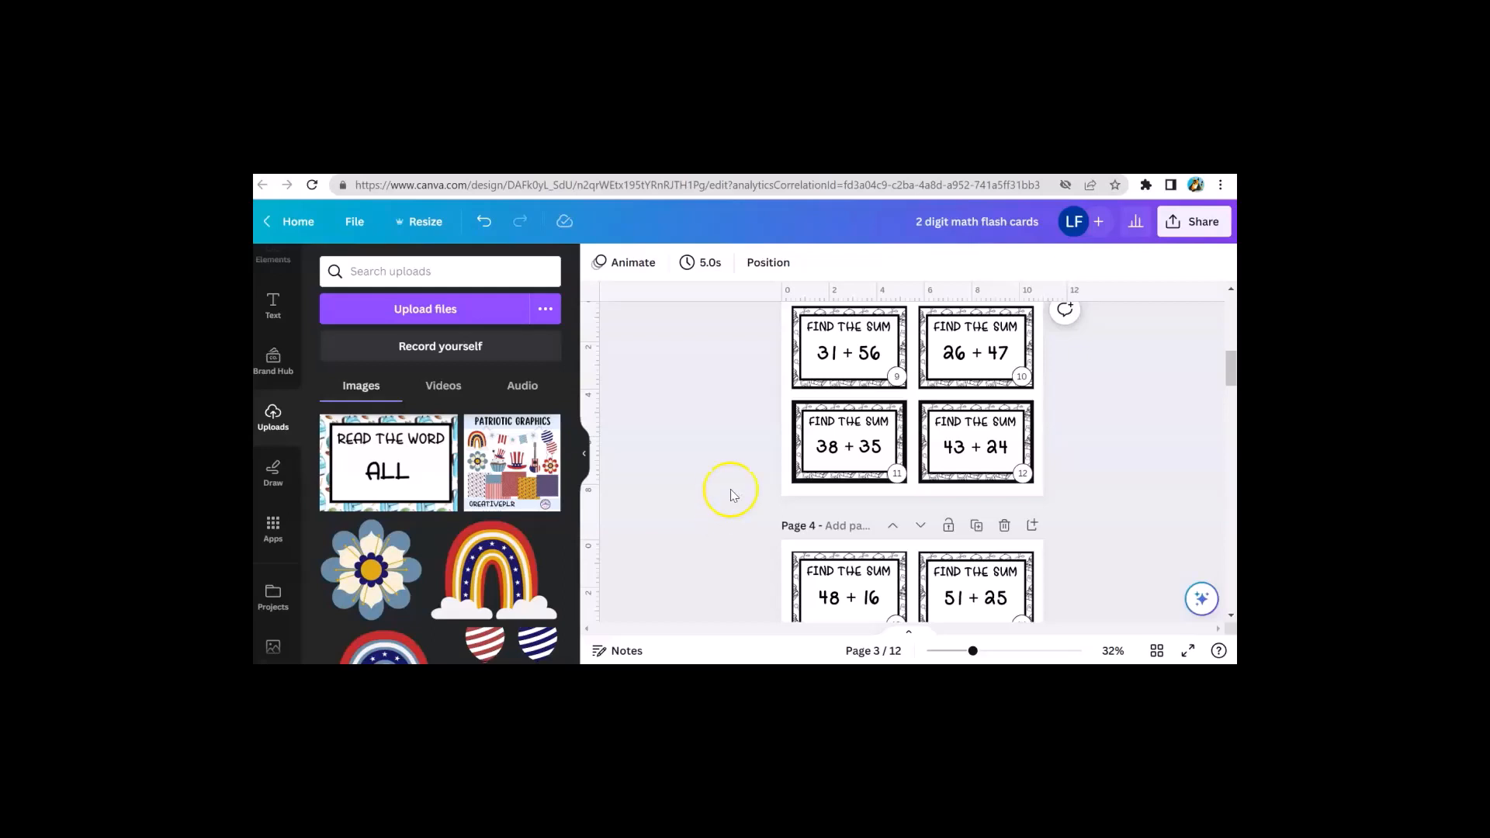
click(811, 351)
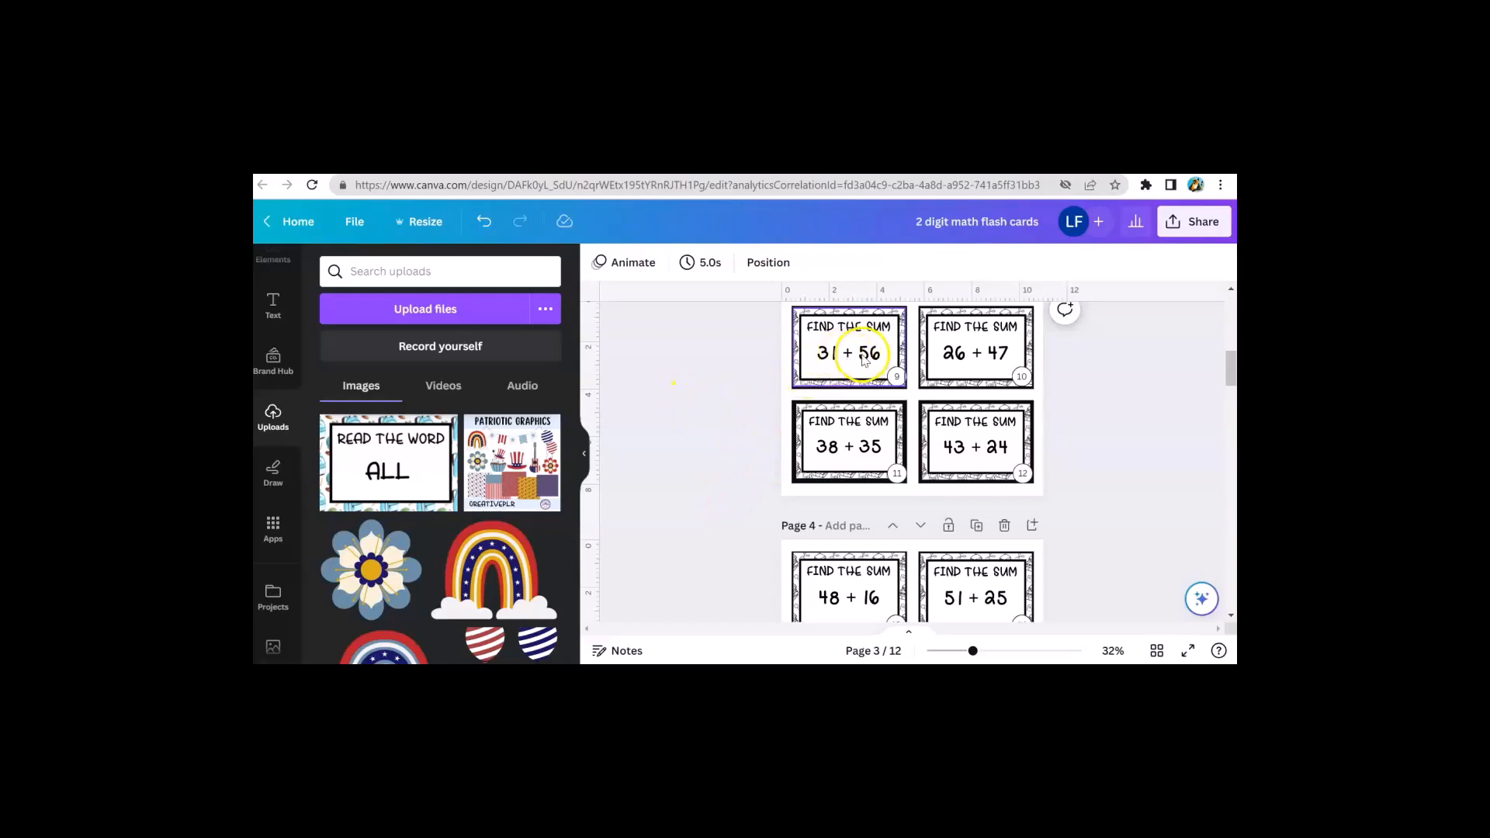
click(763, 372)
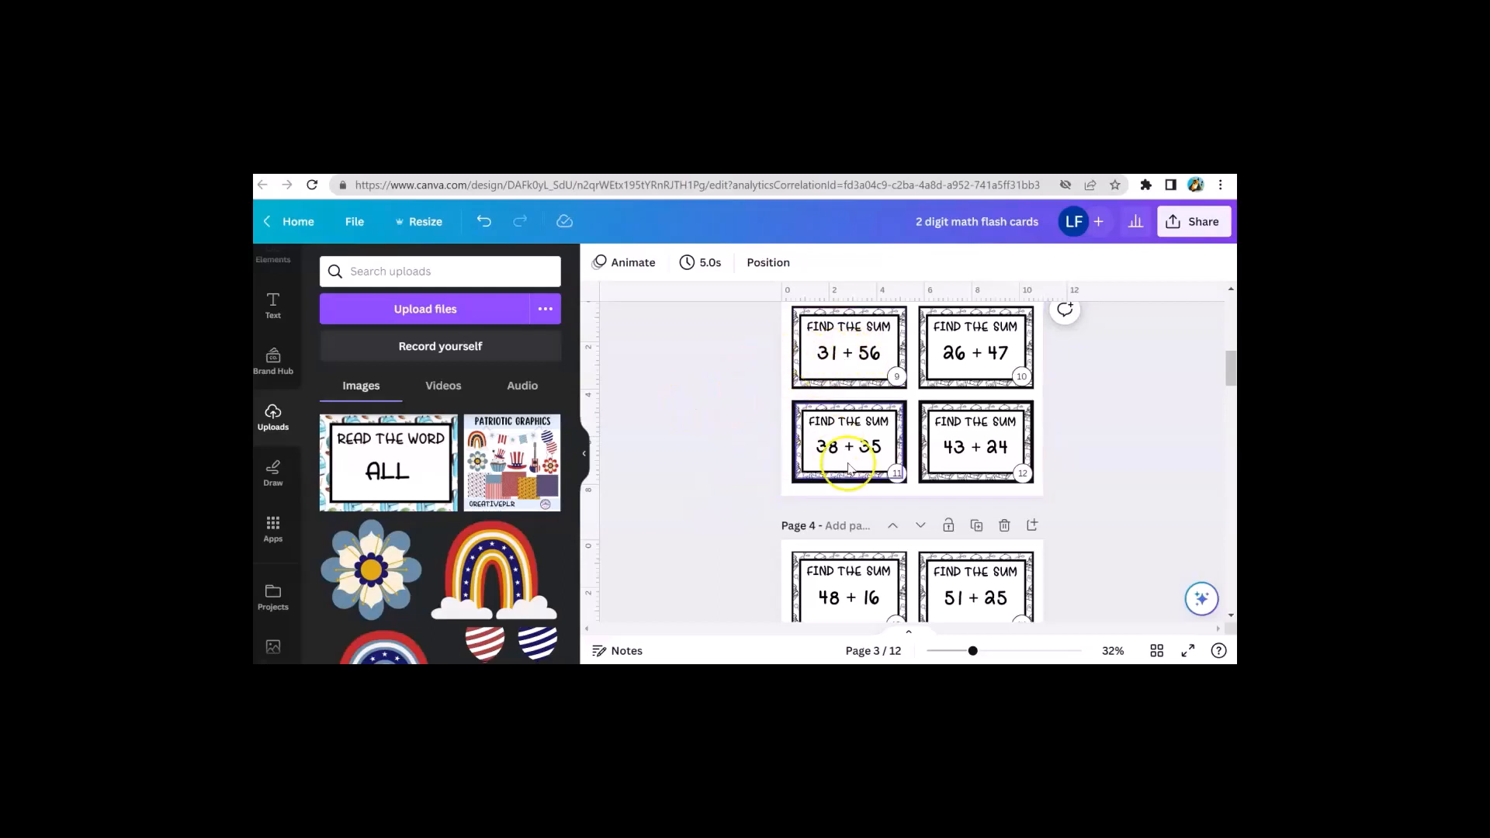
scroll(854, 505, down, 2)
scroll(777, 501, down, 5)
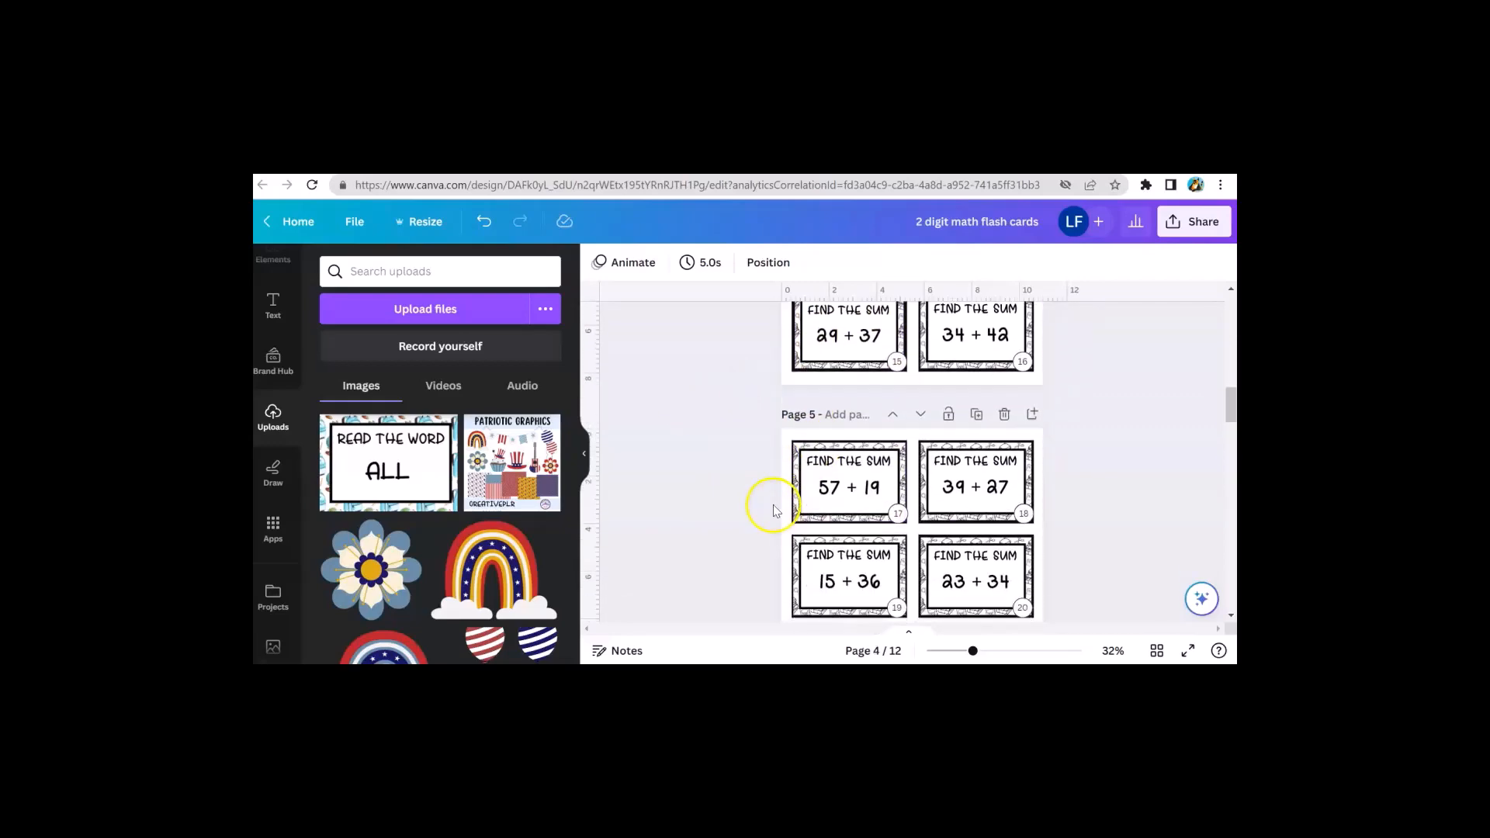
scroll(743, 488, up, 3)
scroll(744, 487, up, 10)
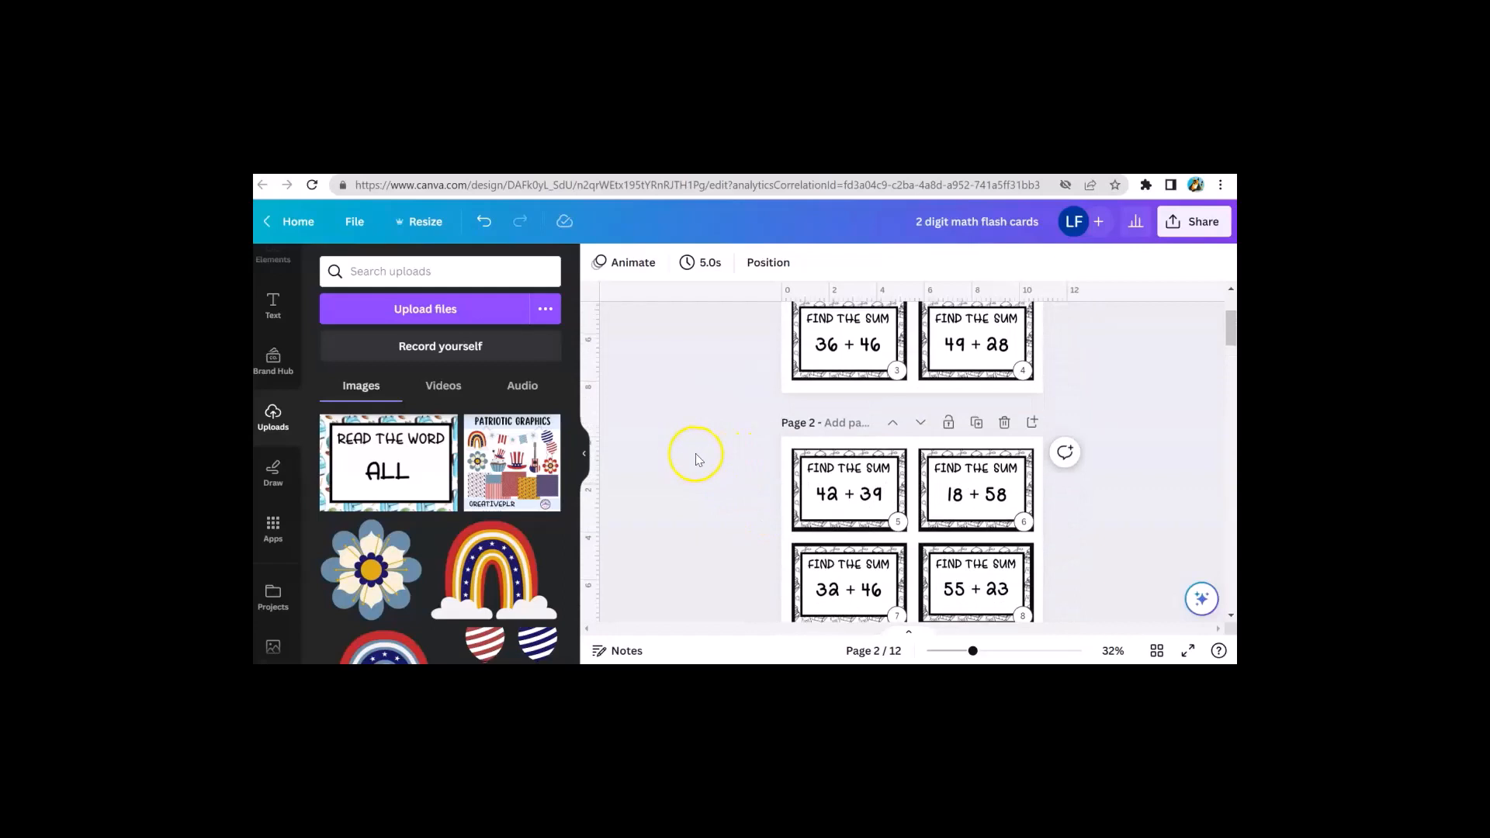
scroll(694, 455, up, 2)
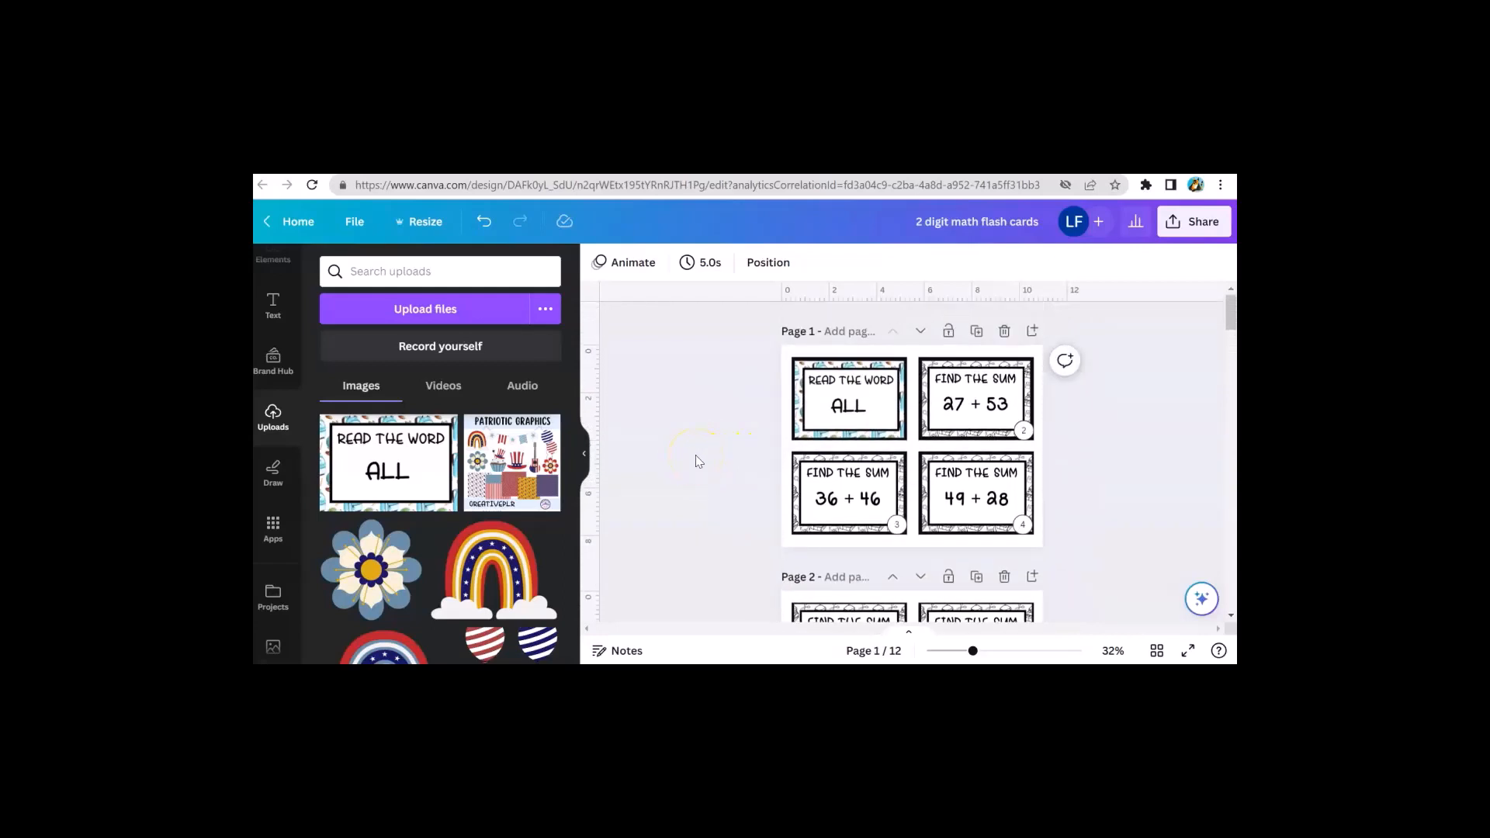